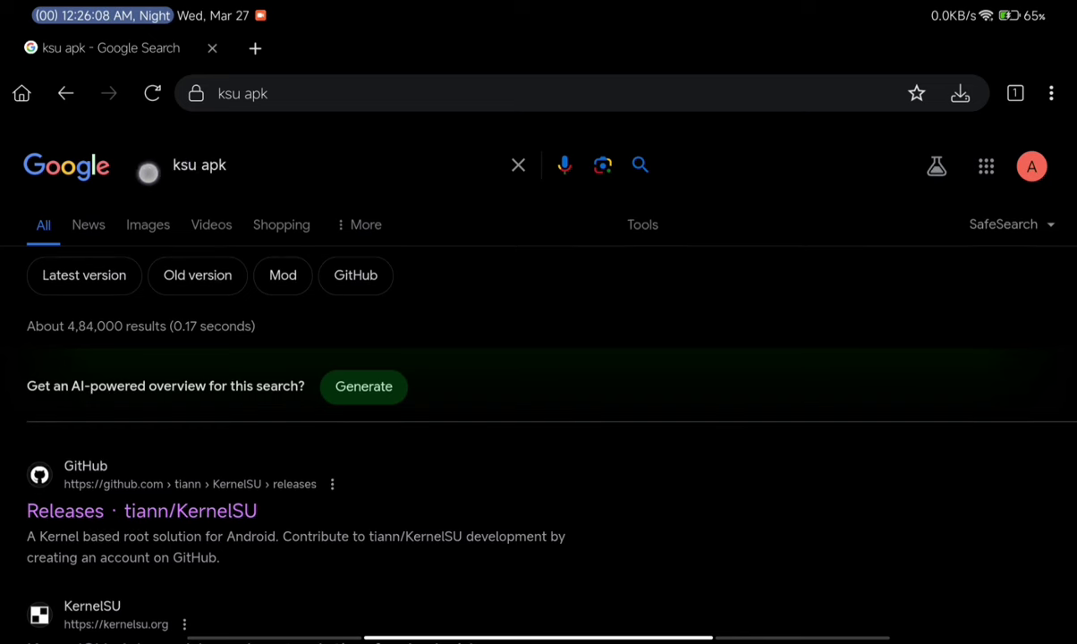
Open the tiann/KernelSU releases page on GitHub from the "ksu apk" search results
{"action": "left_click_drag", "start_coordinate": [325, 585], "coordinate": [340, 361]}
{"action": "left_click_drag", "start_coordinate": [103, 205], "coordinate": [271, 278]}
{"action": "left_click", "coordinate": [207, 269]}
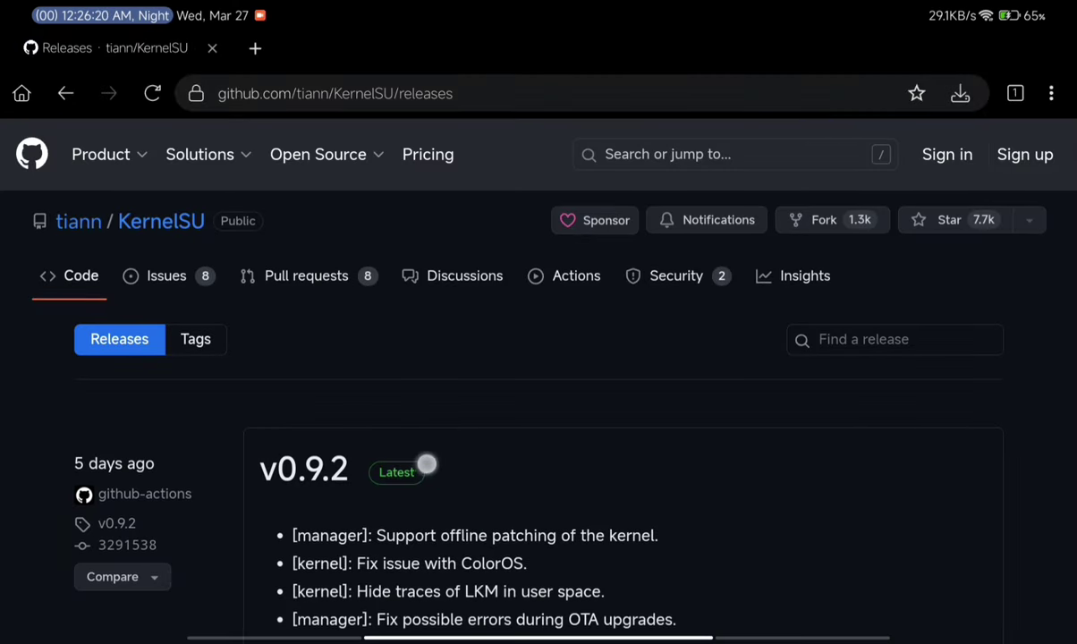
Expand the full asset list of the KernelSU v0.9.2 release
{"action": "scroll", "coordinate": [517, 530], "scroll_direction": "down", "scroll_amount": 5}
{"action": "scroll", "coordinate": [516, 530], "scroll_direction": "down", "scroll_amount": 5}
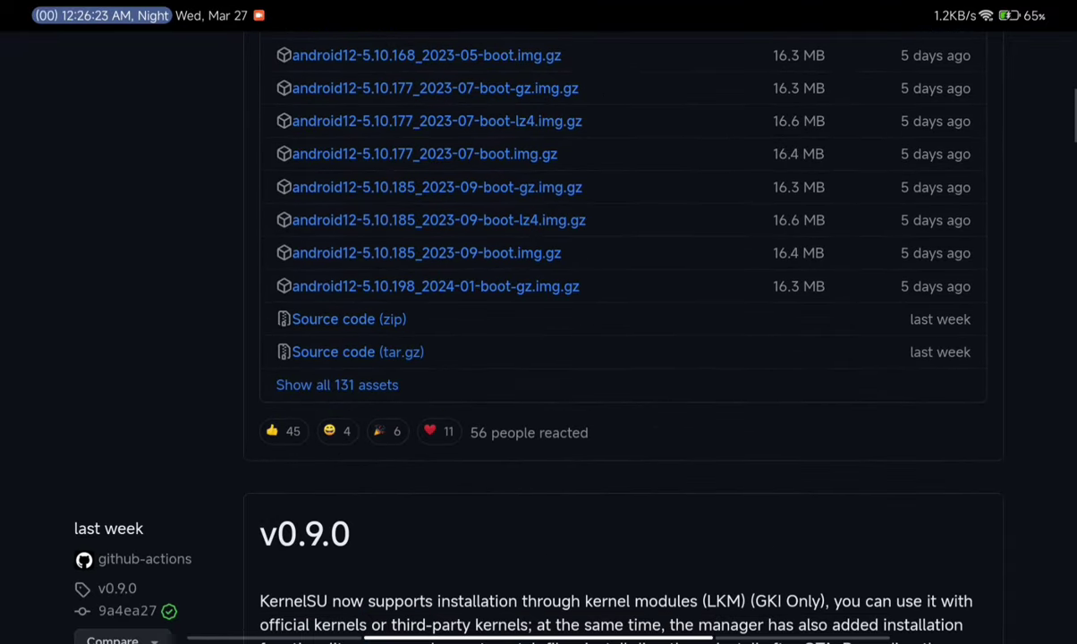
{"action": "left_click", "coordinate": [360, 385]}
{"action": "scroll", "coordinate": [553, 519], "scroll_direction": "up", "scroll_amount": 3}
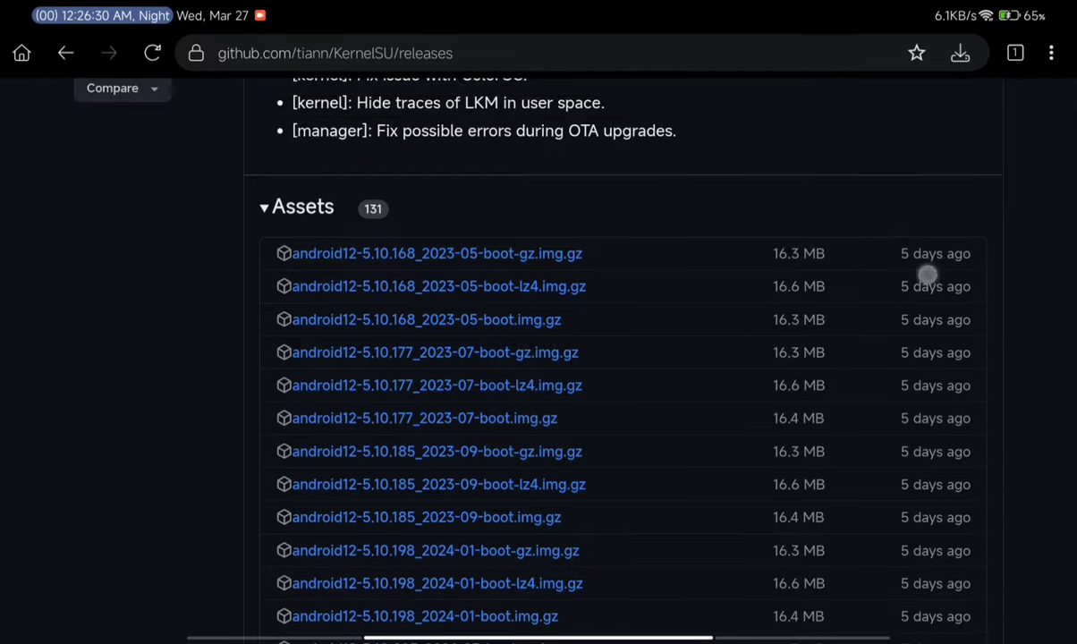
Download KernelSU_v0.9.2_11682-release.apk from the v0.9.2 release assets and dismiss the download notification
{"action": "scroll", "coordinate": [926, 272], "scroll_direction": "down", "scroll_amount": 15}
{"action": "scroll", "coordinate": [700, 413], "scroll_direction": "down", "scroll_amount": 10}
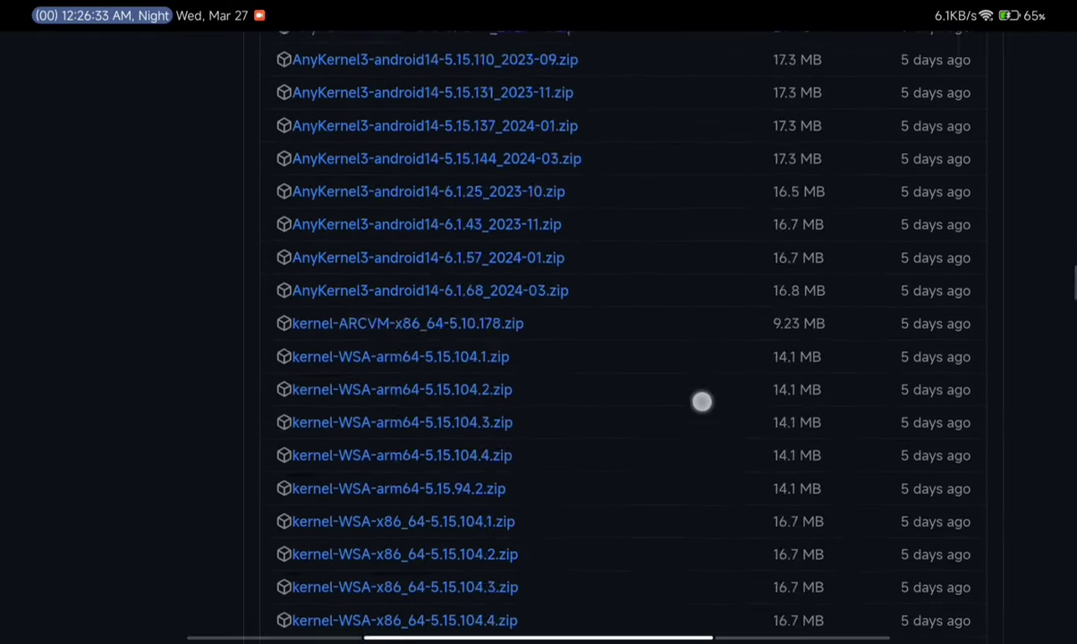
{"action": "scroll", "coordinate": [648, 392], "scroll_direction": "up", "scroll_amount": 5}
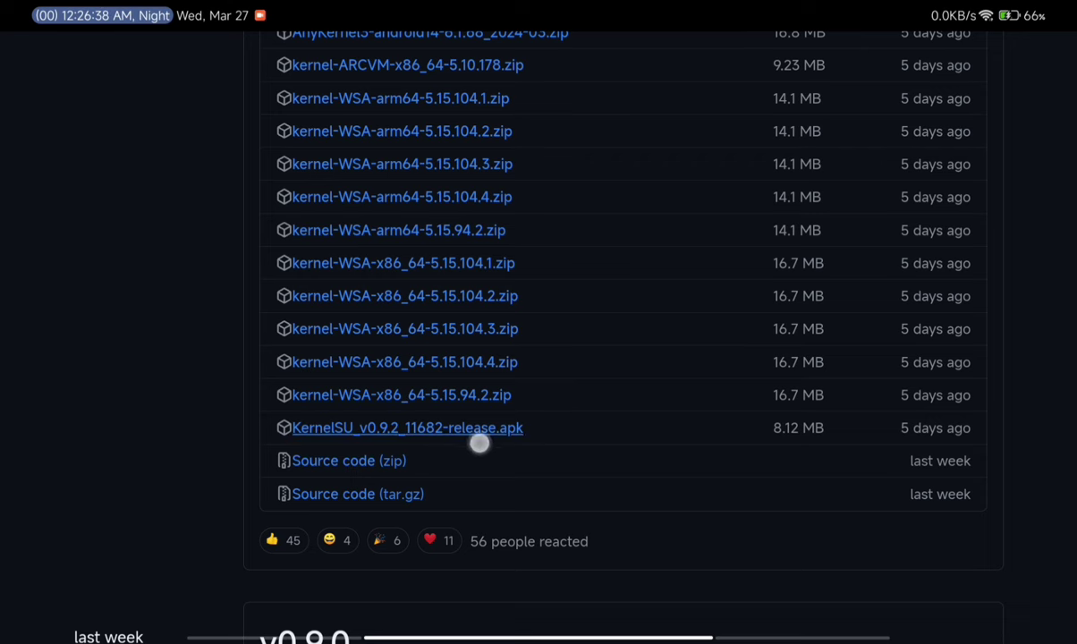
{"action": "scroll", "coordinate": [506, 416], "scroll_direction": "down", "scroll_amount": 2}
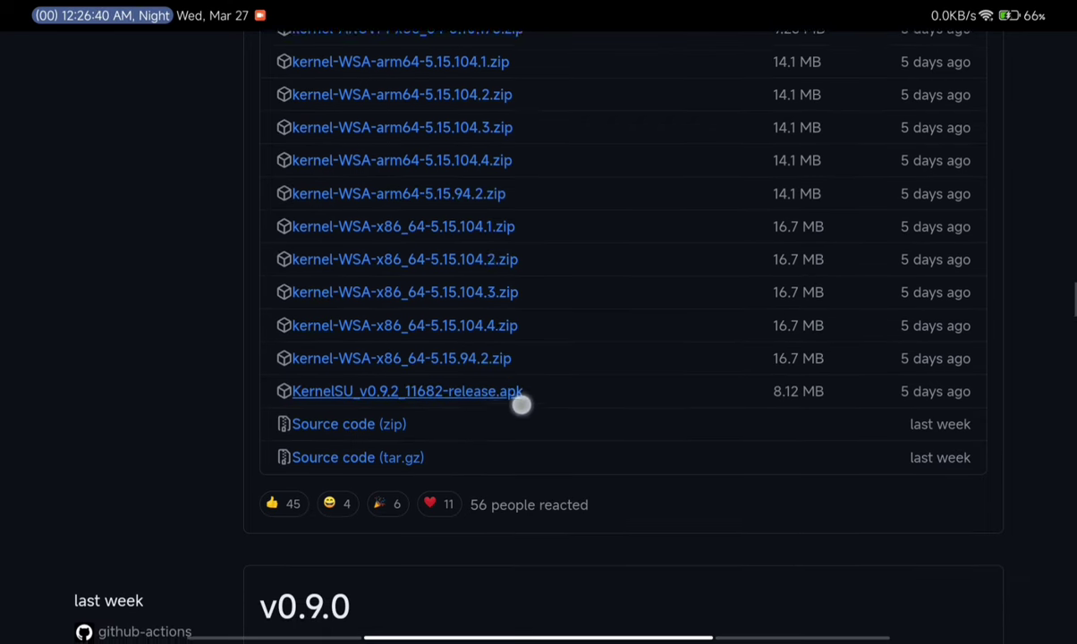
{"action": "left_click", "coordinate": [439, 397]}
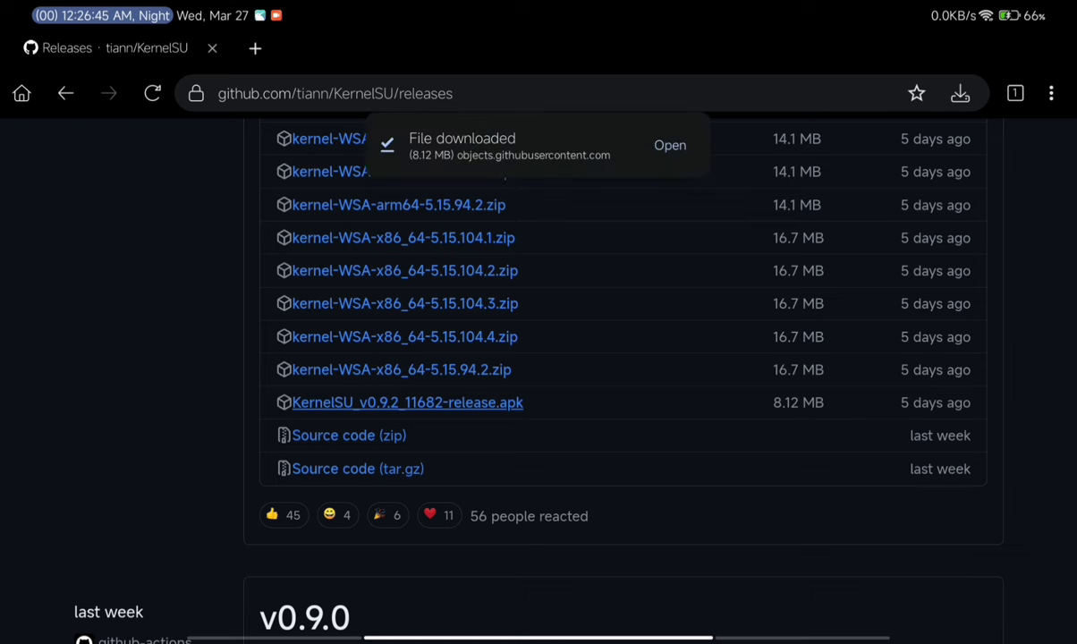
{"action": "left_click_drag", "start_coordinate": [564, 153], "coordinate": [545, 116]}
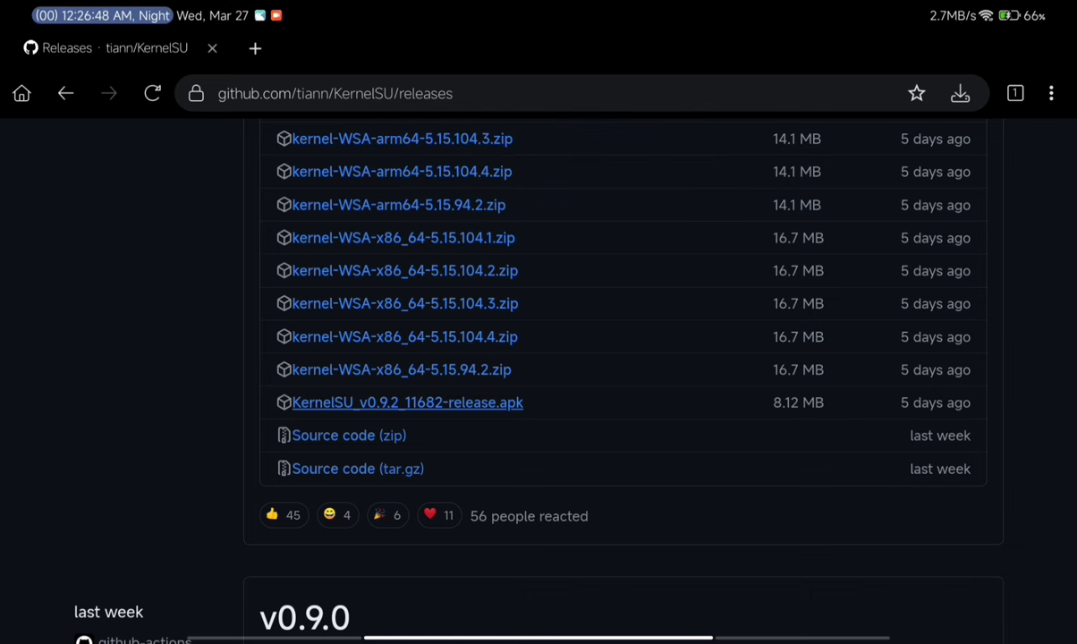
Switch to the MiXplorer file manager and open the Download folder in internal storage
{"action": "key", "text": "ctrl+t"}
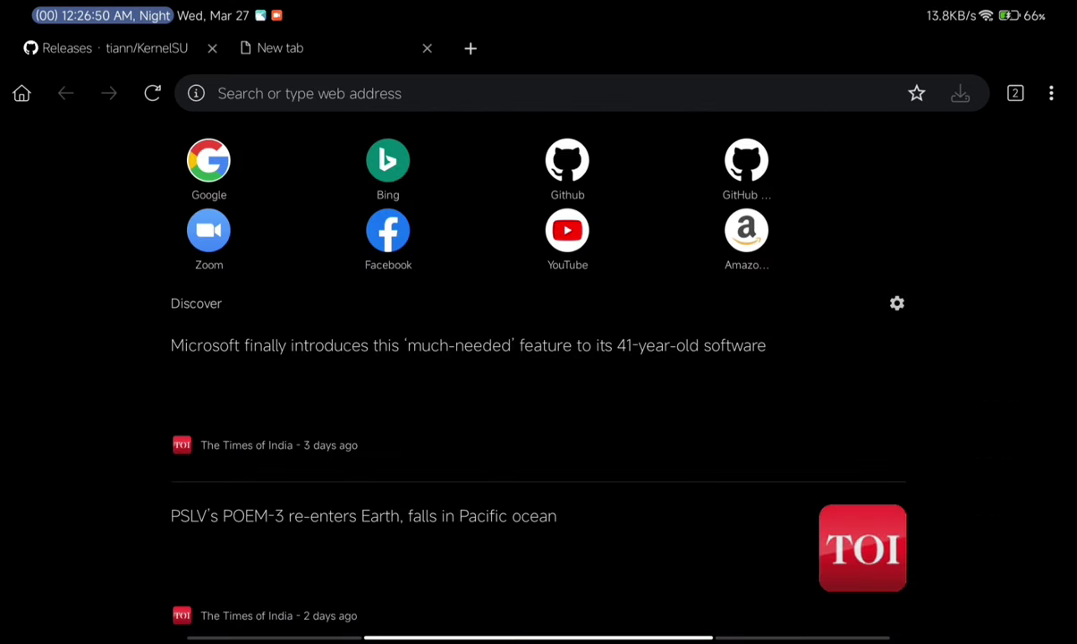
{"action": "key", "text": "super"}
{"action": "left_click", "coordinate": [696, 606]}
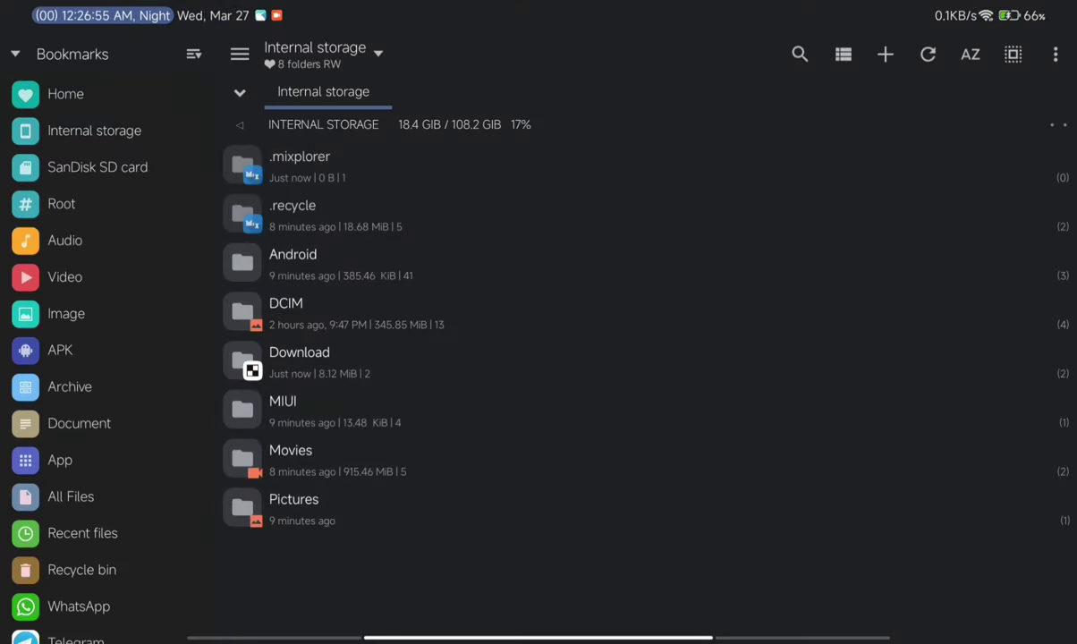
{"action": "left_click", "coordinate": [299, 357]}
{"action": "mouse_move", "coordinate": [506, 215]}
{"action": "left_mouse_down"}
{"action": "mouse_move", "coordinate": [456, 213]}
{"action": "mouse_move", "coordinate": [498, 220]}
{"action": "left_mouse_up"}
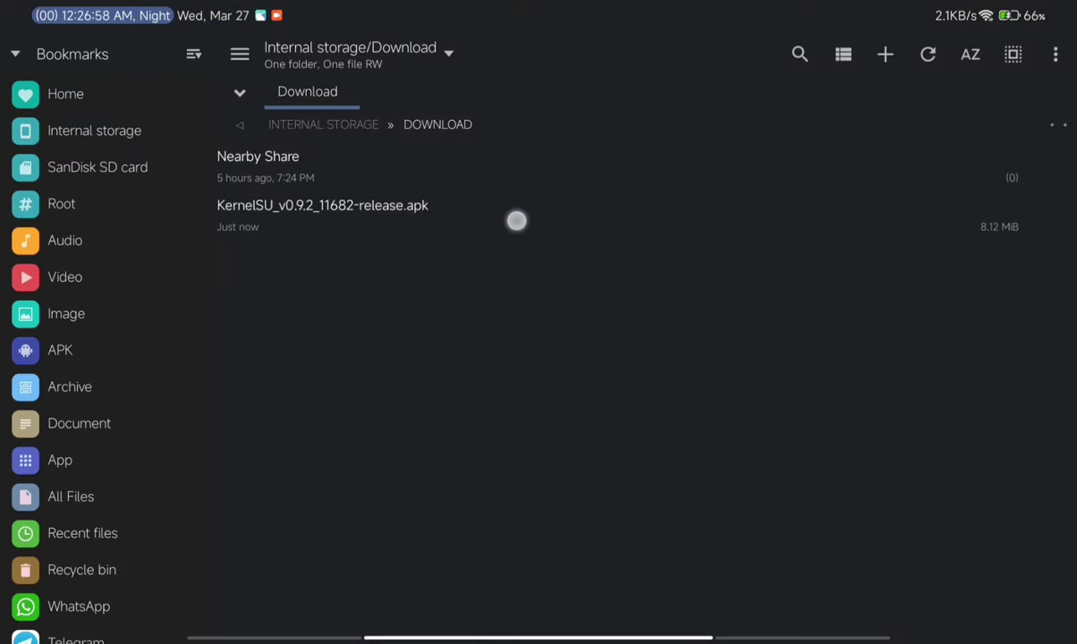
Install KernelSU_v0.9.2_11682-release.apk with Package installer as an update, and leave the file manager
{"action": "left_click", "coordinate": [390, 228]}
{"action": "left_click", "coordinate": [471, 207]}
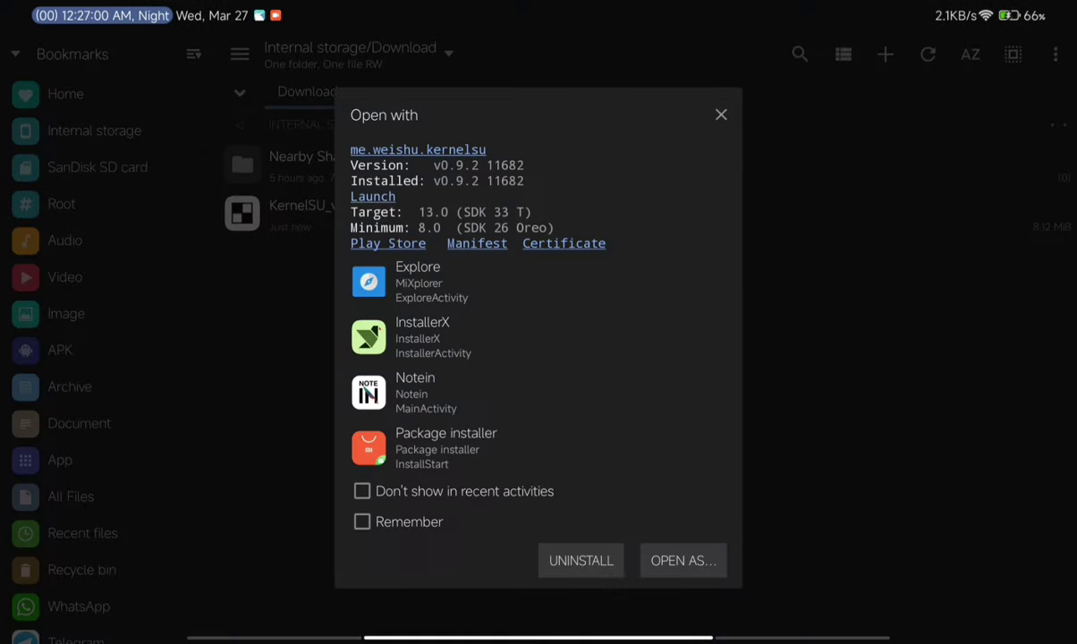
{"action": "key", "text": "Escape"}
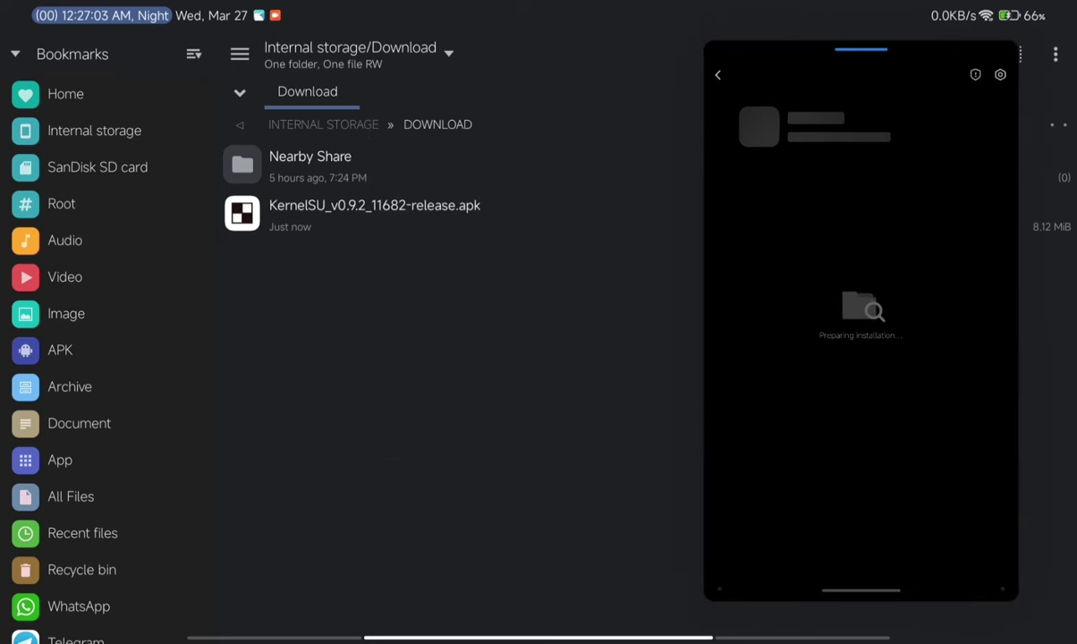
{"action": "left_click_drag", "start_coordinate": [805, 40], "coordinate": [528, 38]}
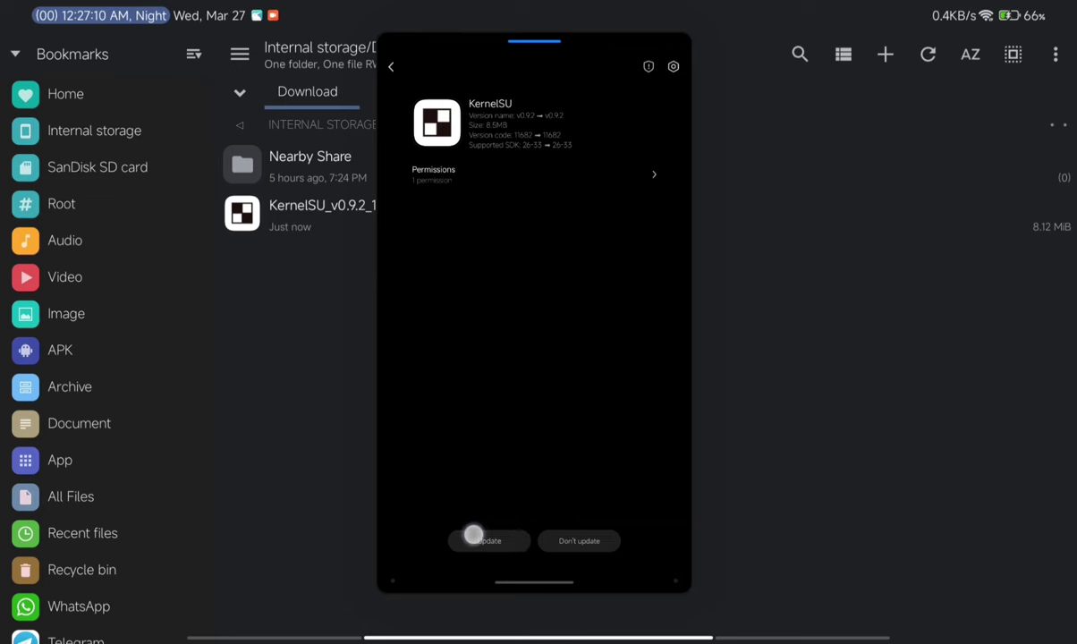
{"action": "left_click", "coordinate": [500, 537]}
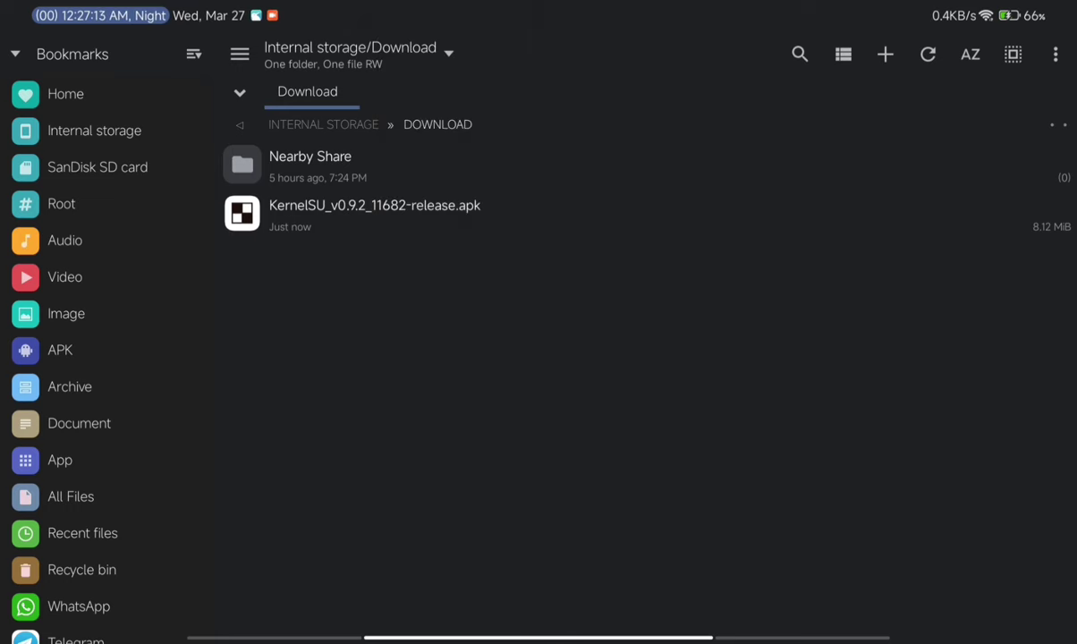
{"action": "left_click_drag", "start_coordinate": [539, 638], "coordinate": [577, 564]}
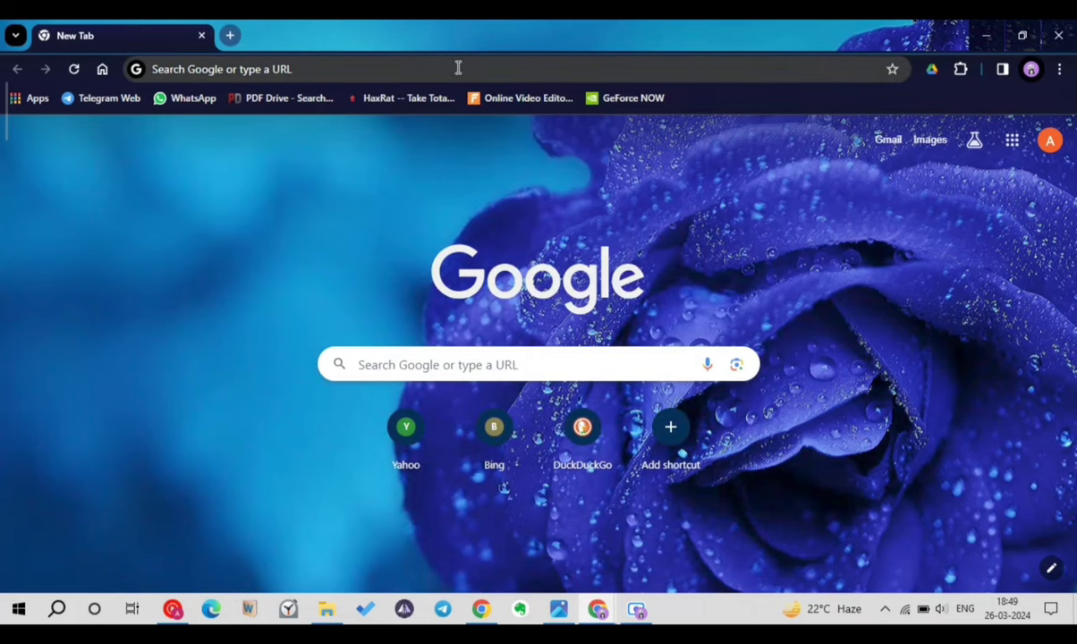
Search Google for "redmi pad firmware" in Chrome on the PC, using the earlier query from the history
{"action": "left_click", "coordinate": [458, 68]}
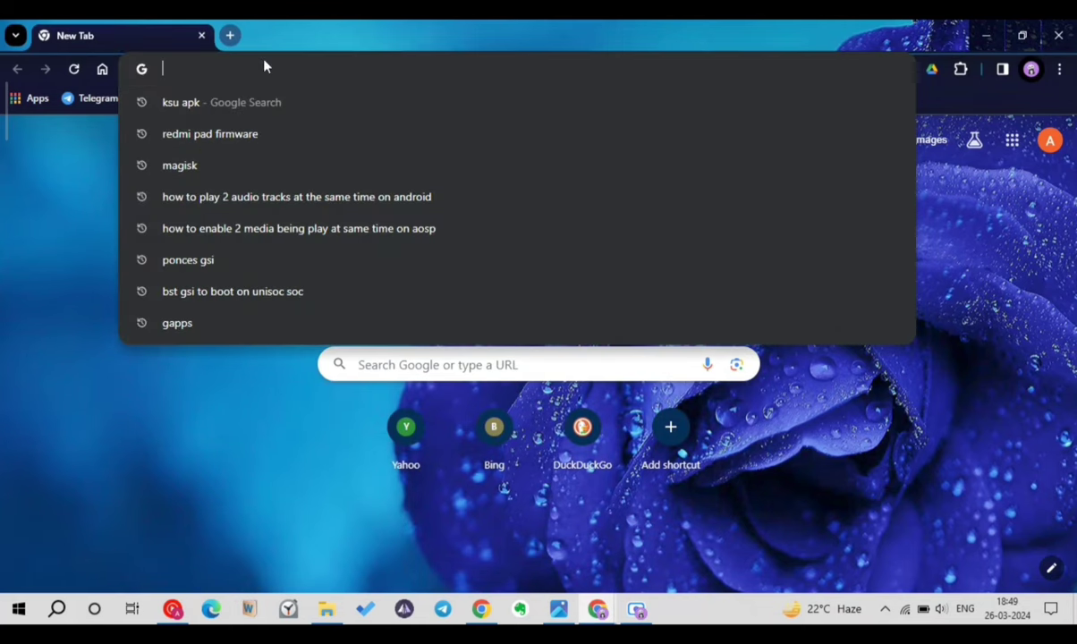
{"action": "left_click", "coordinate": [254, 136]}
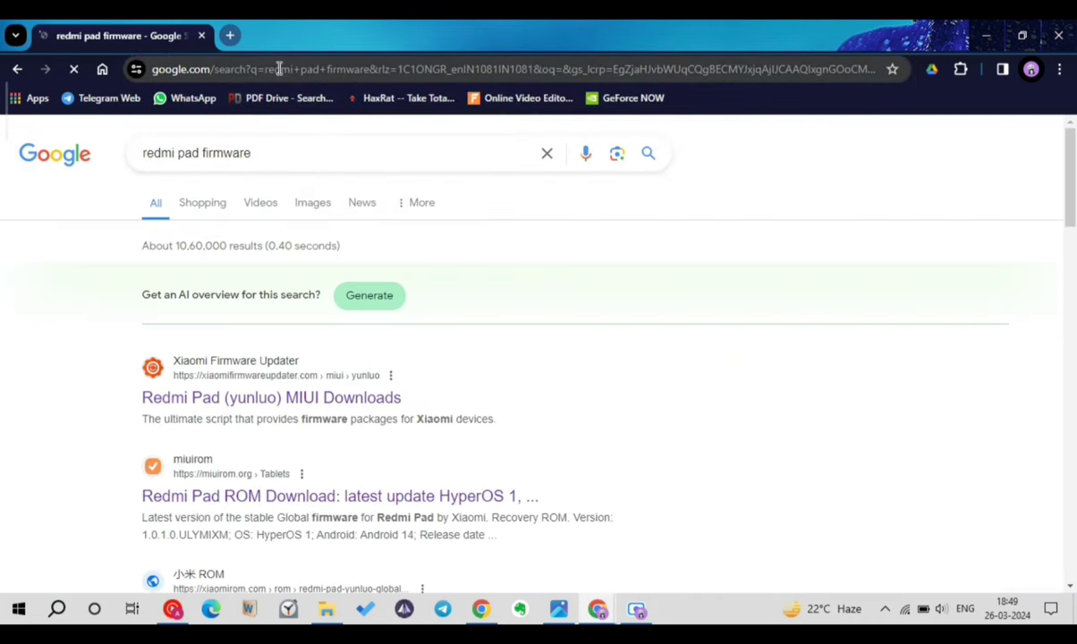
{"action": "left_click", "coordinate": [280, 69]}
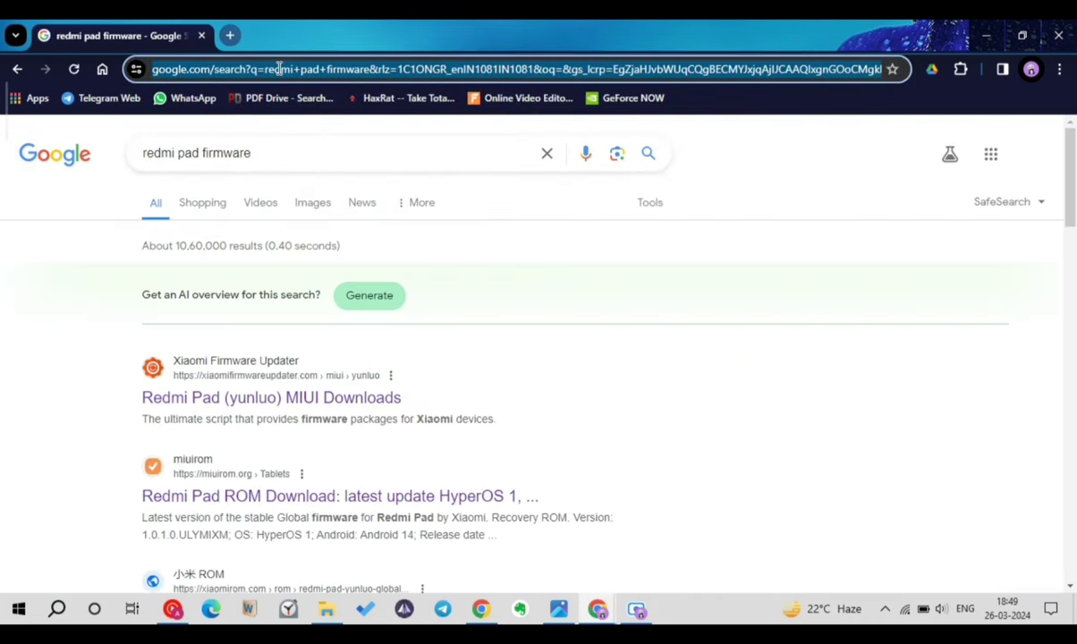
{"action": "type", "text": "device"}
{"action": "key", "text": "BackSpace"}
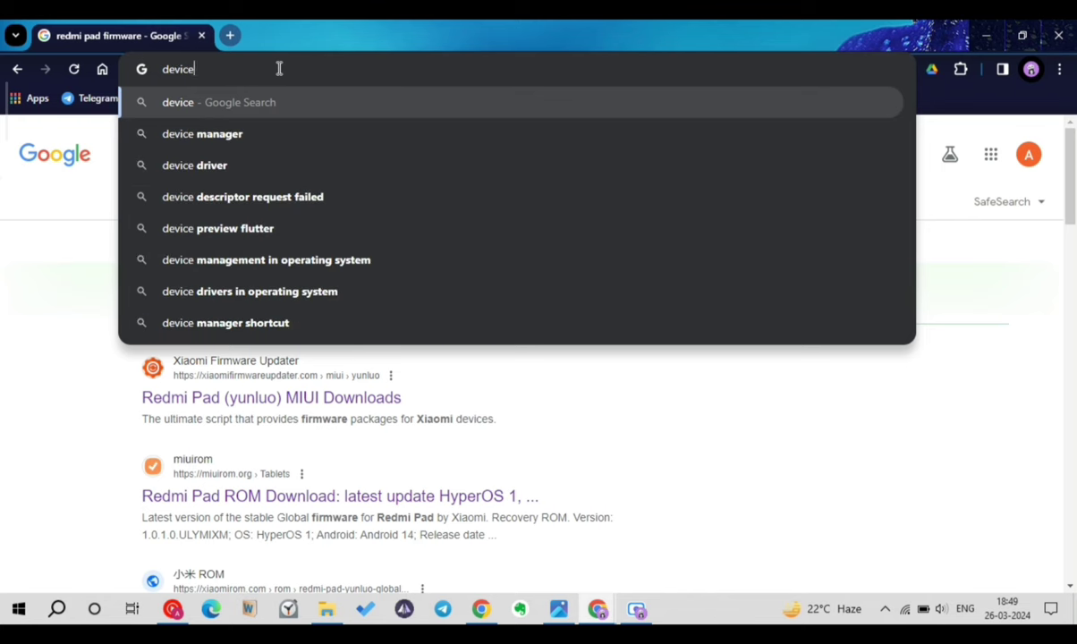
{"action": "type", "text": "your "}
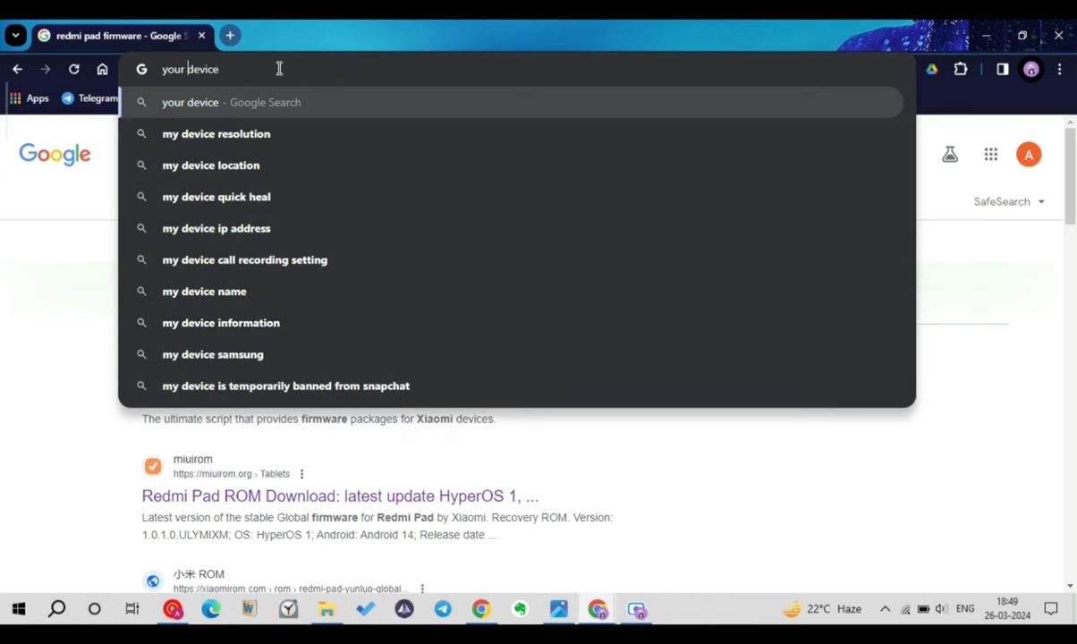
{"action": "type", "text": " fi"}
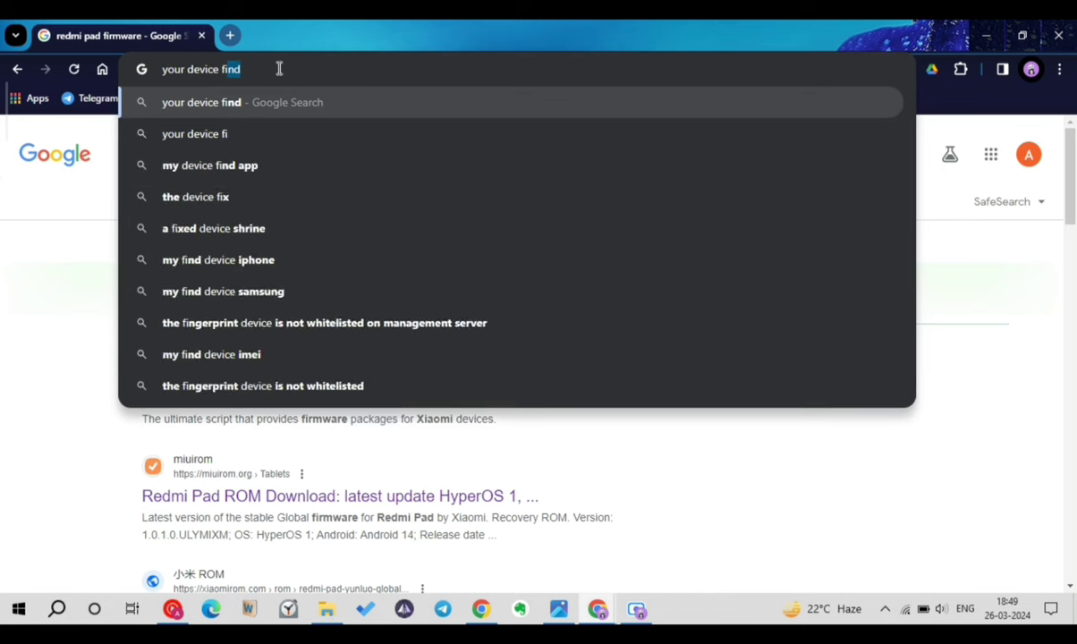
{"action": "type", "text": "rmware"}
{"action": "key", "text": "BackSpace"}
{"action": "key", "text": "BackSpace"}
{"action": "key", "text": "BackSpace"}
{"action": "key", "text": "BackSpace"}
{"action": "key", "text": "BackSpace"}
{"action": "key", "text": "BackSpace"}
{"action": "key", "text": "BackSpace"}
{"action": "key", "text": "BackSpace"}
{"action": "key", "text": "BackSpace"}
{"action": "key", "text": "BackSpace"}
{"action": "key", "text": "BackSpace"}
{"action": "key", "text": "BackSpace"}
{"action": "key", "text": "BackSpace"}
{"action": "key", "text": "BackSpace"}
{"action": "key", "text": "BackSpace"}
{"action": "key", "text": "BackSpace"}
{"action": "key", "text": "BackSpace"}
{"action": "key", "text": "BackSpace"}
{"action": "key", "text": "BackSpace"}
{"action": "key", "text": "BackSpace"}
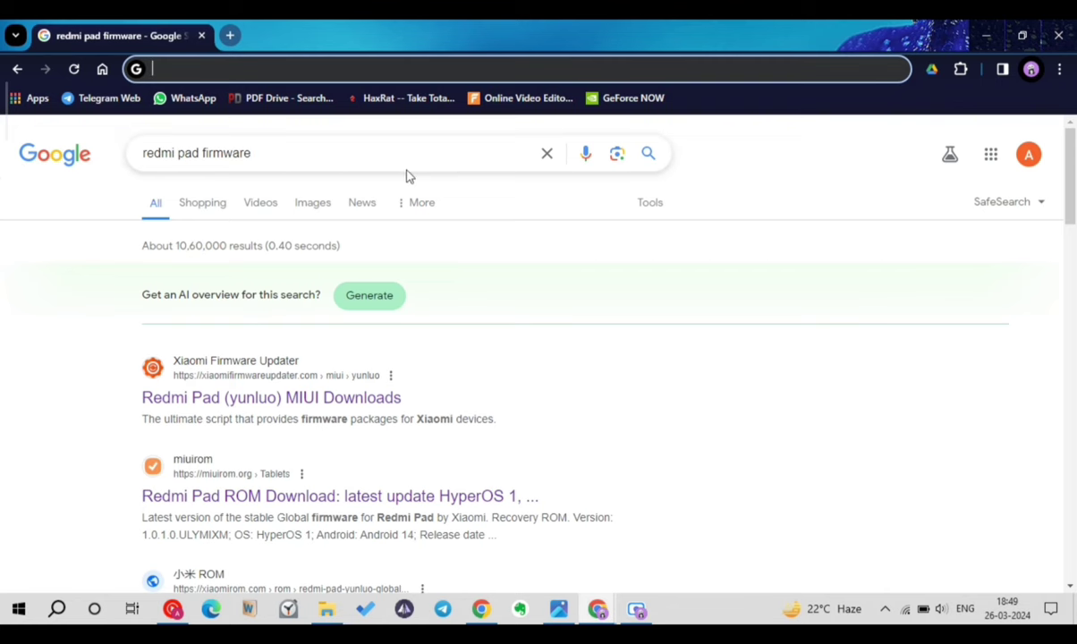
Open the miuirom Redmi Pad ROM page from the results and go to its older official Chinese firmware list
{"action": "scroll", "coordinate": [305, 391], "scroll_direction": "down", "scroll_amount": 2}
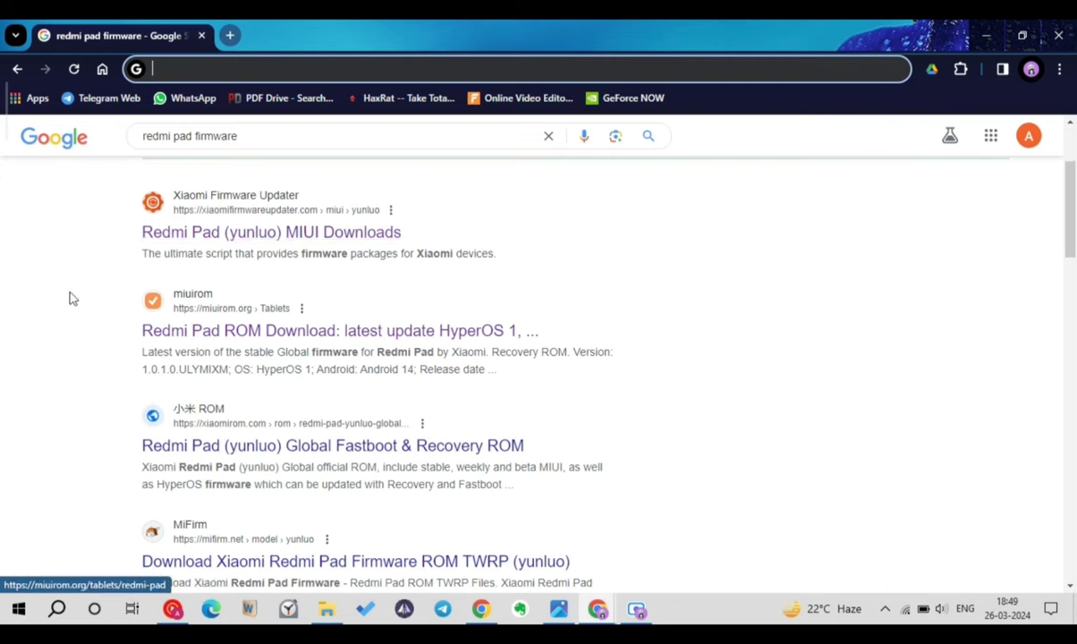
{"action": "left_click", "coordinate": [210, 332]}
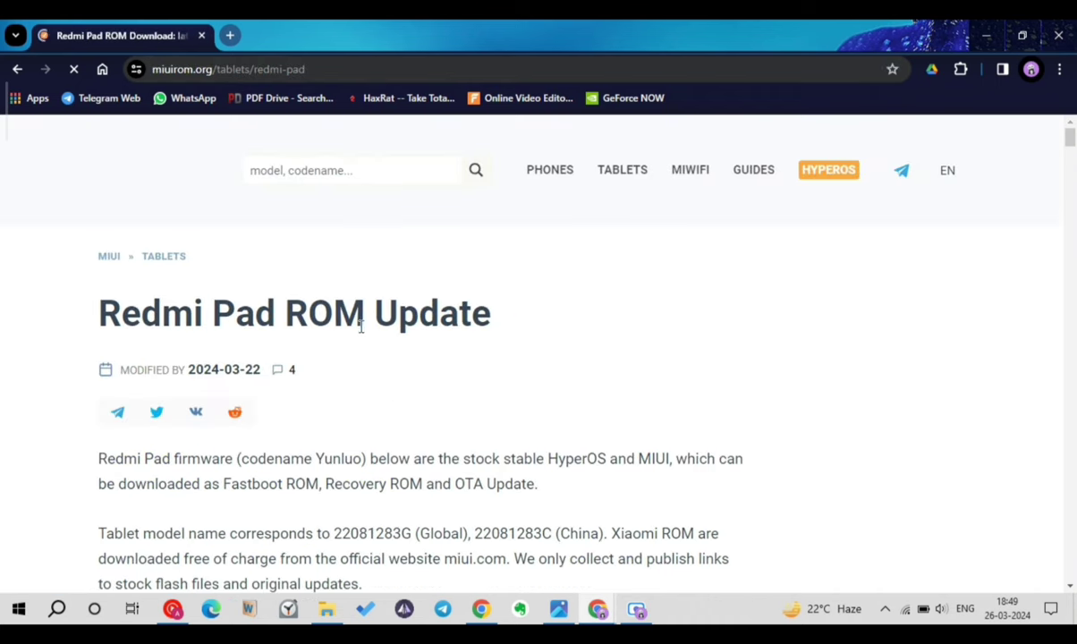
{"action": "scroll", "coordinate": [444, 388], "scroll_direction": "down", "scroll_amount": 7}
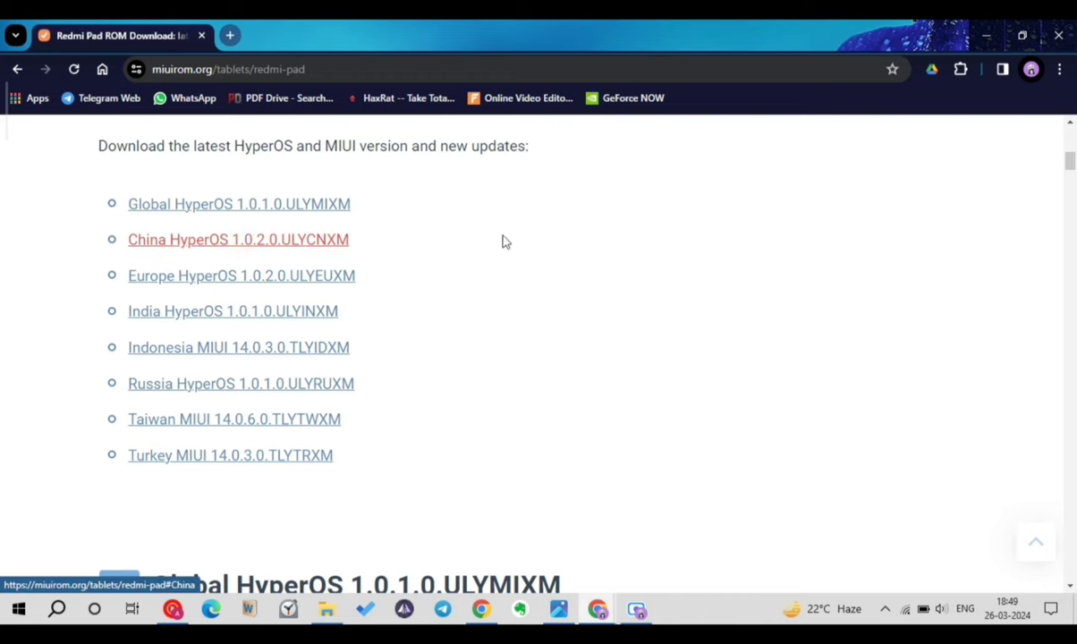
{"action": "left_click", "coordinate": [312, 241]}
{"action": "scroll", "coordinate": [313, 242], "scroll_direction": "down", "scroll_amount": 10}
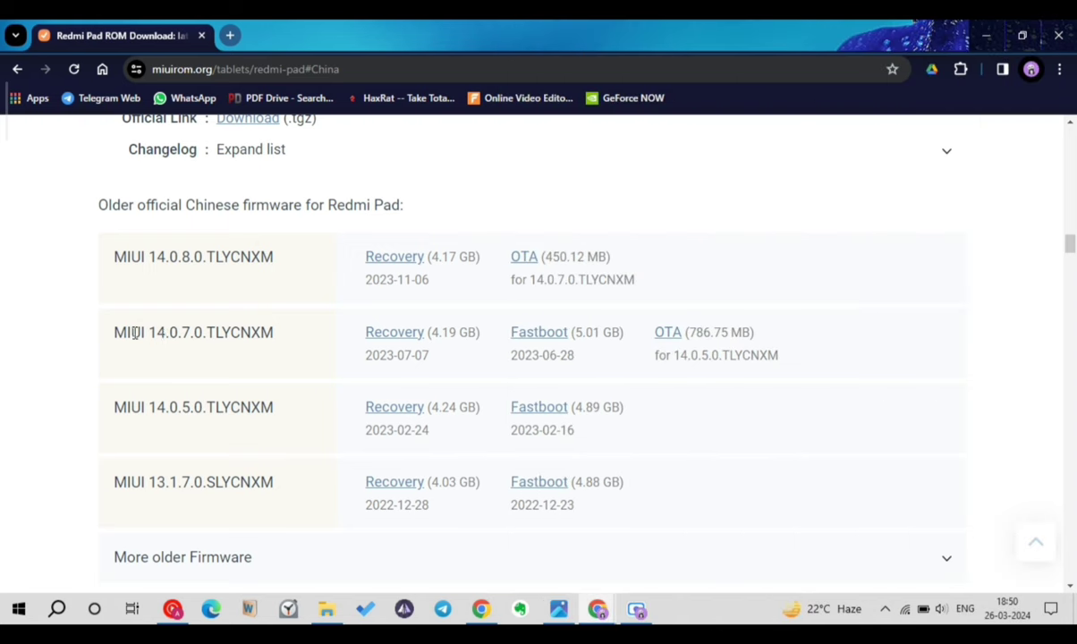
Open the Fastboot download page for Chinese MIUI 14.0.7.0.TLYCNXM and choose the Mirror 2 link, closing the firmware list tab
{"action": "left_click_drag", "start_coordinate": [113, 332], "coordinate": [288, 353]}
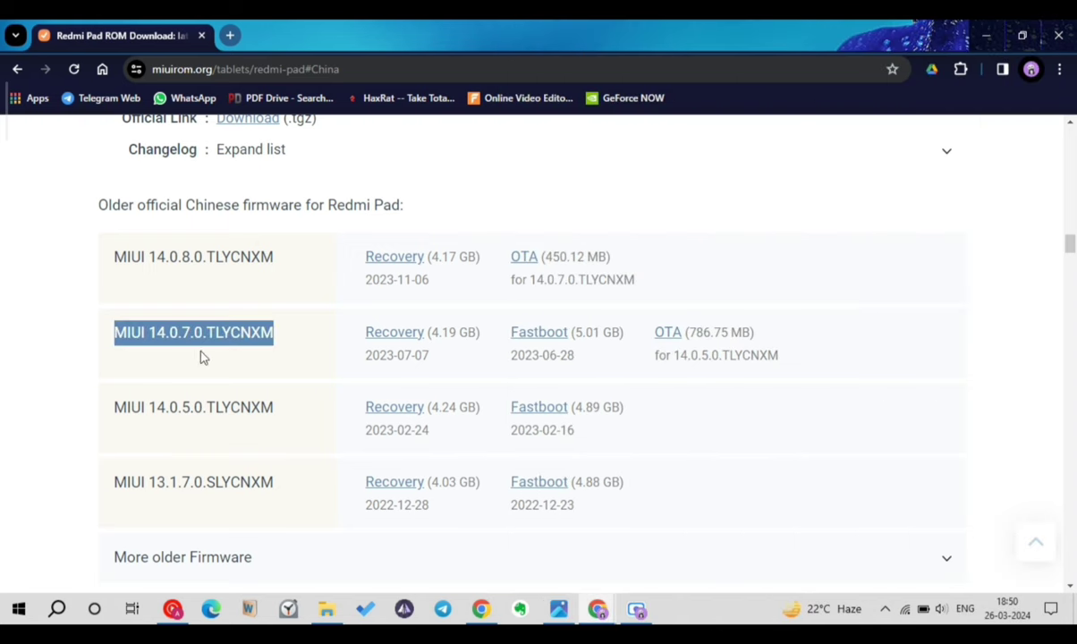
{"action": "left_click", "coordinate": [275, 361]}
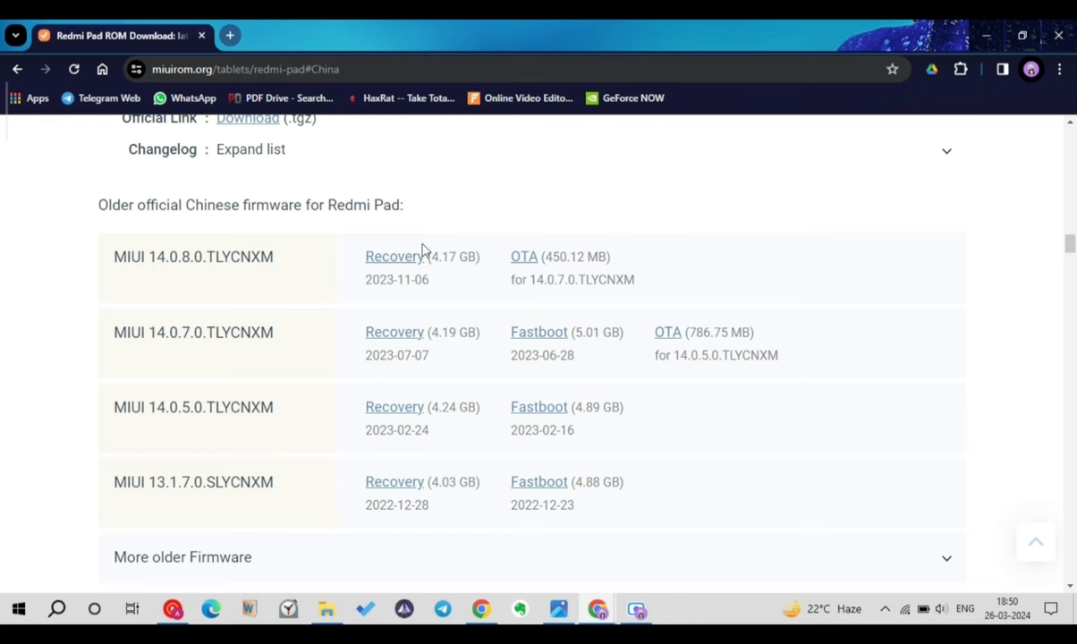
{"action": "left_click", "coordinate": [543, 336]}
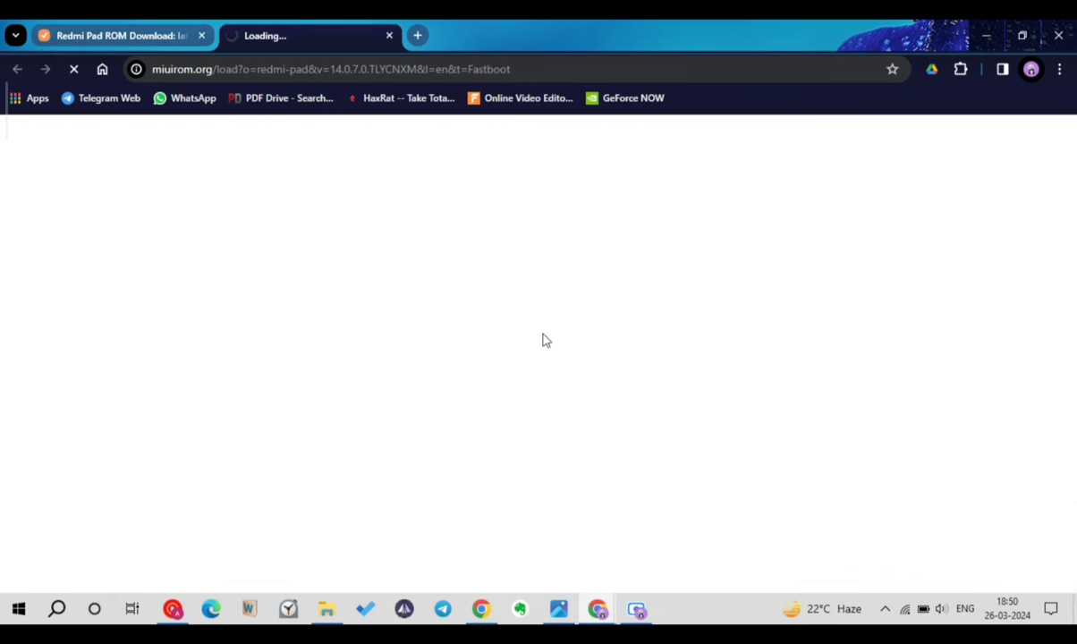
{"action": "scroll", "coordinate": [542, 340], "scroll_direction": "down", "scroll_amount": 3}
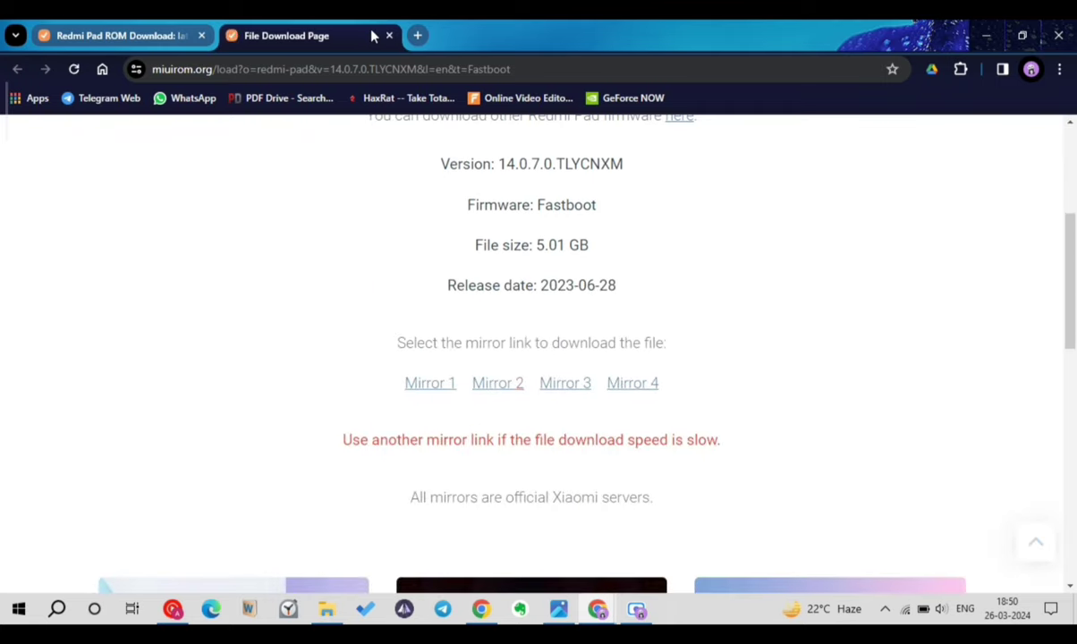
{"action": "left_click", "coordinate": [497, 384]}
{"action": "left_click", "coordinate": [202, 36]}
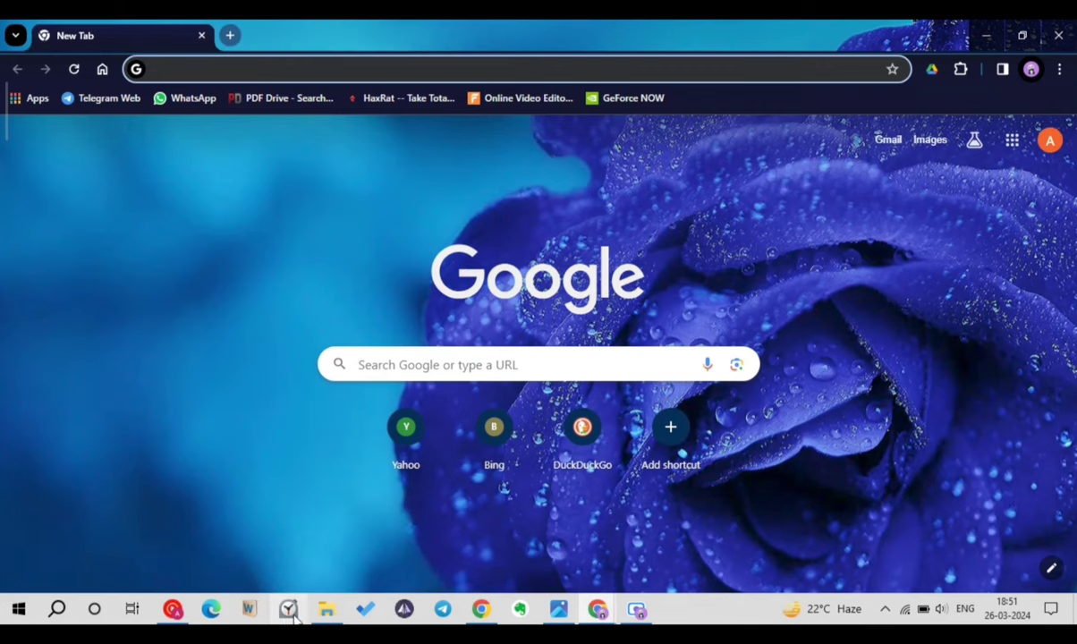
Switch to File Explorer and open the redmipad folder on New Volume (E:)
{"action": "left_click", "coordinate": [327, 609]}
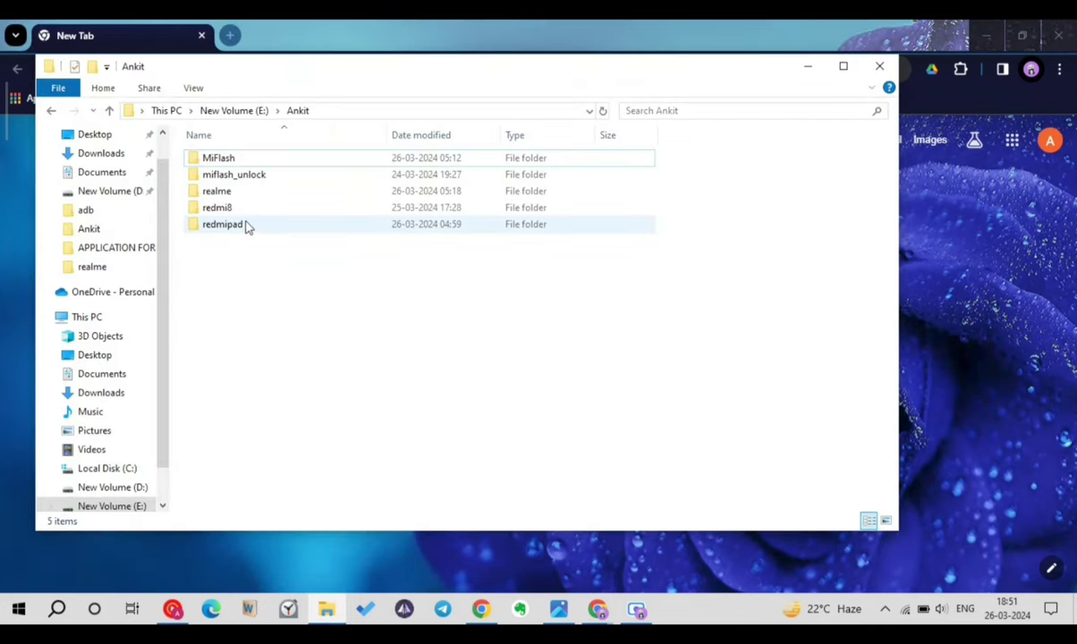
{"action": "left_click", "coordinate": [222, 190]}
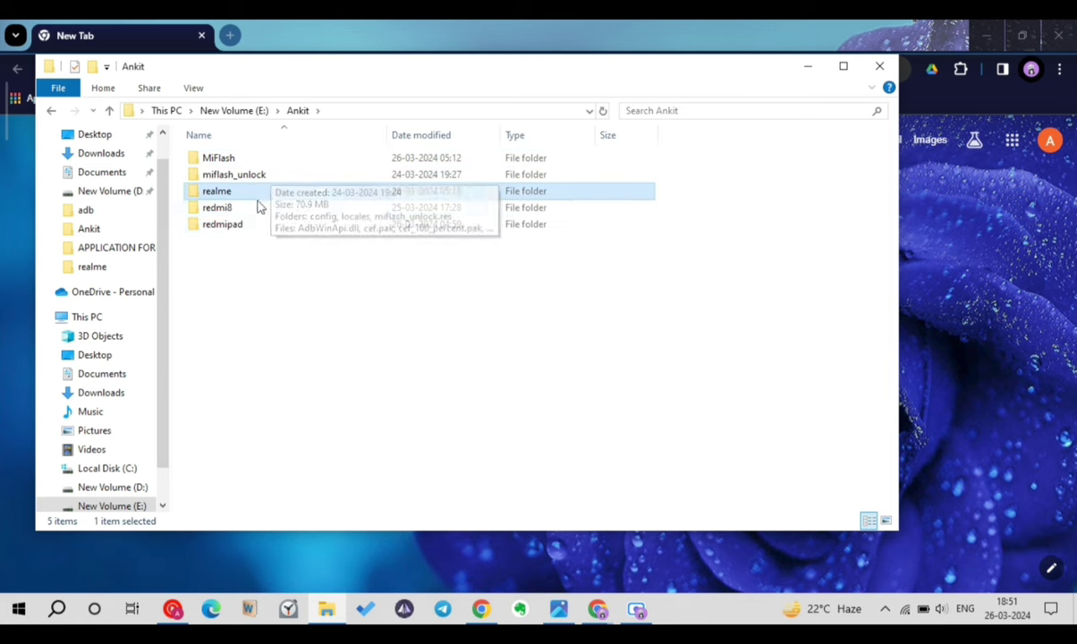
{"action": "double_click", "coordinate": [224, 224]}
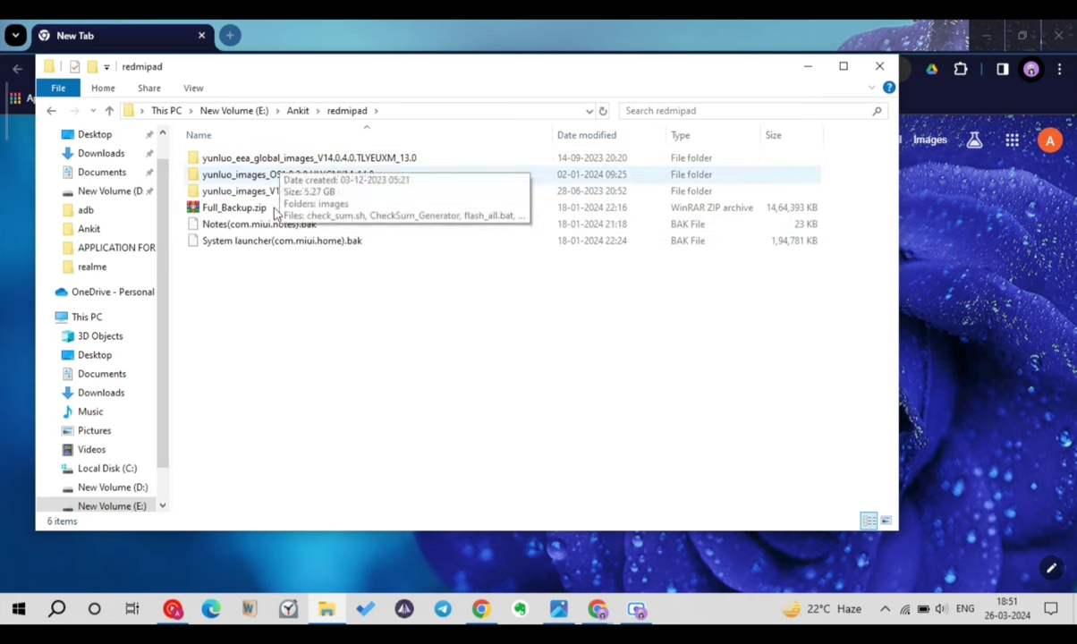
Open the images folder inside the yunluo_images_V14.0.7.0.TLYCNXM_13.0 firmware folder
{"action": "left_click_drag", "start_coordinate": [831, 152], "coordinate": [706, 197]}
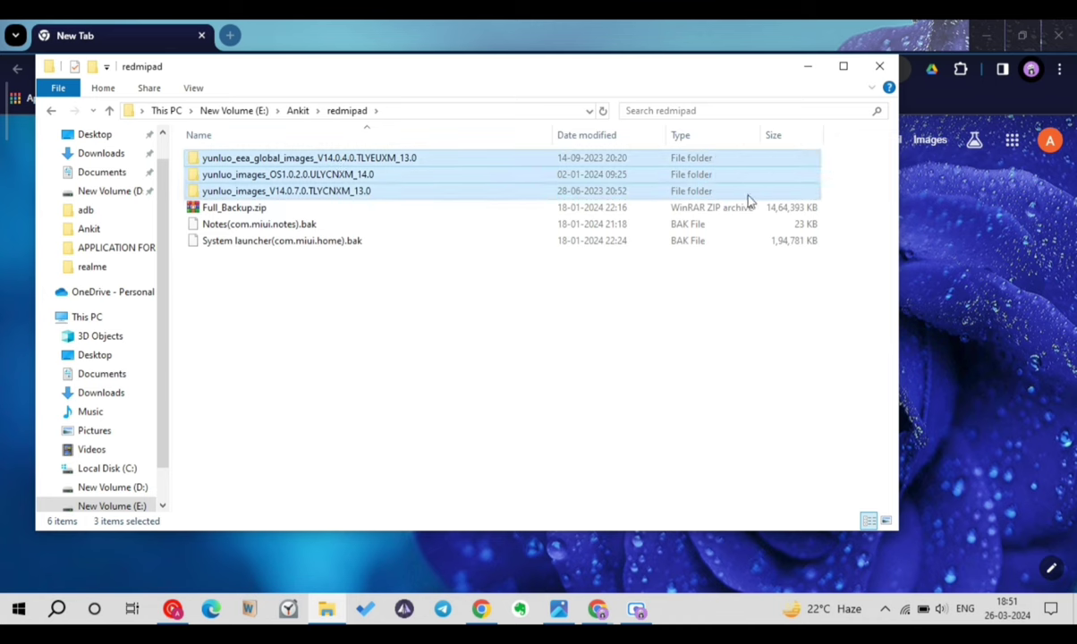
{"action": "left_click", "coordinate": [832, 198]}
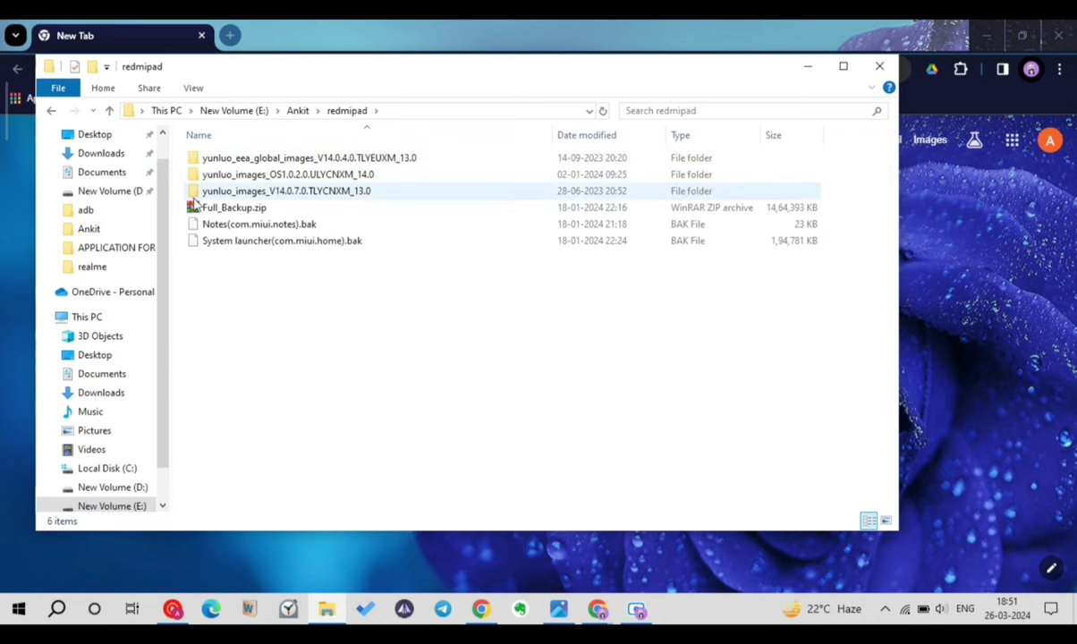
{"action": "double_click", "coordinate": [285, 192]}
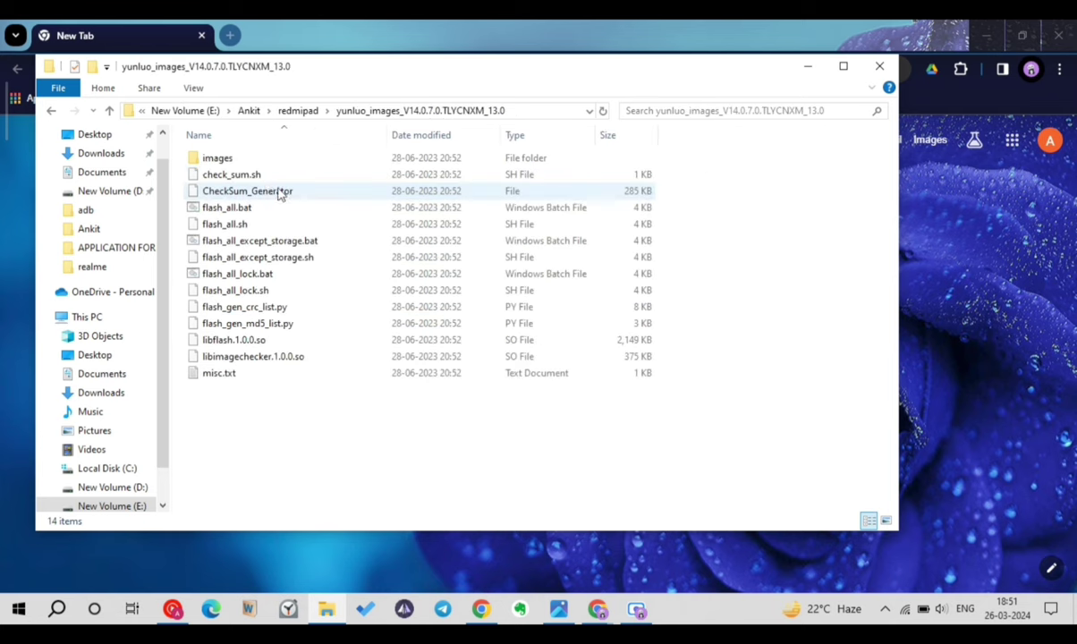
{"action": "double_click", "coordinate": [228, 161]}
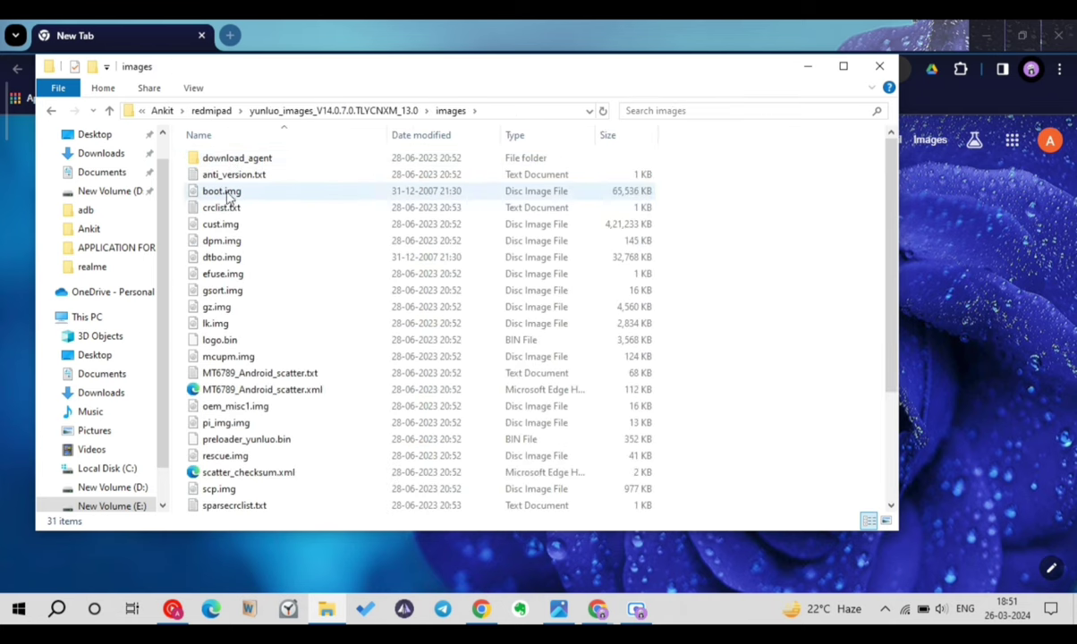
Copy the stock boot.img into the Download folder of the Redmi Pad's internal shared storage
{"action": "left_click_drag", "start_coordinate": [232, 195], "coordinate": [391, 204]}
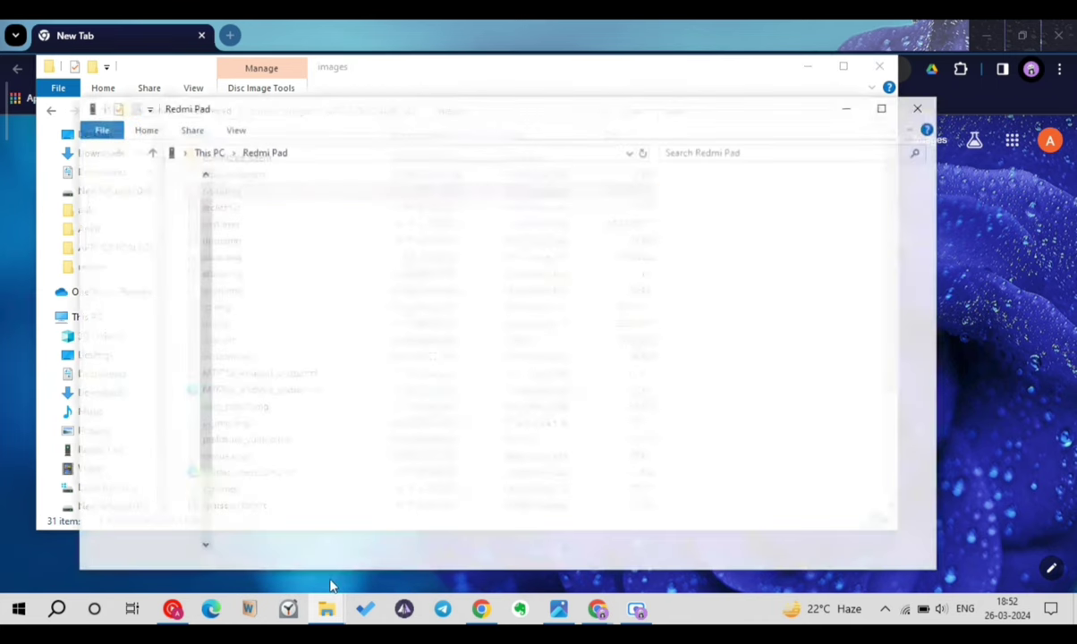
{"action": "left_click_drag", "start_coordinate": [355, 121], "coordinate": [544, 114]}
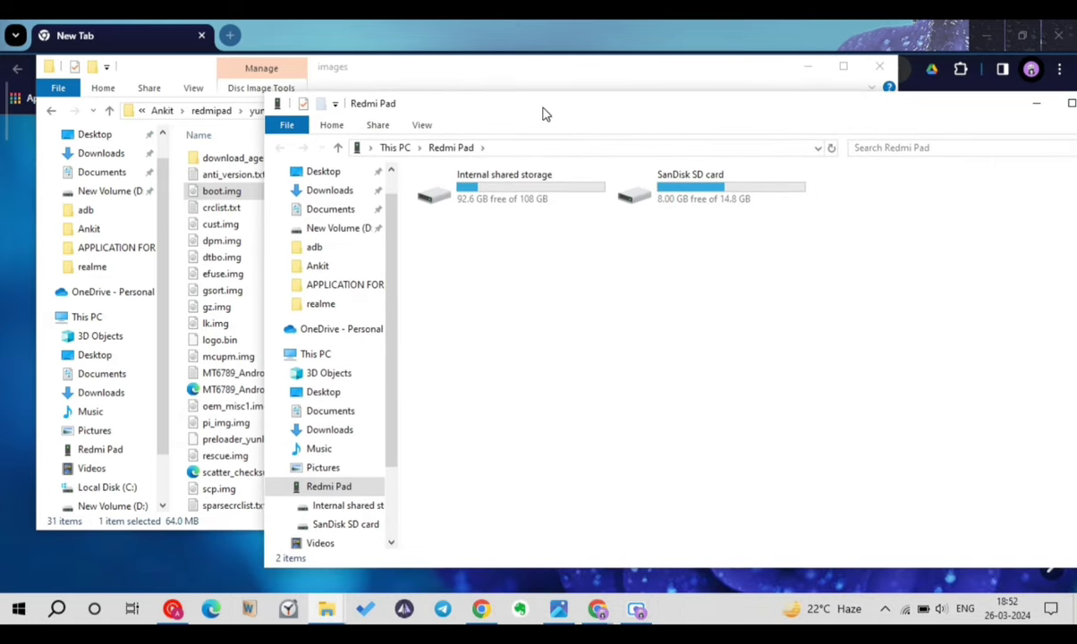
{"action": "double_click", "coordinate": [530, 183]}
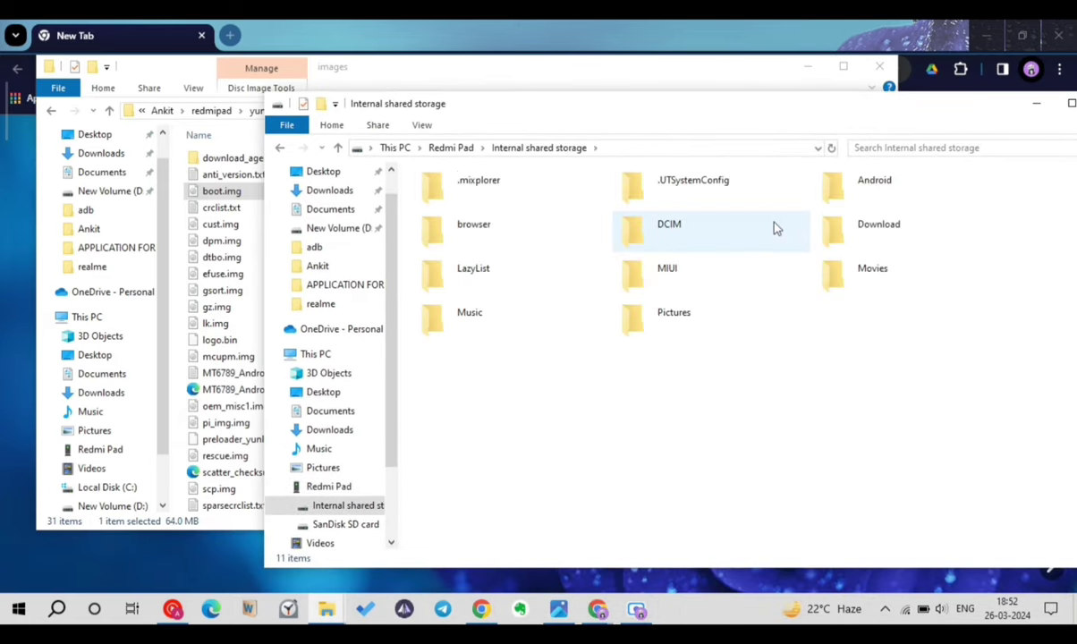
{"action": "double_click", "coordinate": [863, 229]}
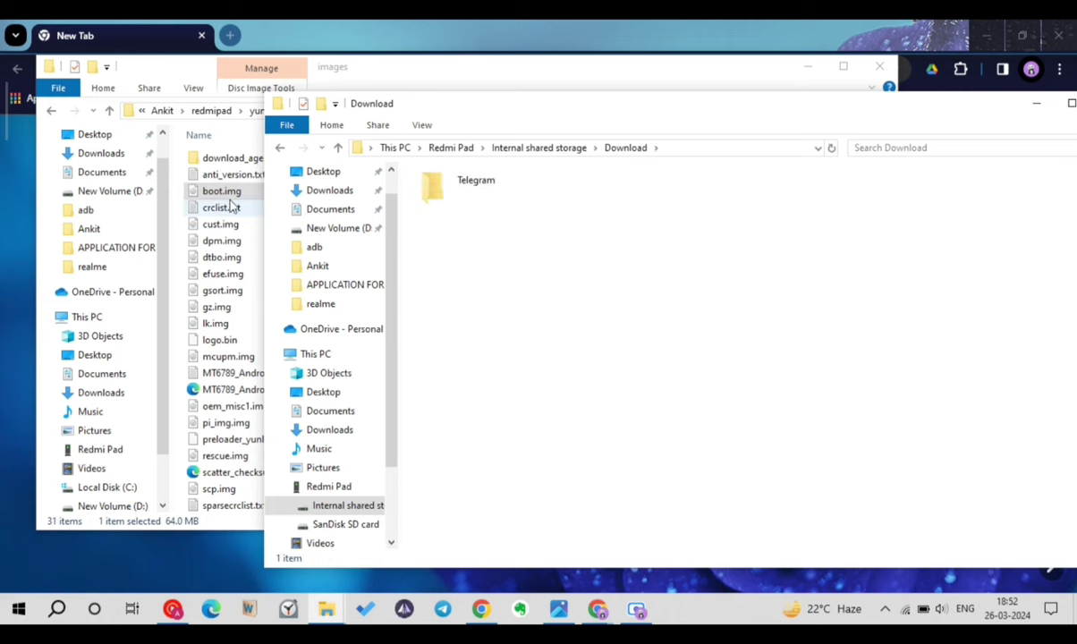
{"action": "left_click_drag", "start_coordinate": [210, 193], "coordinate": [562, 250]}
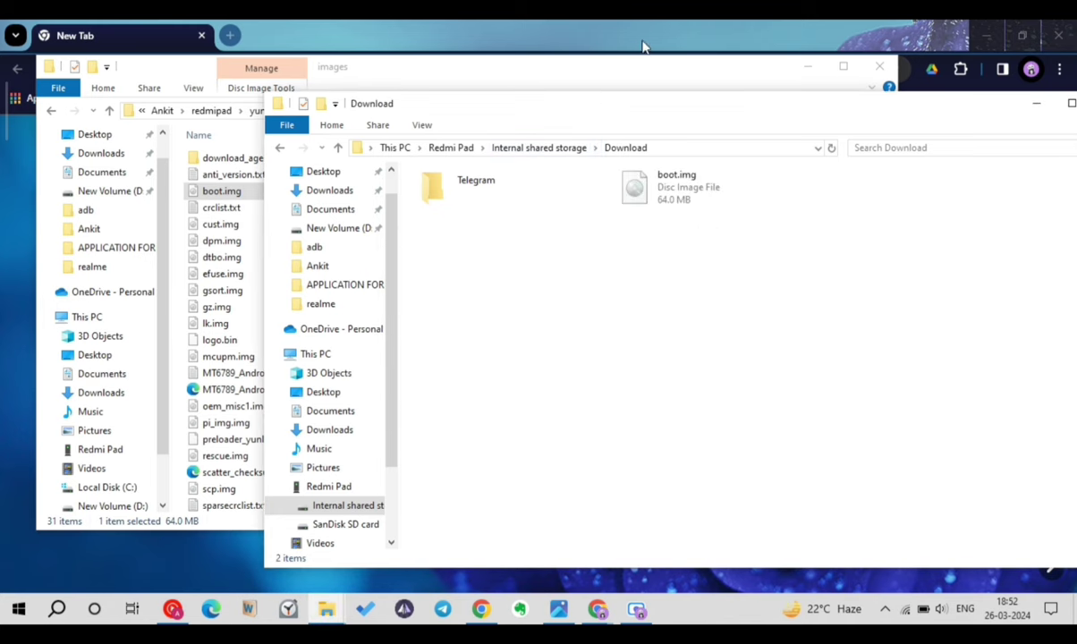
{"action": "left_click_drag", "start_coordinate": [784, 113], "coordinate": [703, 115]}
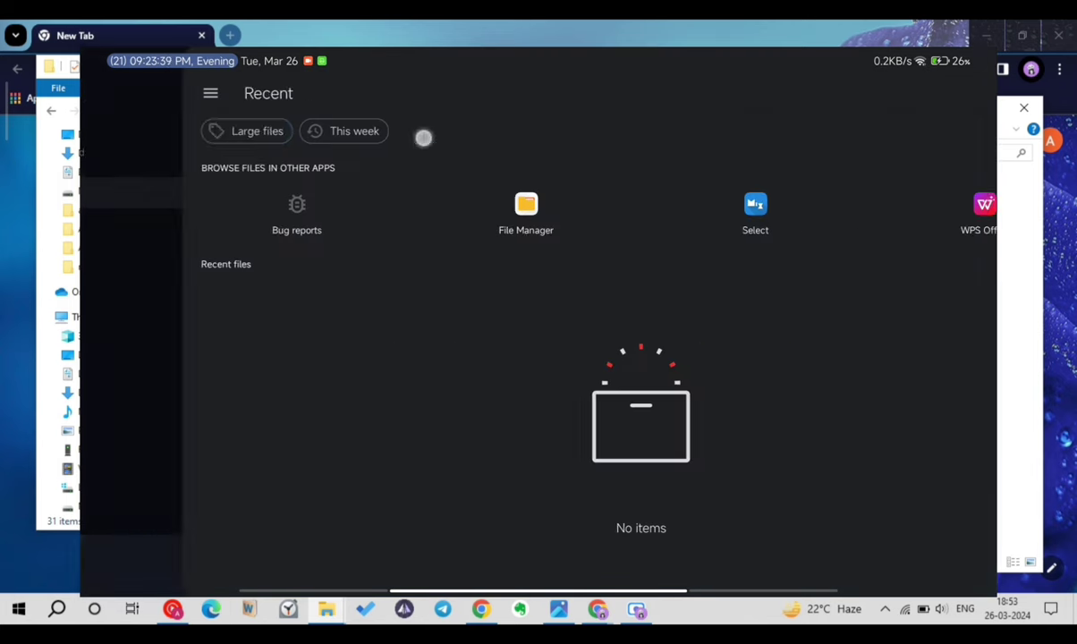
Choose boot.img from the tablet's large files, patch it with KernelSU, and leave the manager app
{"action": "left_click", "coordinate": [442, 430]}
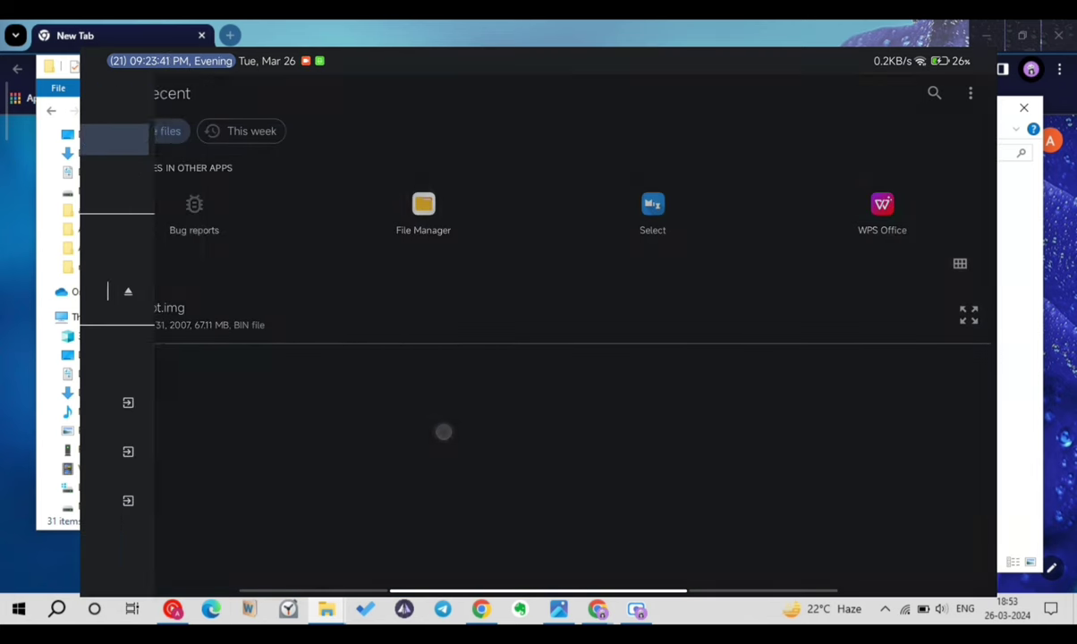
{"action": "left_click_drag", "start_coordinate": [252, 326], "coordinate": [460, 327]}
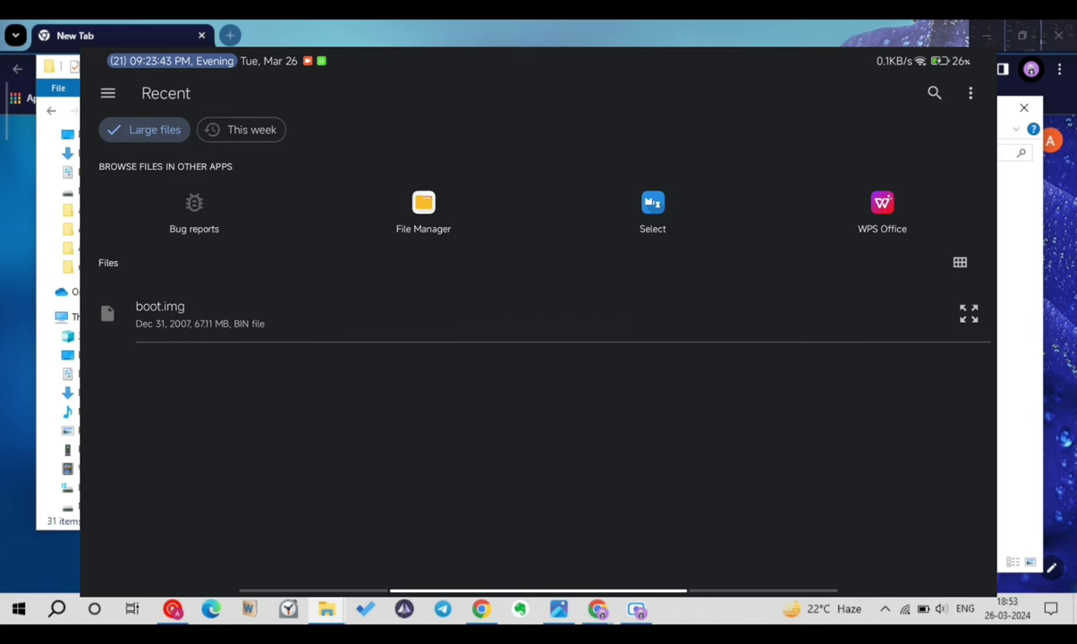
{"action": "left_click", "coordinate": [493, 301]}
{"action": "left_click", "coordinate": [537, 192]}
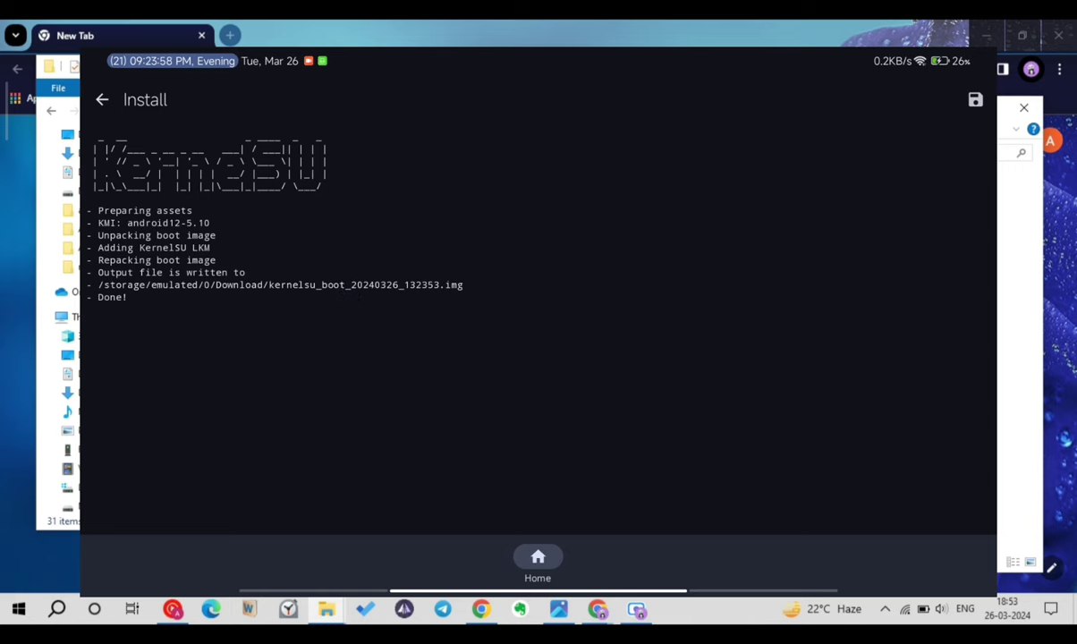
{"action": "left_click", "coordinate": [102, 99]}
{"action": "left_click", "coordinate": [102, 99]}
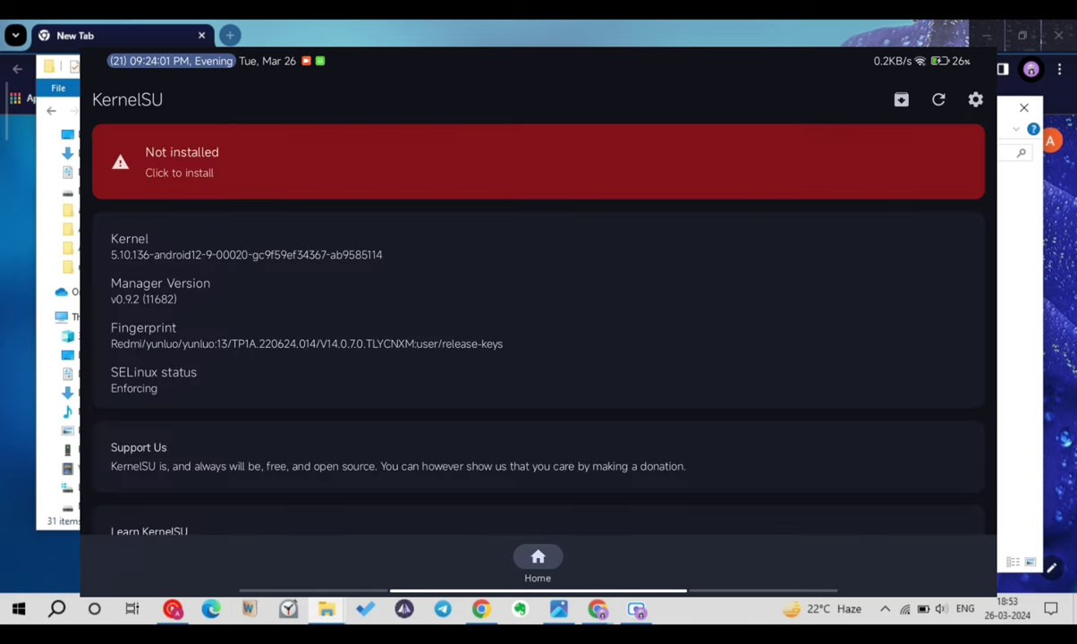
{"action": "left_click_drag", "start_coordinate": [537, 590], "coordinate": [538, 403]}
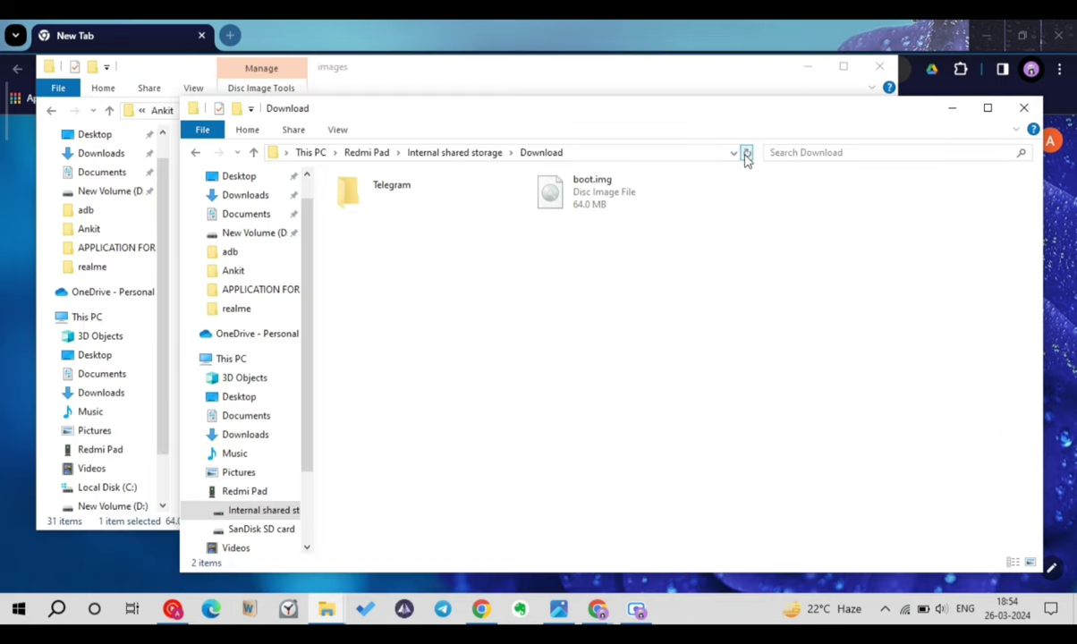
Close the tablet's Download window on the PC and reopen that folder from the Redmi Pad's internal shared storage
{"action": "left_click", "coordinate": [1025, 107]}
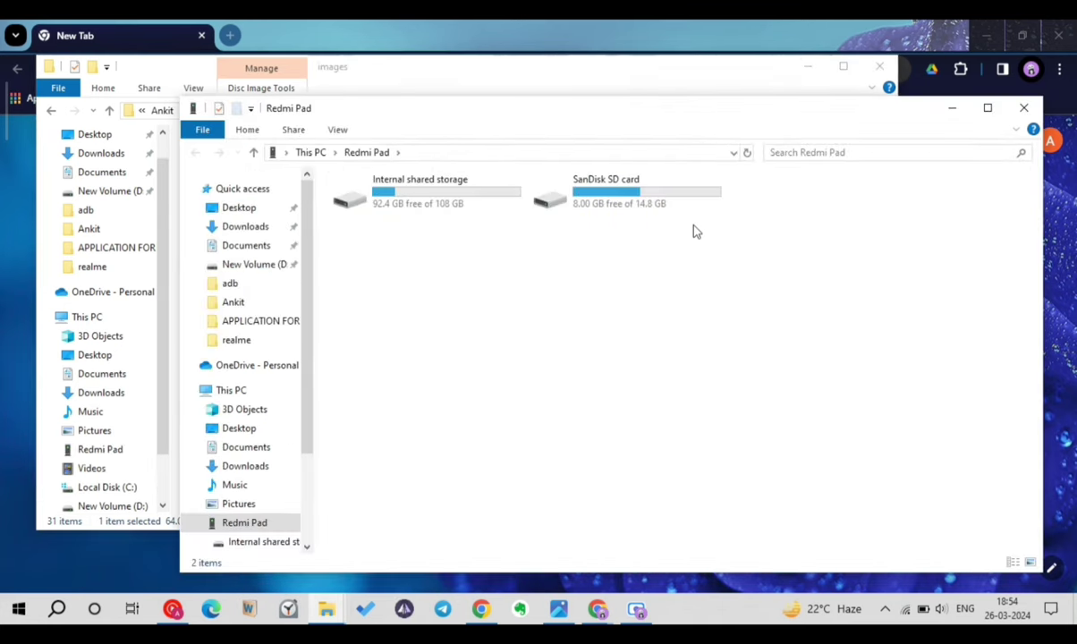
{"action": "double_click", "coordinate": [483, 193]}
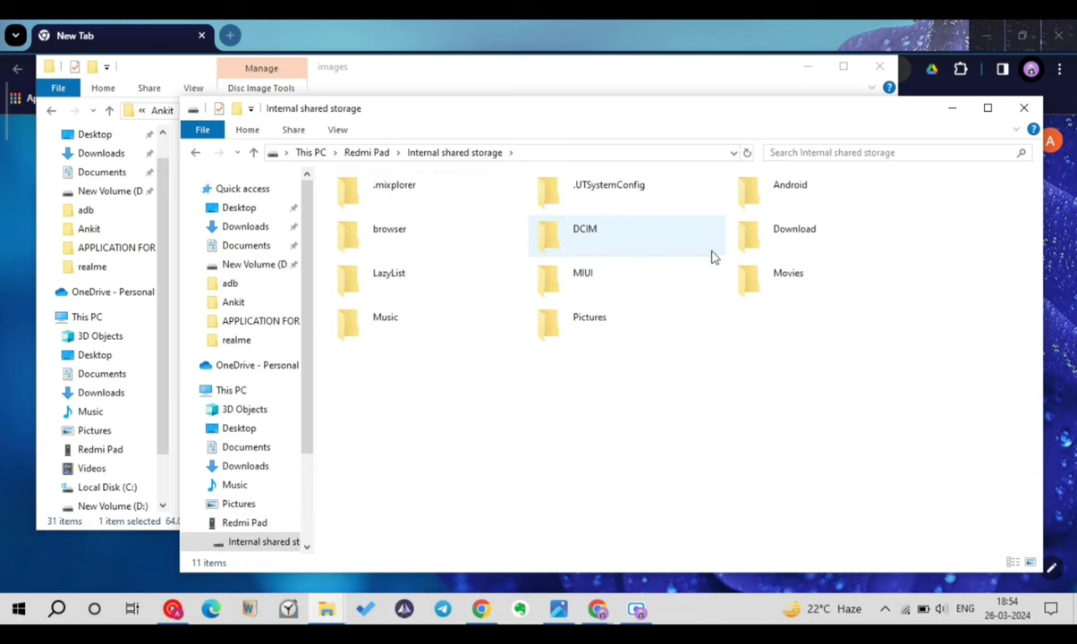
{"action": "double_click", "coordinate": [780, 235]}
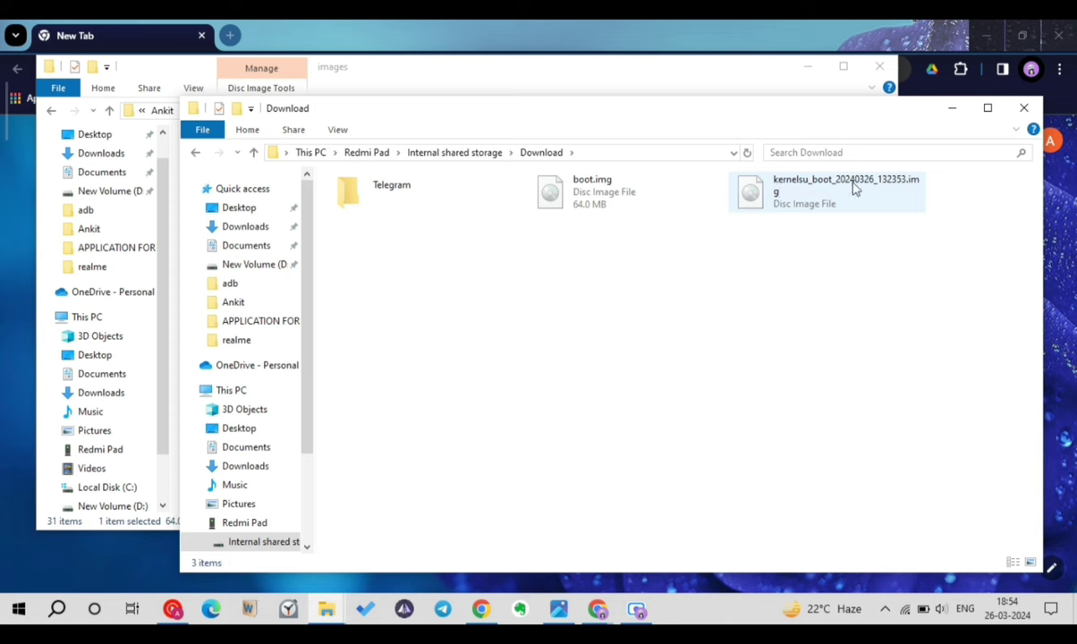
Delete the original boot.img from the tablet's Download folder
{"action": "left_click", "coordinate": [549, 188]}
{"action": "key", "text": "Delete"}
{"action": "key", "text": "Return"}
Select the patched kernelsu_boot_20240326_132353.img and open the adb folder on Local Disk (C:) in the other window
{"action": "left_click", "coordinate": [580, 205]}
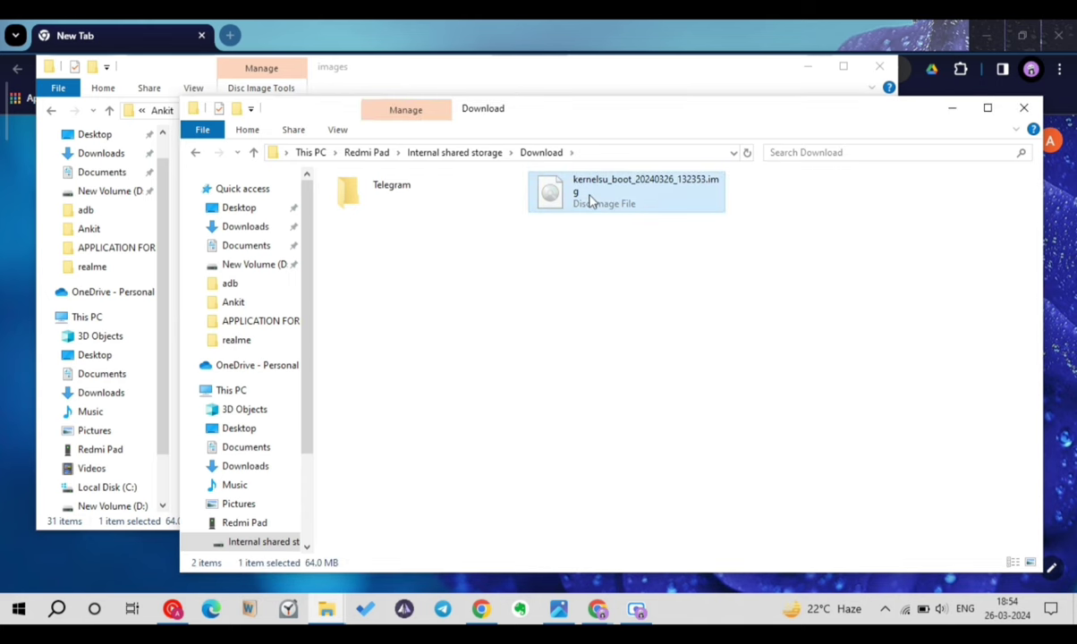
{"action": "left_click", "coordinate": [170, 265]}
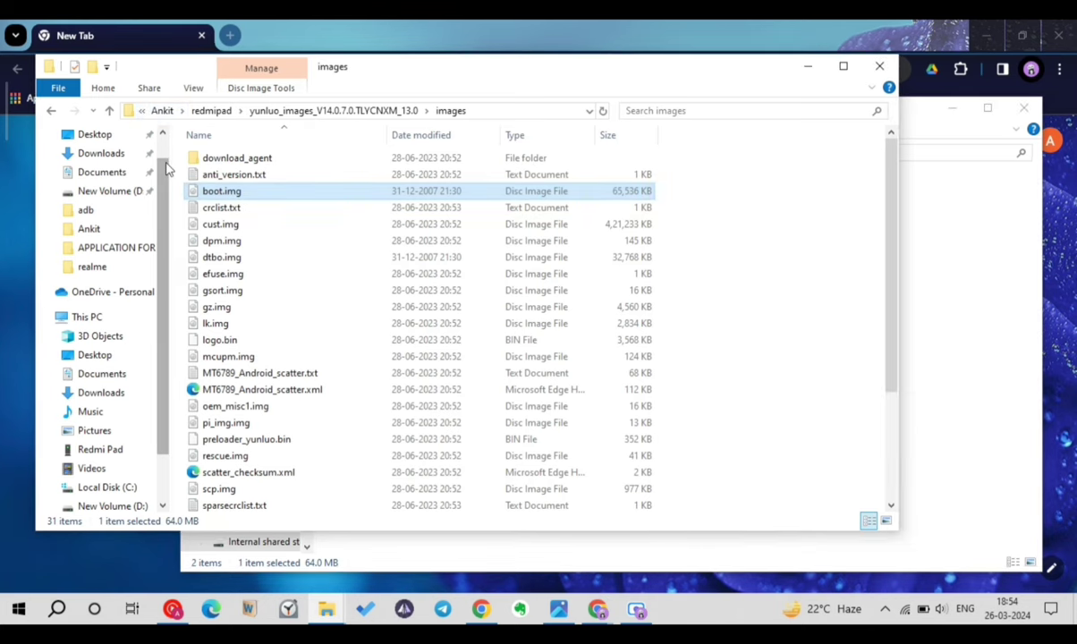
{"action": "left_click", "coordinate": [89, 317]}
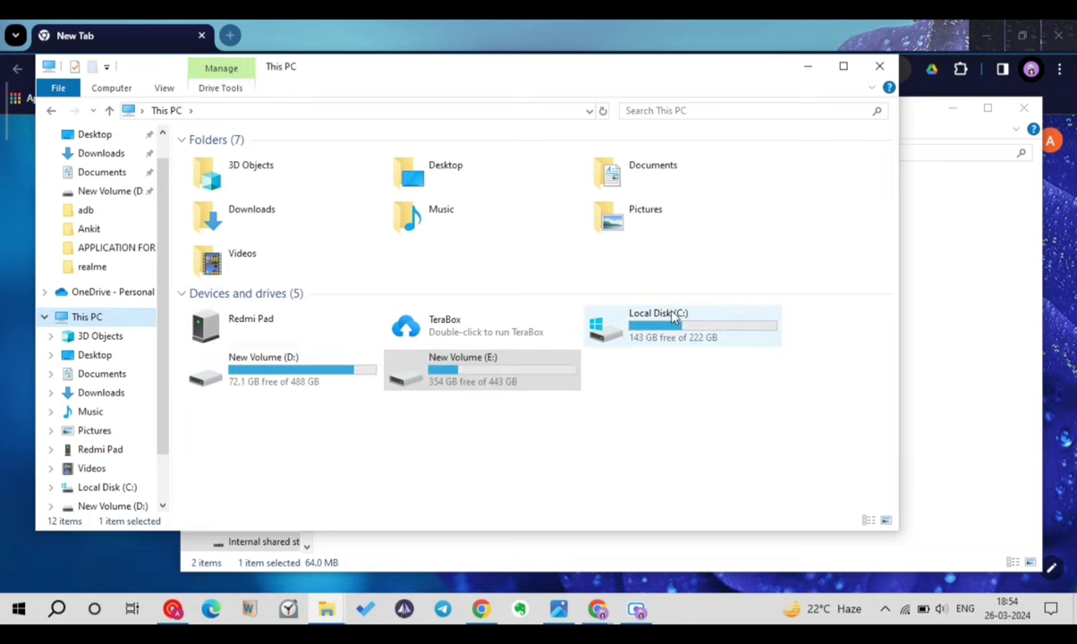
{"action": "double_click", "coordinate": [674, 319]}
{"action": "left_click", "coordinate": [257, 177]}
{"action": "double_click", "coordinate": [257, 176]}
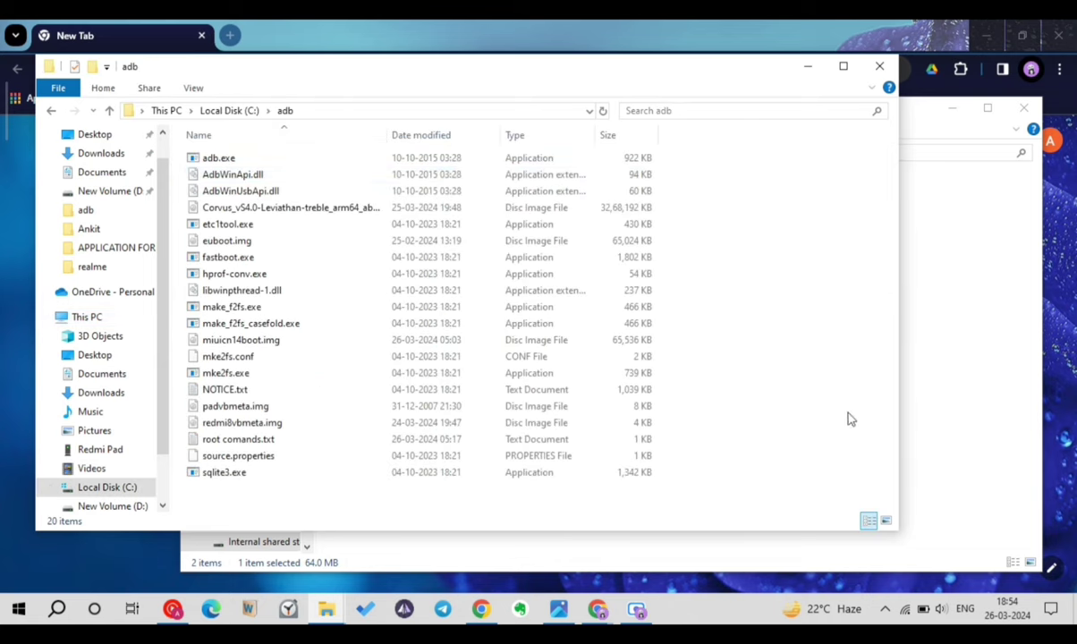
Copy kernelsu_boot_20240326_132353.img from the tablet's Download folder into the adb folder on Local Disk (C:)
{"action": "left_click", "coordinate": [944, 340]}
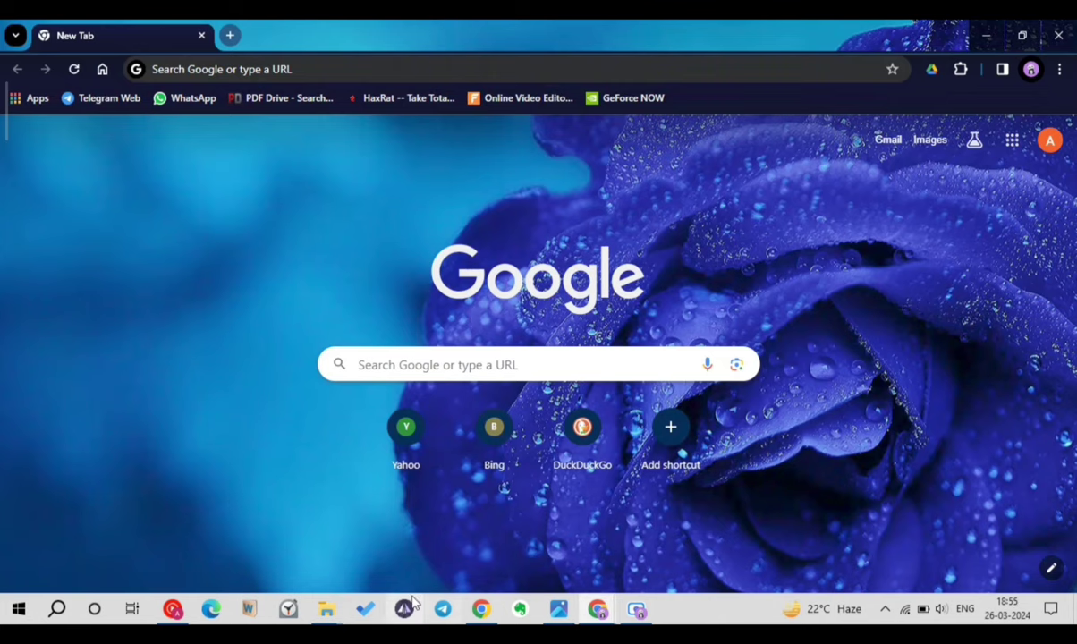
{"action": "mouse_move", "coordinate": [327, 608]}
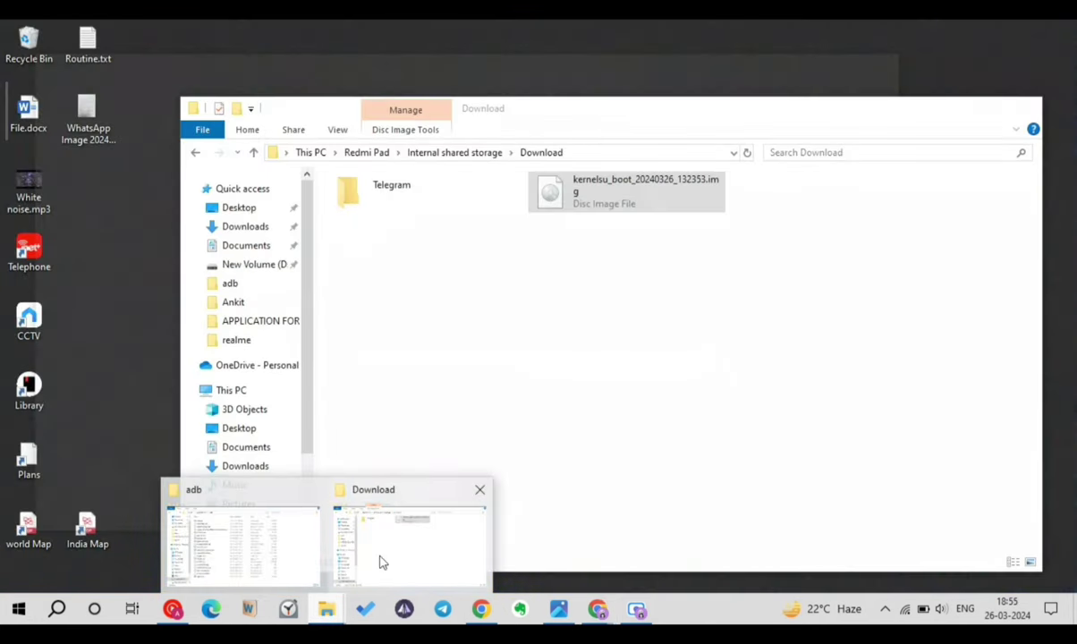
{"action": "left_click", "coordinate": [381, 562]}
{"action": "mouse_move", "coordinate": [326, 609]}
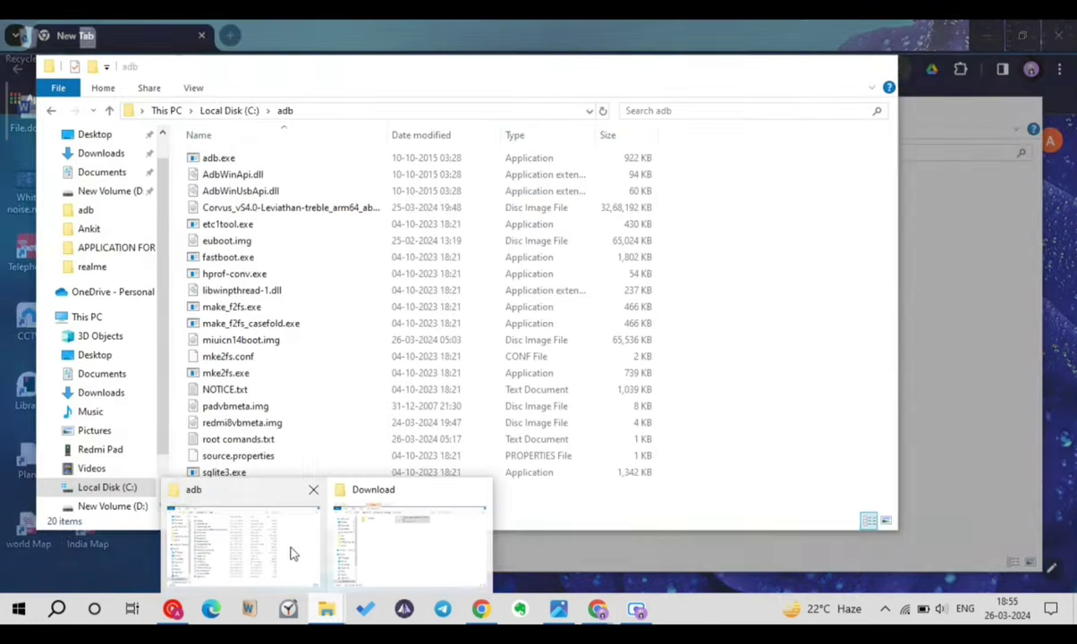
{"action": "left_click", "coordinate": [291, 550]}
{"action": "left_click", "coordinate": [980, 356]}
{"action": "left_click_drag", "start_coordinate": [638, 193], "coordinate": [173, 286]}
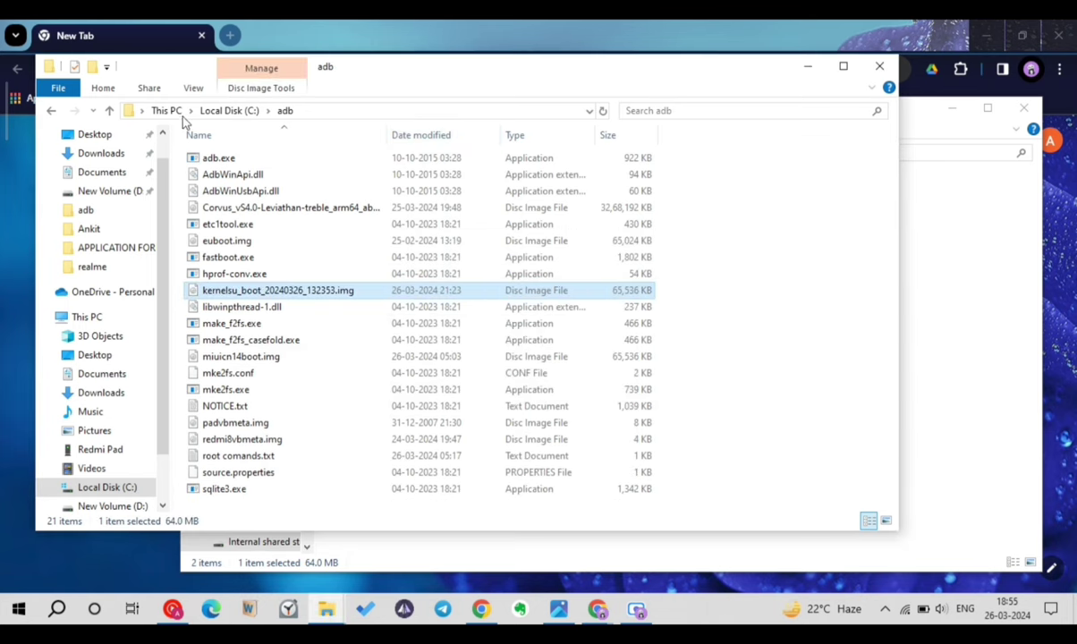
Rename kernelsu_boot_20240326_132353.img in the adb folder as miuicn14ksuboot.img
{"action": "right_click", "coordinate": [319, 294]}
{"action": "left_click", "coordinate": [374, 558]}
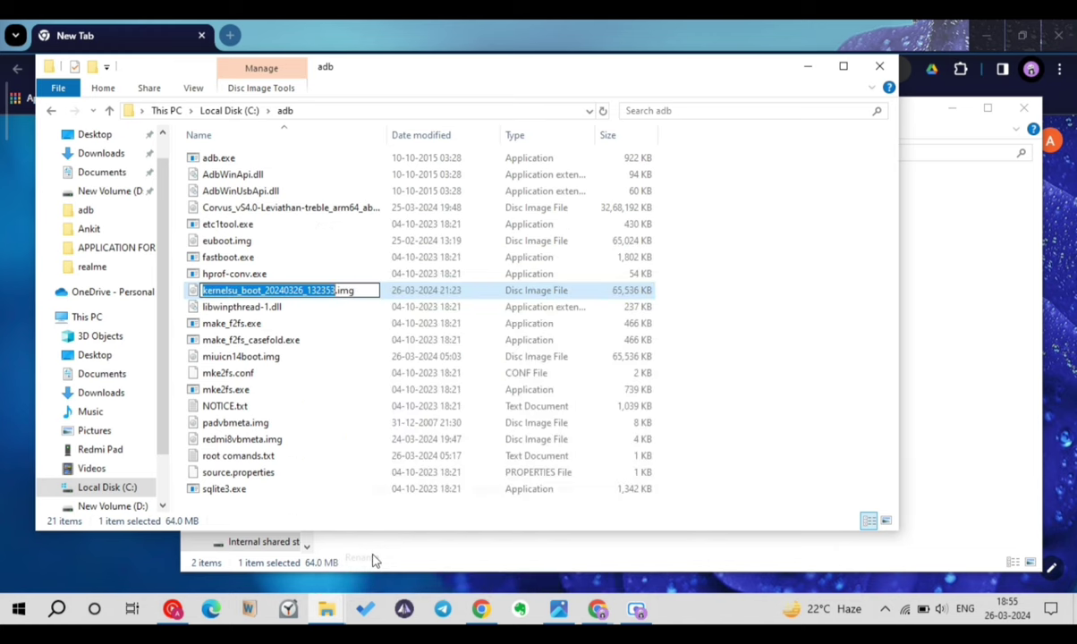
{"action": "type", "text": "ksuboot"}
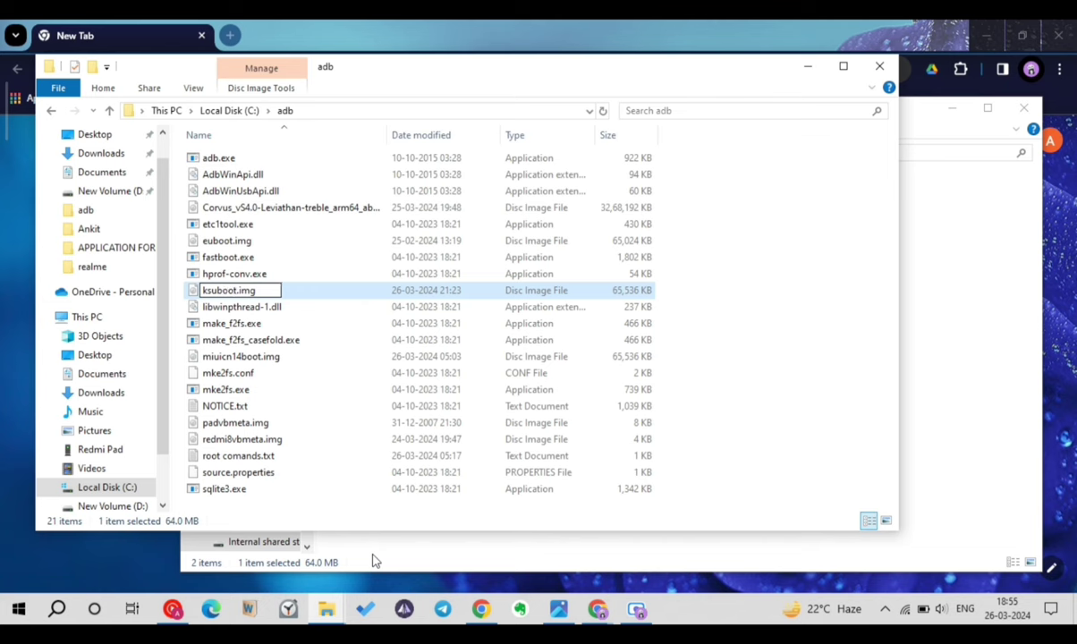
{"action": "type", "text": "miui14cn"}
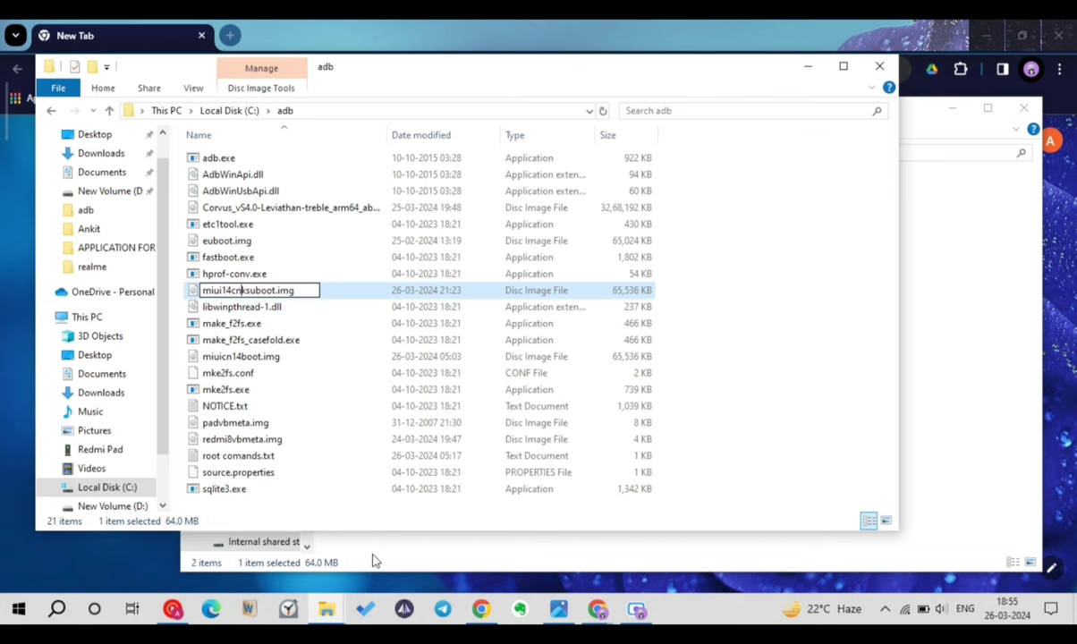
{"action": "key", "text": "BackSpace"}
{"action": "key", "text": "BackSpace"}
{"action": "key", "text": "BackSpace"}
{"action": "key", "text": "BackSpace"}
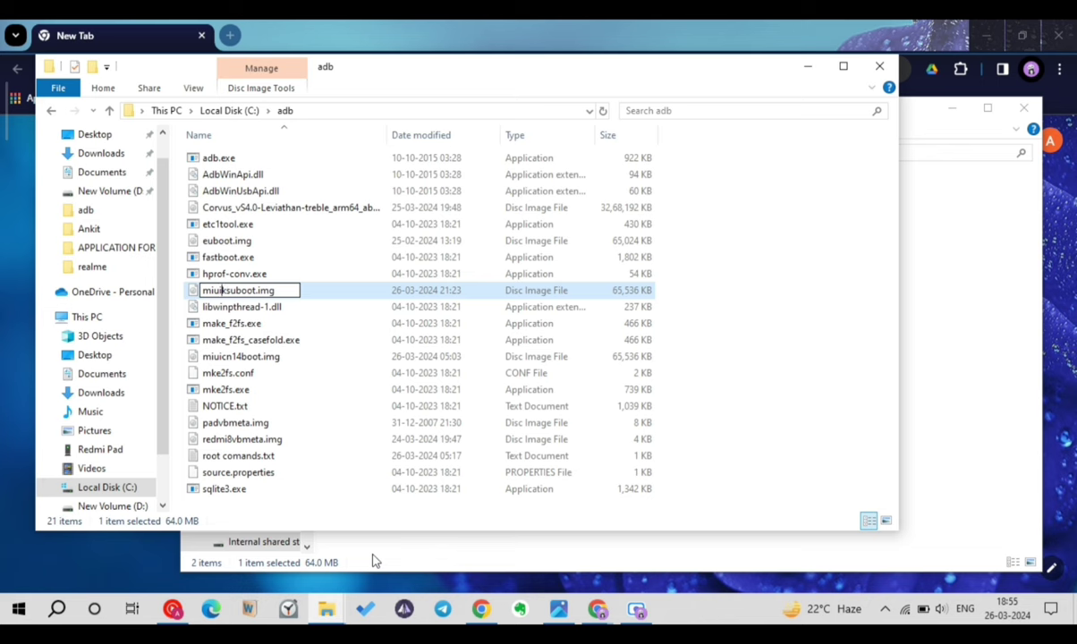
{"action": "type", "text": "cn14"}
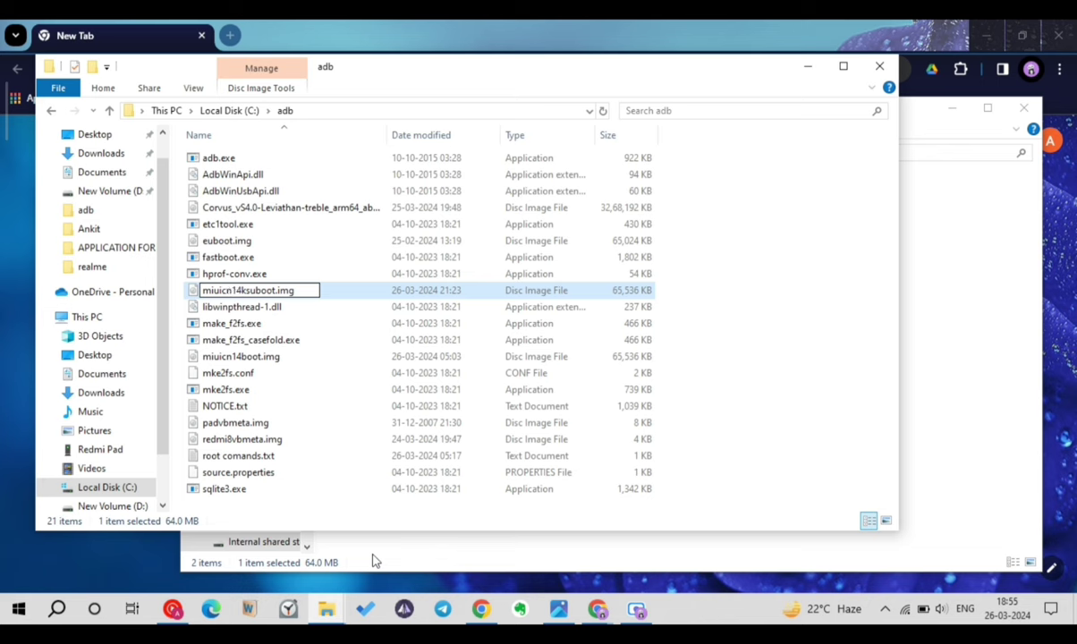
{"action": "key", "text": "Return"}
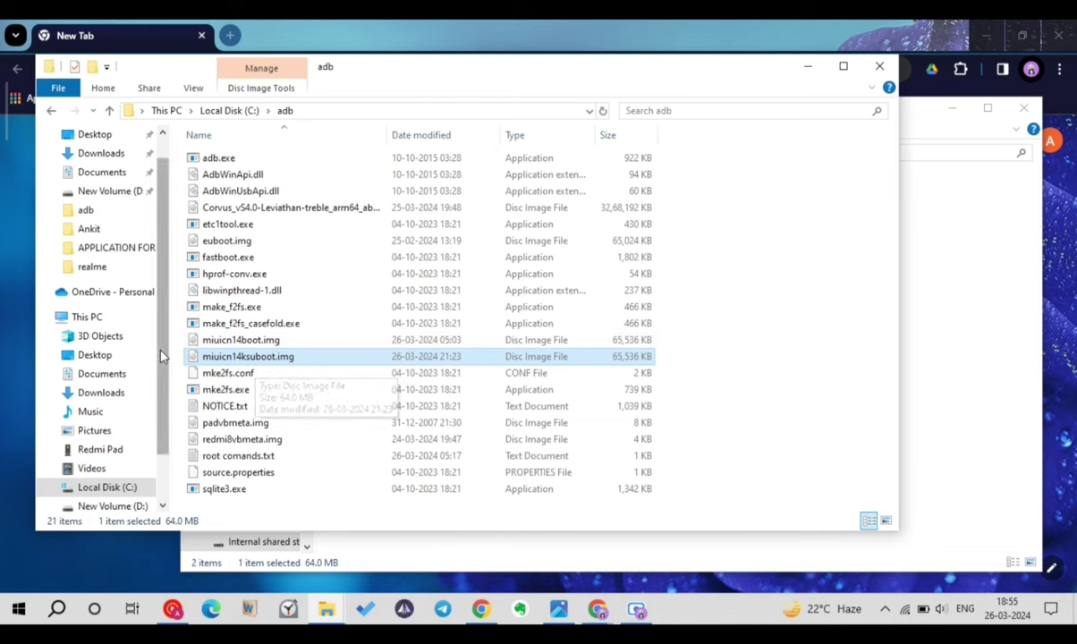
Put away the tablet's Download window and reposition the adb folder window
{"action": "left_click", "coordinate": [923, 356]}
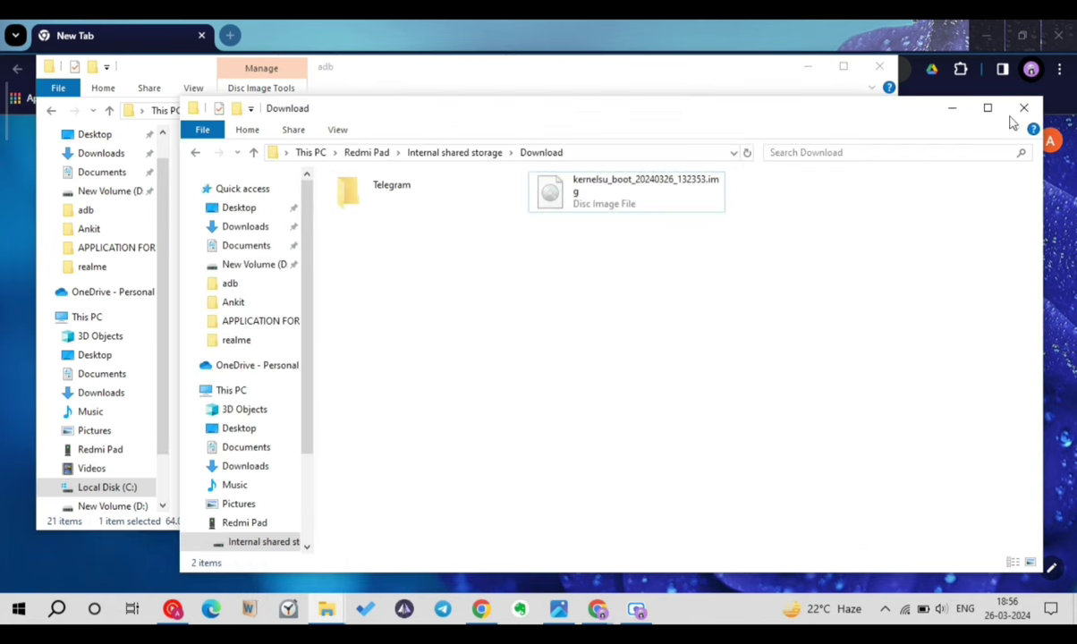
{"action": "left_click", "coordinate": [966, 103]}
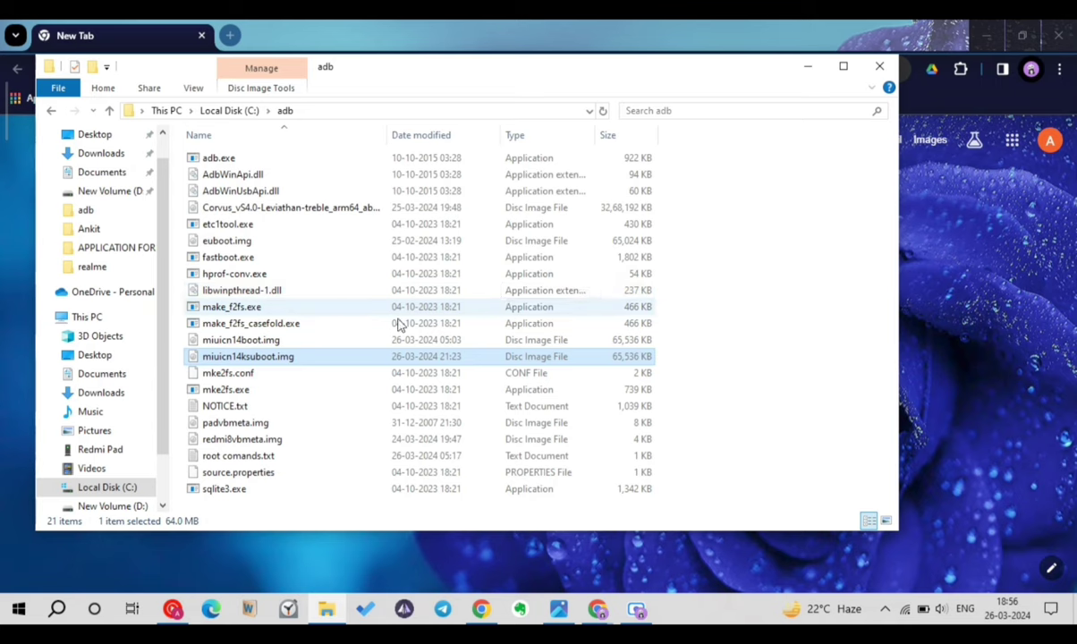
{"action": "left_click_drag", "start_coordinate": [507, 76], "coordinate": [582, 80]}
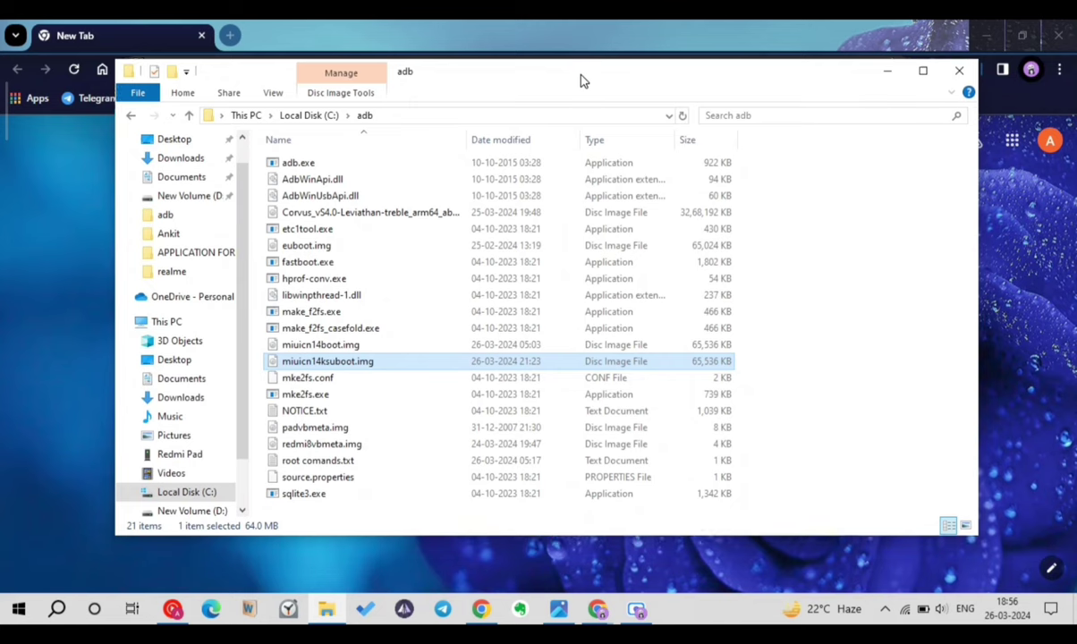
Open root comands.txt from the adb folder, review its first block of fastboot commands, and close Device Manager
{"action": "double_click", "coordinate": [315, 460]}
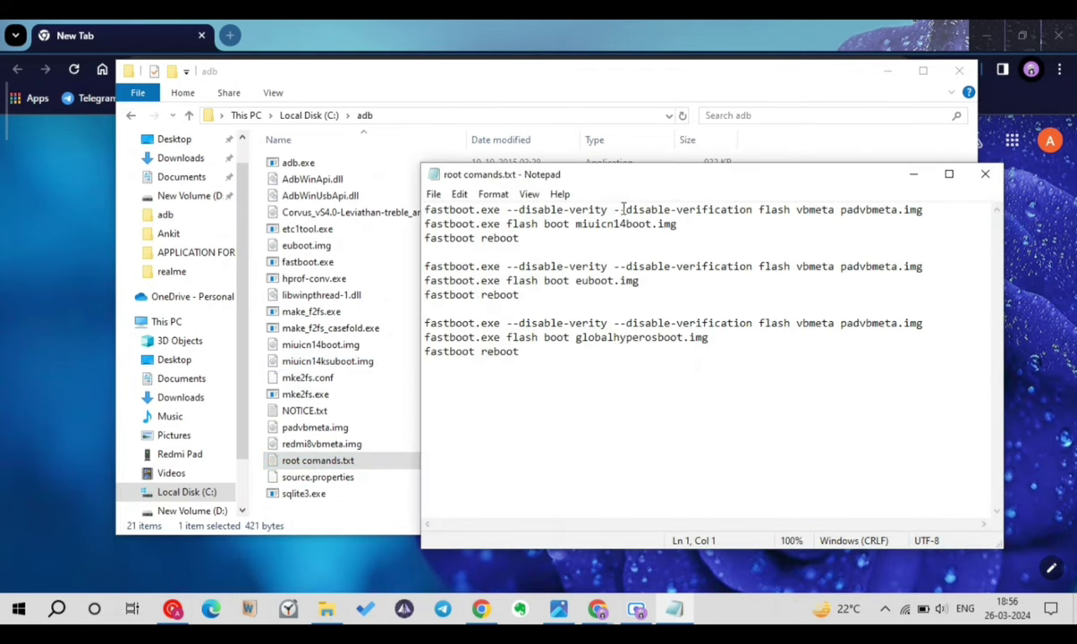
{"action": "left_click_drag", "start_coordinate": [541, 238], "coordinate": [332, 192]}
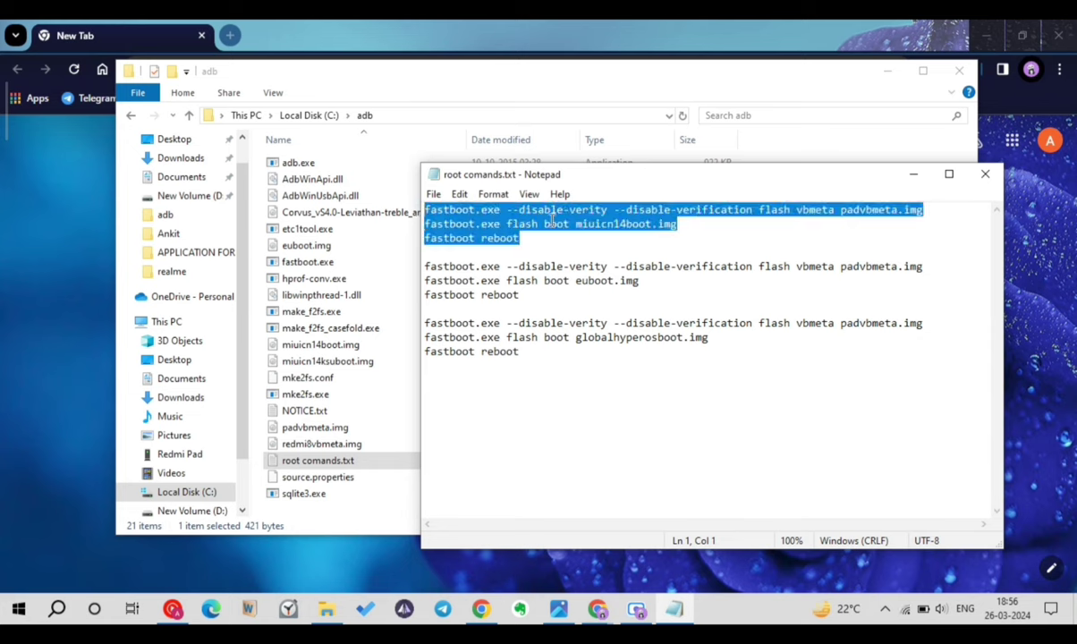
{"action": "left_click", "coordinate": [801, 219]}
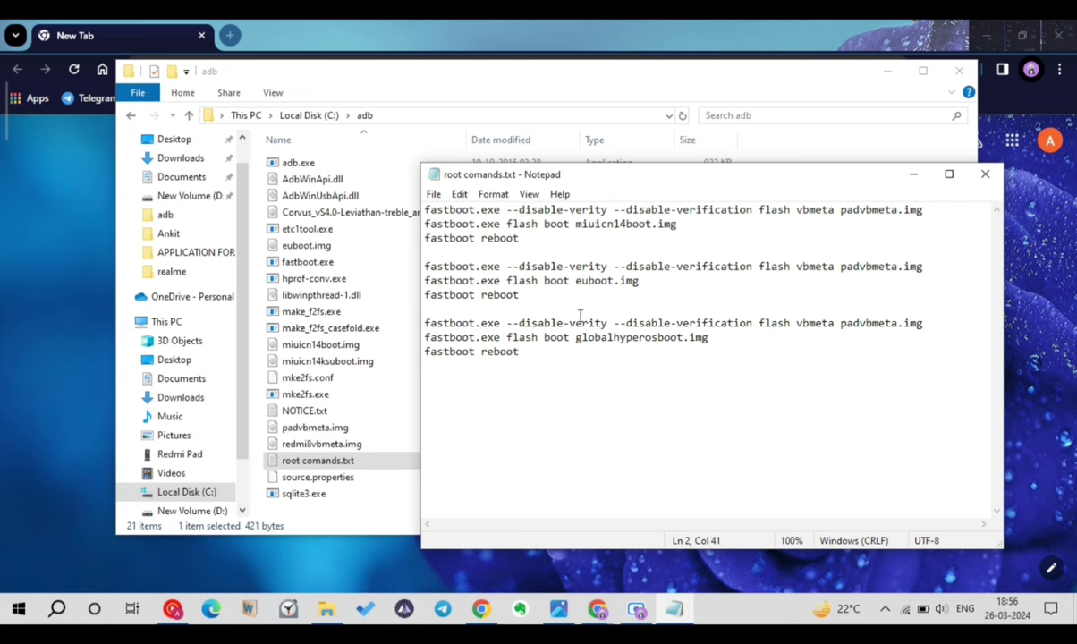
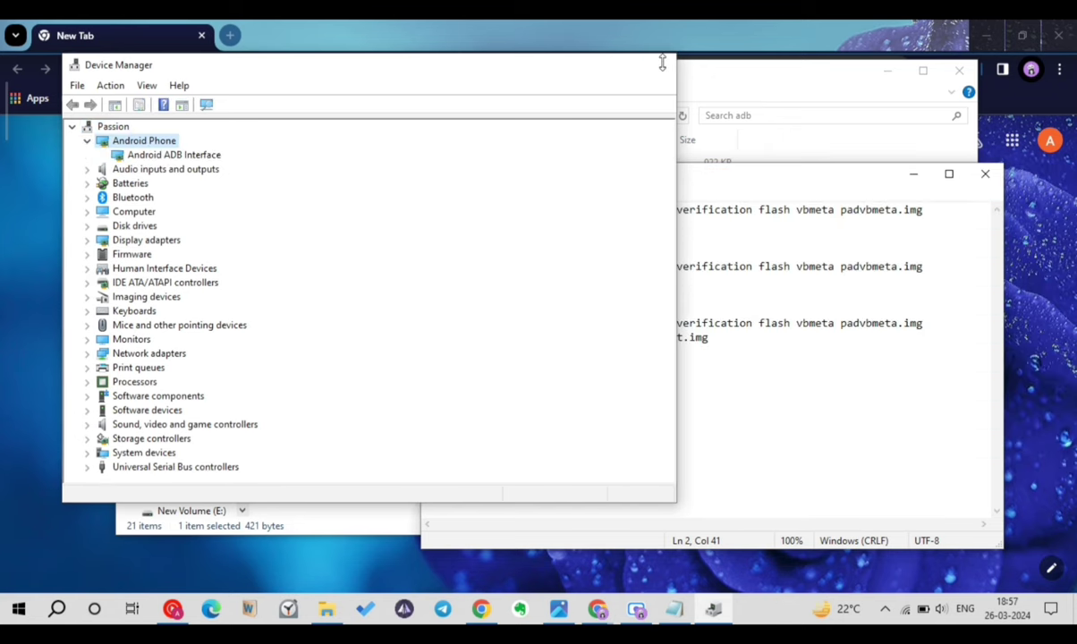
{"action": "left_click", "coordinate": [659, 65]}
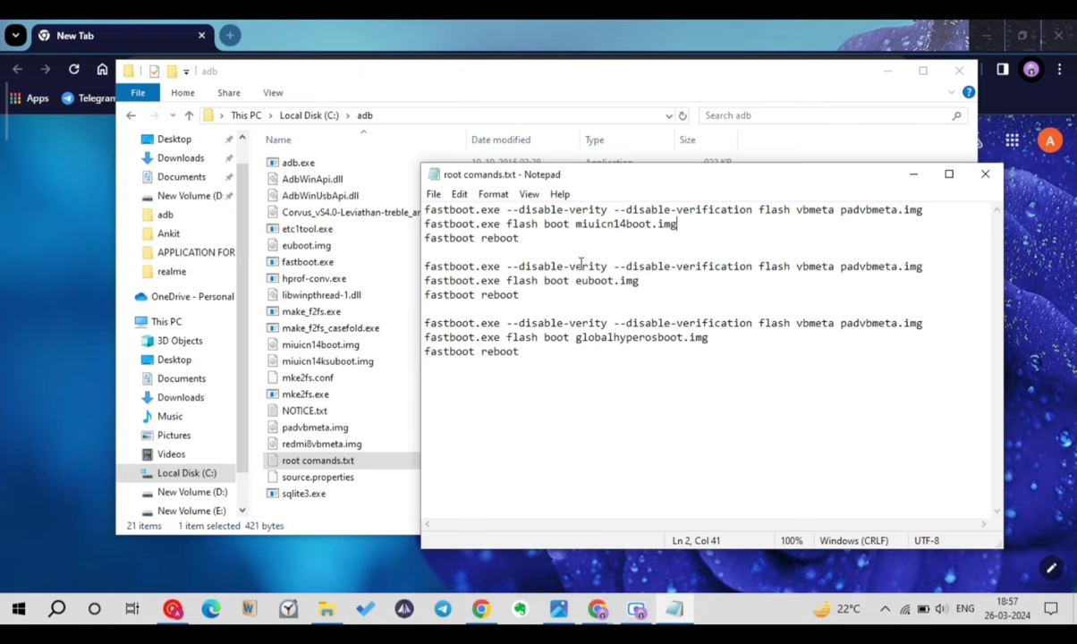
Open a Command Prompt in the C:\adb folder
{"action": "left_click", "coordinate": [397, 115]}
{"action": "left_click", "coordinate": [397, 114]}
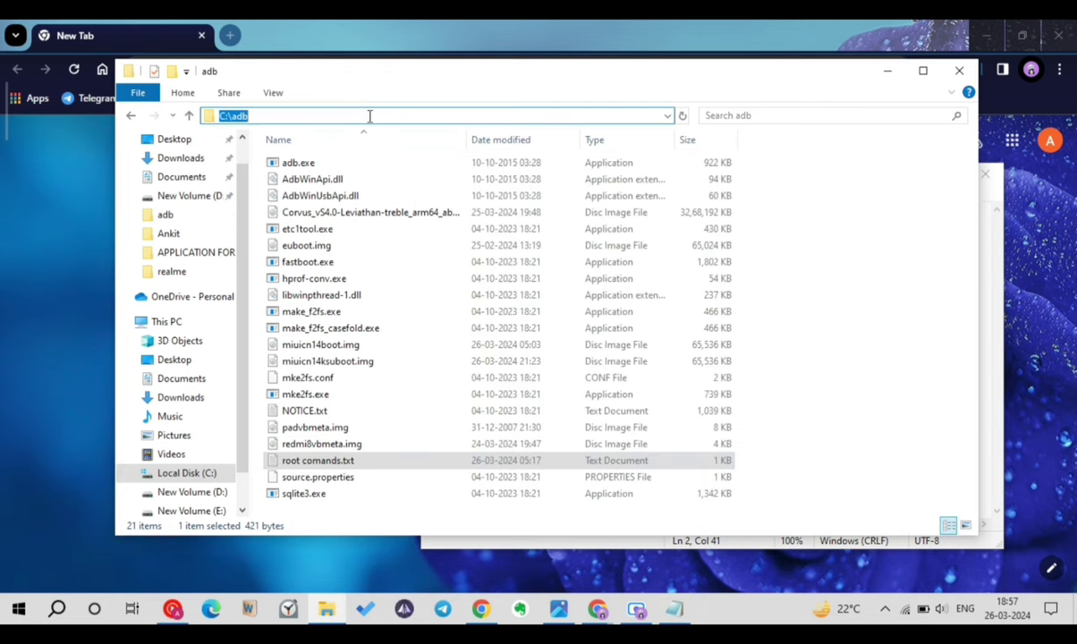
{"action": "type", "text": "cmd"}
{"action": "key", "text": "Return"}
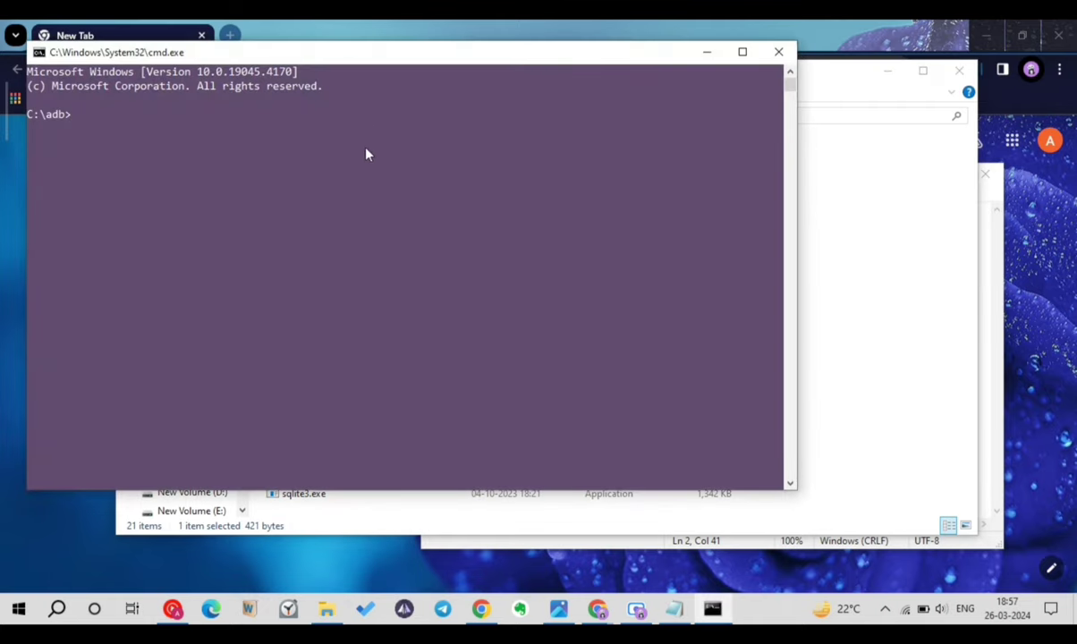
Run fastboot devices to check that the tablet is detected in fastboot mode
{"action": "type", "text": "fa"}
{"action": "type", "text": "stboot devices"}
{"action": "key", "text": "Return"}
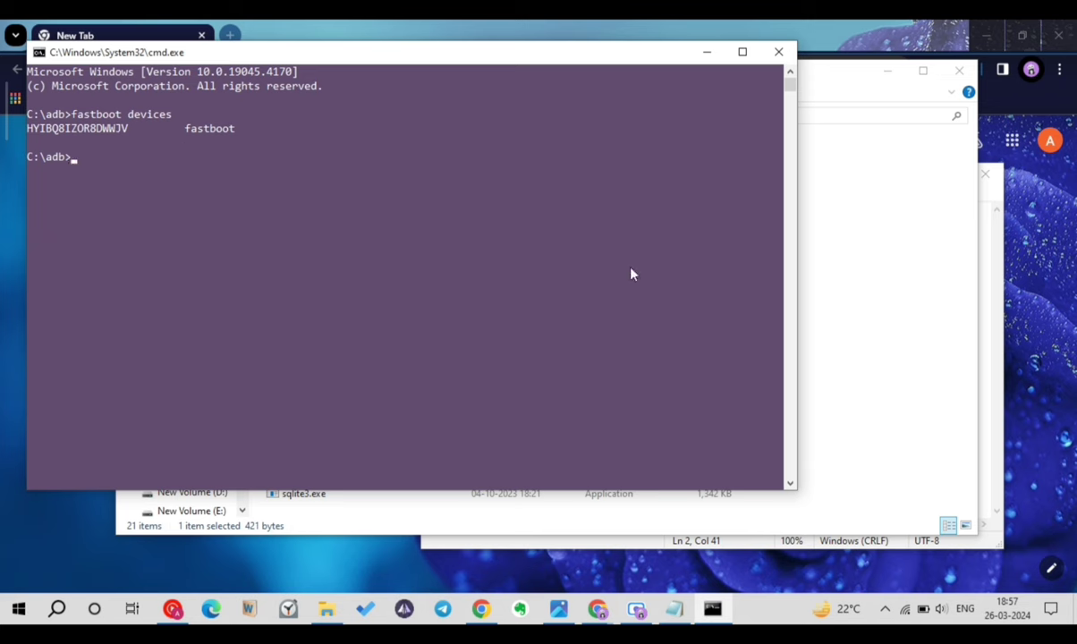
Open the images folder of yunluo_images_V14.0.7.0.TLYCNXM_13.0 inside the redmipad folder on New Volume (E:)
{"action": "left_click", "coordinate": [926, 325]}
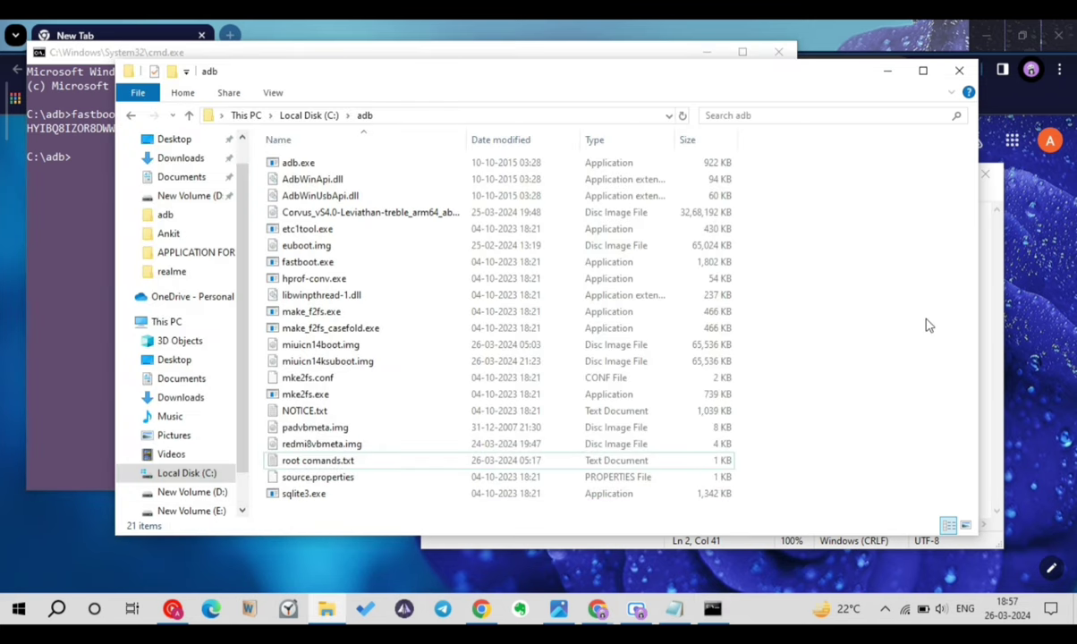
{"action": "left_click", "coordinate": [987, 333]}
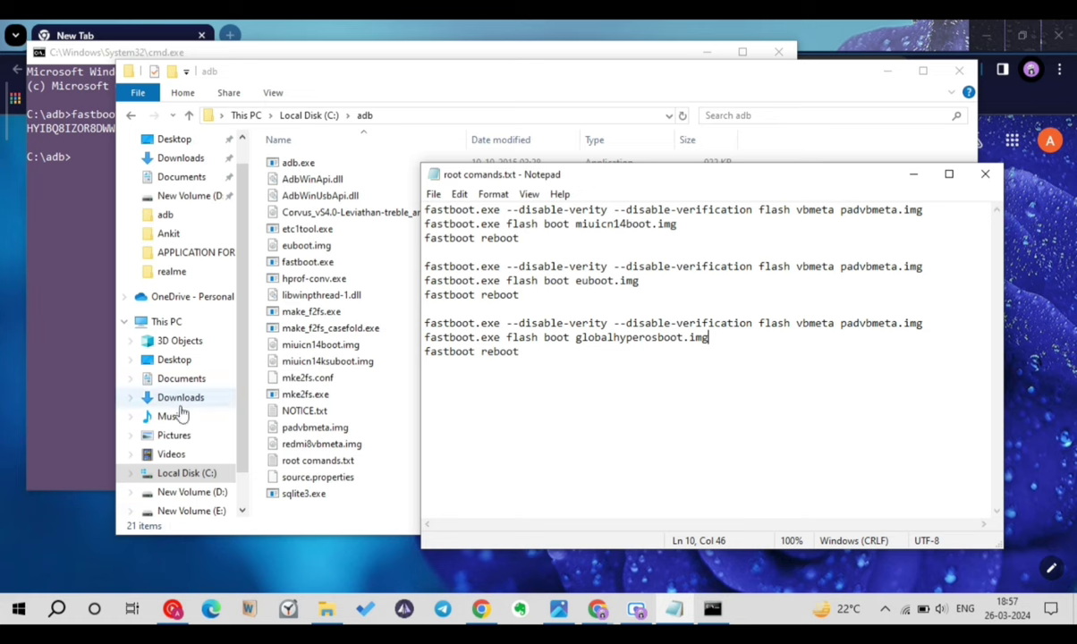
{"action": "scroll", "coordinate": [179, 413], "scroll_direction": "down", "scroll_amount": 2}
{"action": "left_click", "coordinate": [156, 472]}
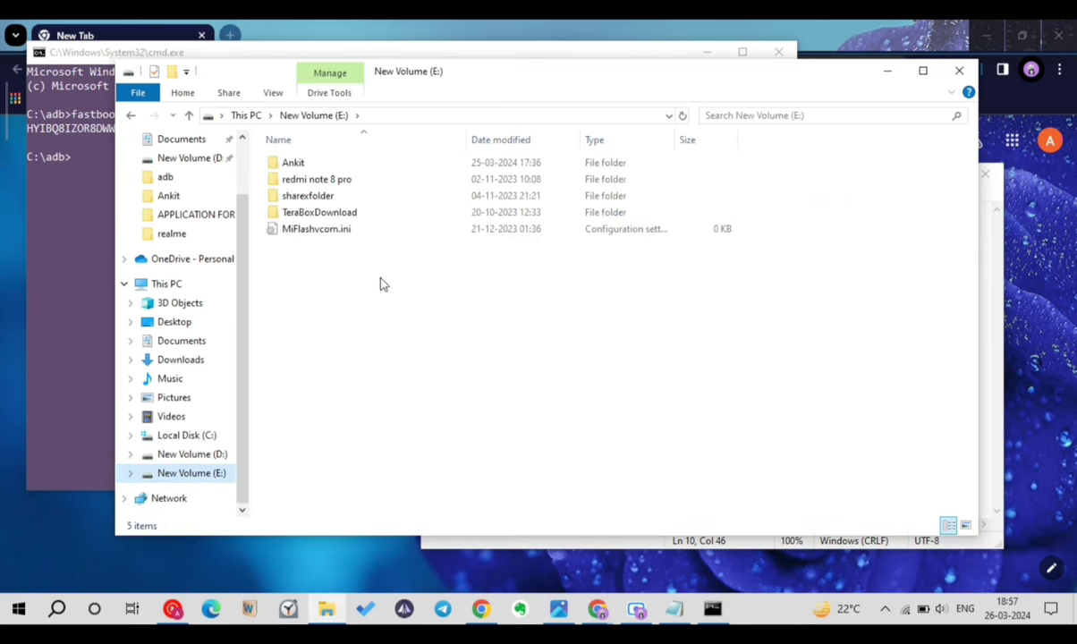
{"action": "double_click", "coordinate": [310, 163]}
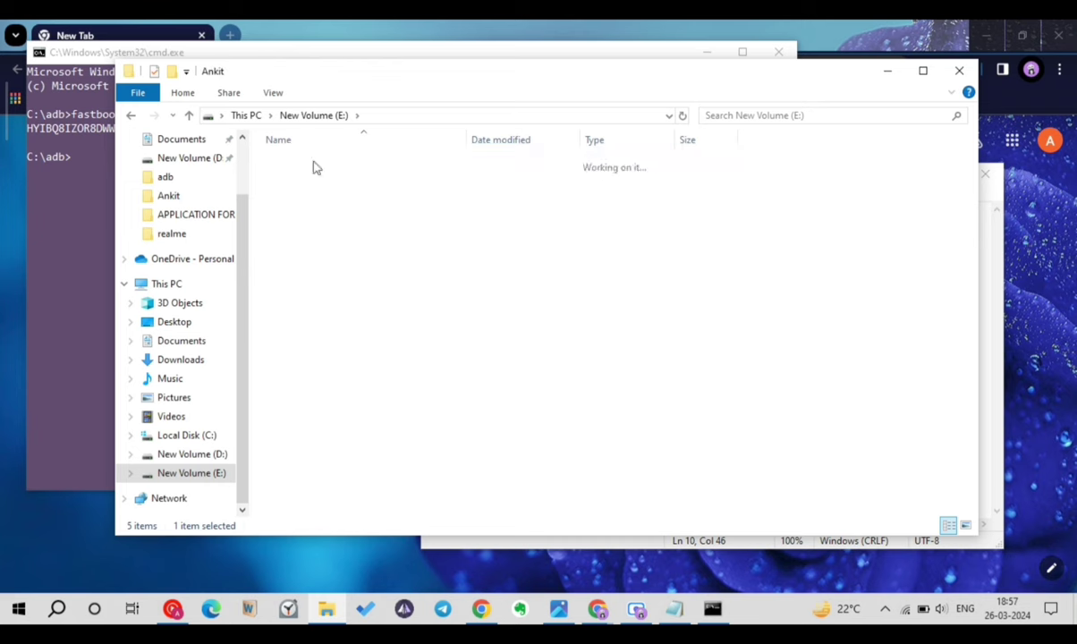
{"action": "double_click", "coordinate": [309, 229]}
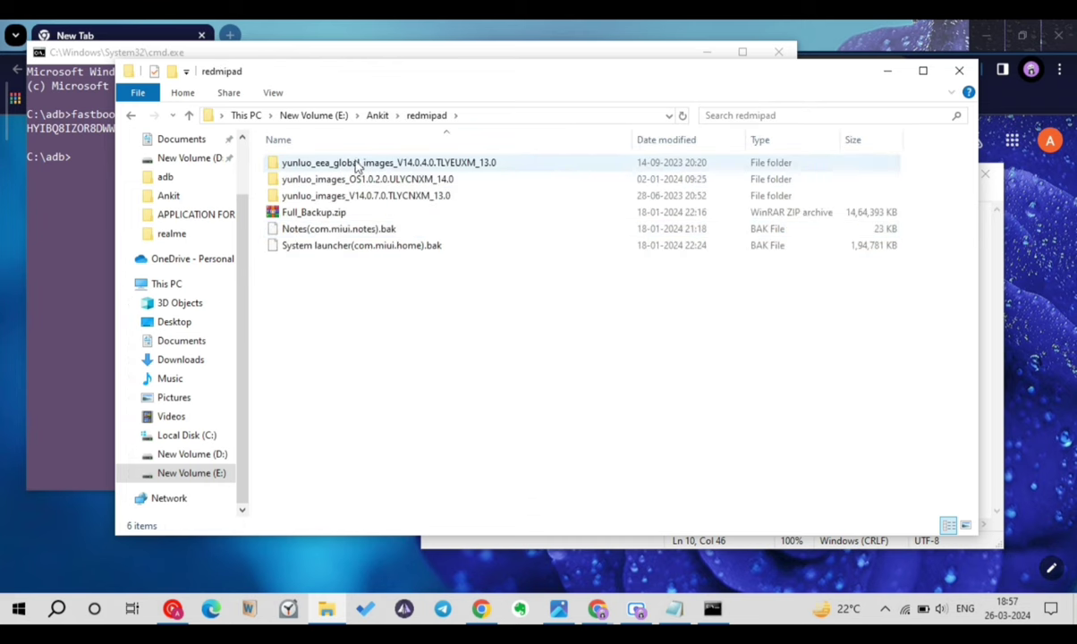
{"action": "double_click", "coordinate": [360, 195]}
{"action": "left_click", "coordinate": [348, 166]}
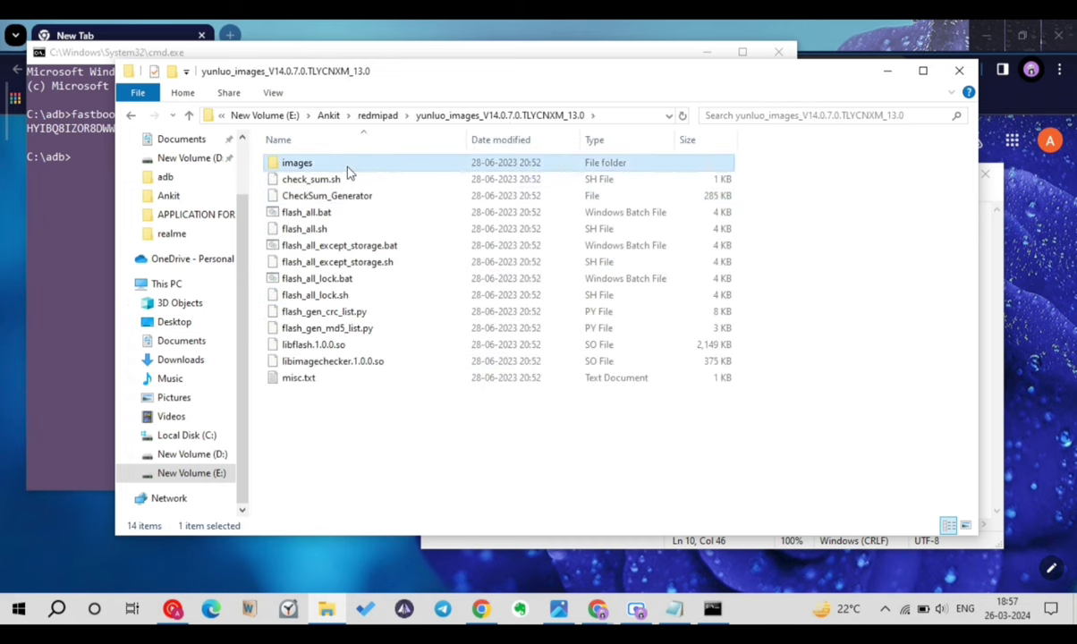
{"action": "double_click", "coordinate": [348, 169]}
Find and select vbmeta.img among the stock firmware images
{"action": "scroll", "coordinate": [349, 206], "scroll_direction": "down", "scroll_amount": 1}
{"action": "scroll", "coordinate": [353, 318], "scroll_direction": "down", "scroll_amount": 1}
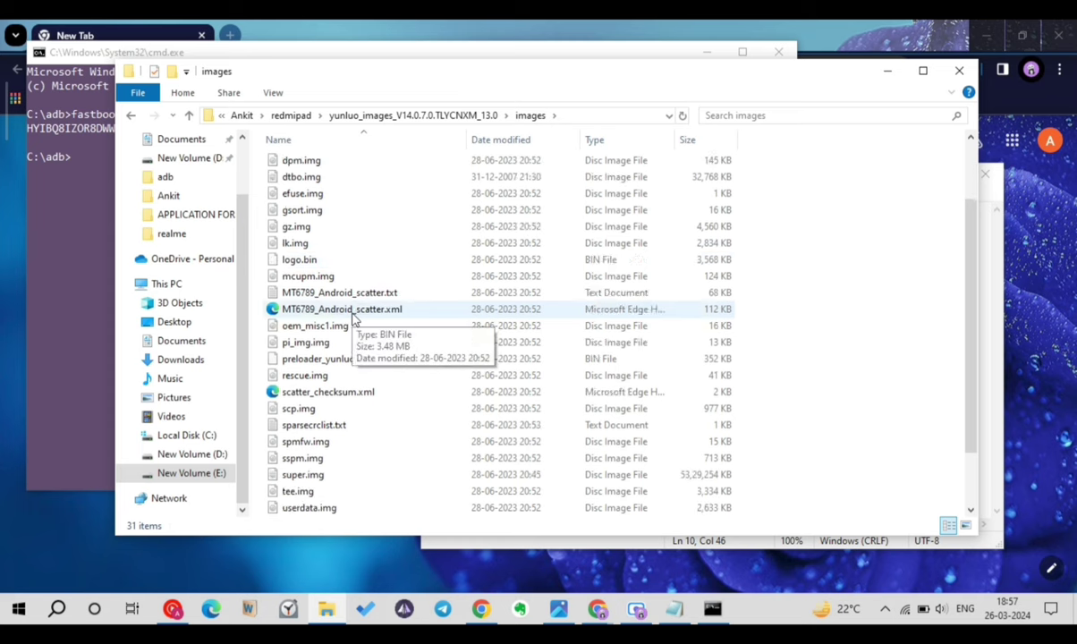
{"action": "scroll", "coordinate": [353, 317], "scroll_direction": "down", "scroll_amount": 1}
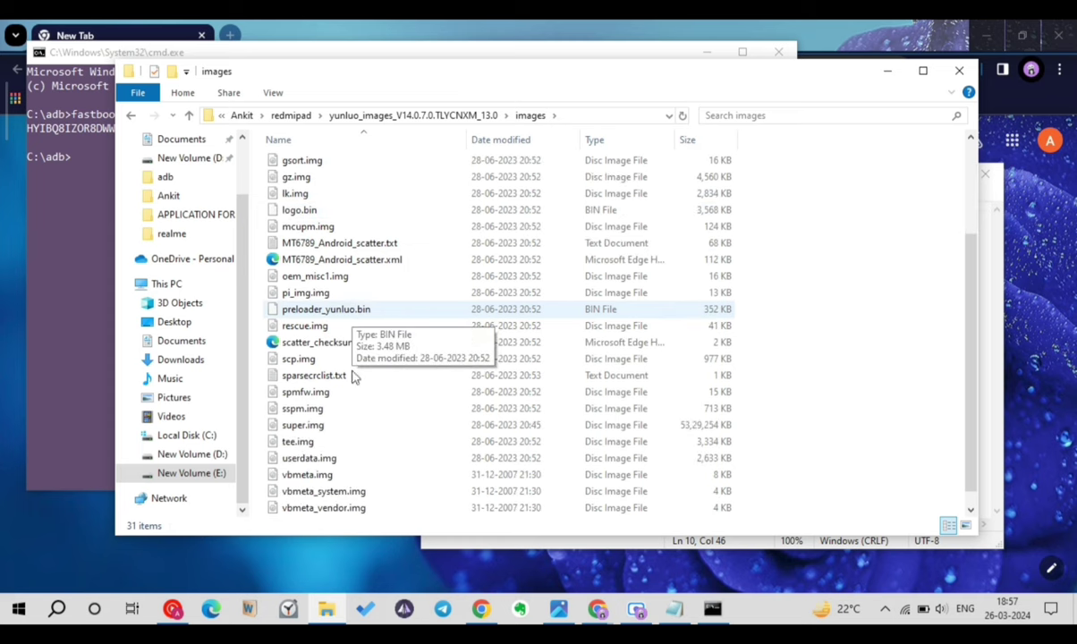
{"action": "left_click", "coordinate": [319, 477]}
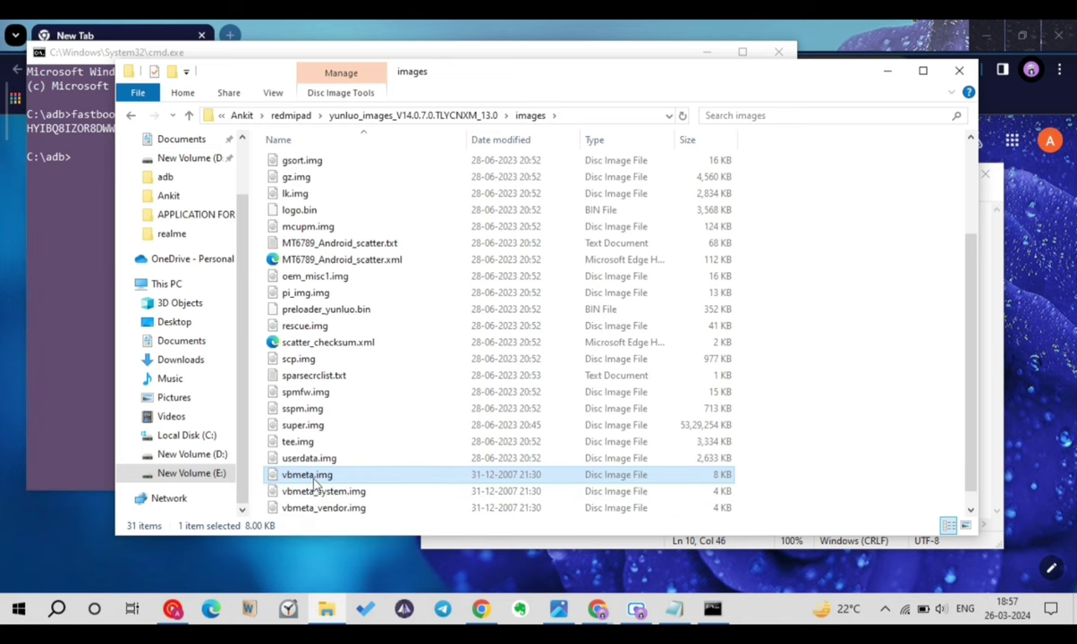
Return from the firmware images folder to the adb folder on Local Disk (C:)
{"action": "scroll", "coordinate": [300, 458], "scroll_direction": "up", "scroll_amount": 3}
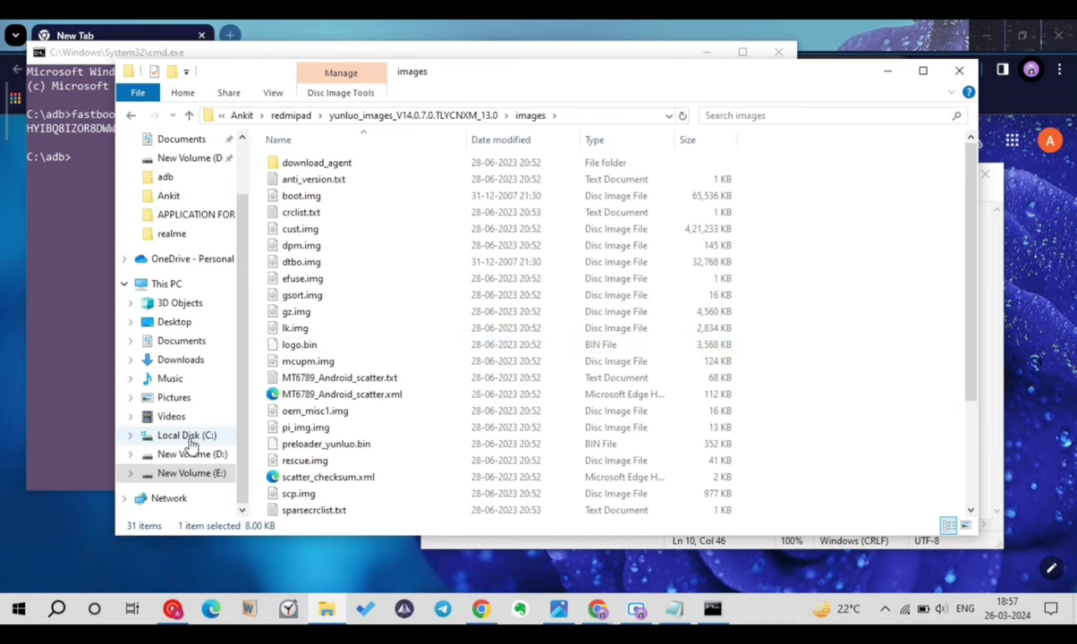
{"action": "left_click", "coordinate": [132, 119]}
{"action": "left_click", "coordinate": [132, 119]}
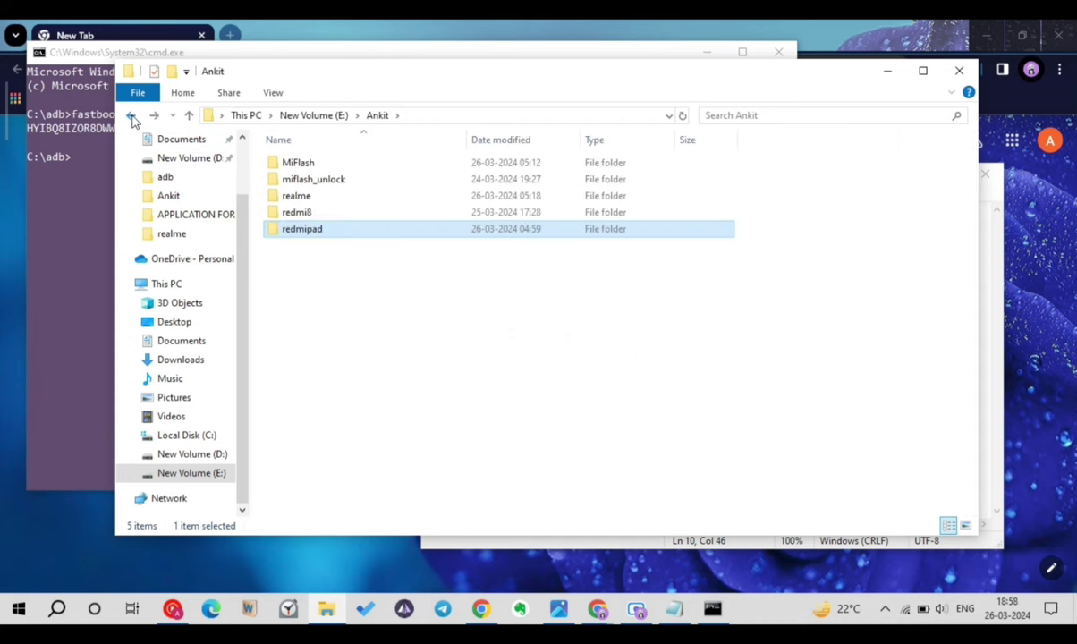
{"action": "left_click", "coordinate": [131, 119]}
{"action": "left_click", "coordinate": [131, 119]}
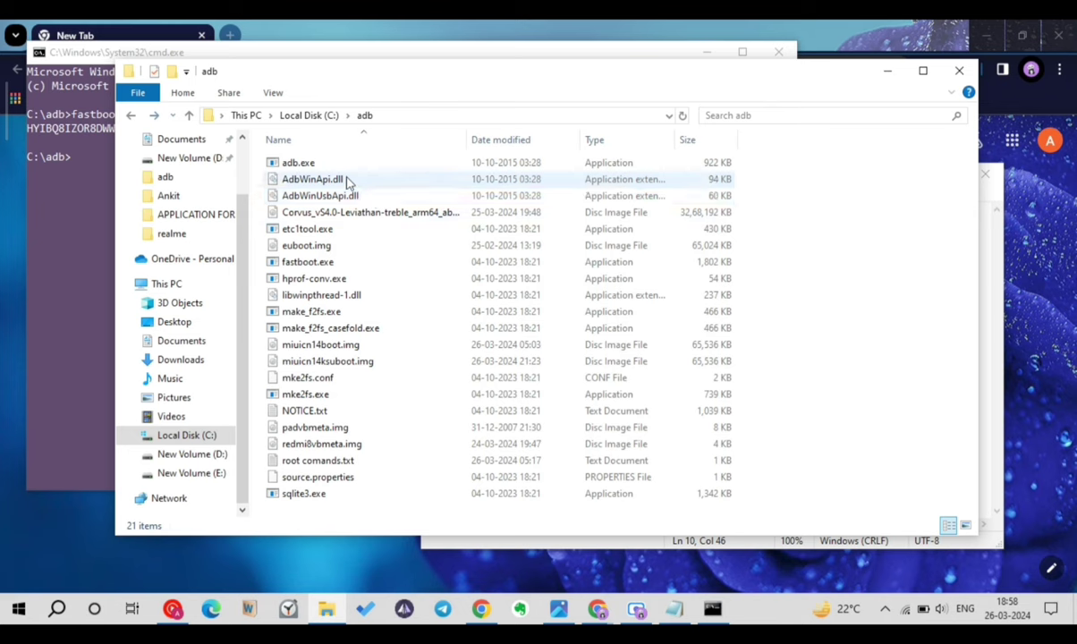
Check the files needed for flashing in the adb folder, padvbmeta.img and miuicn14ksuboot.img
{"action": "left_click", "coordinate": [315, 430]}
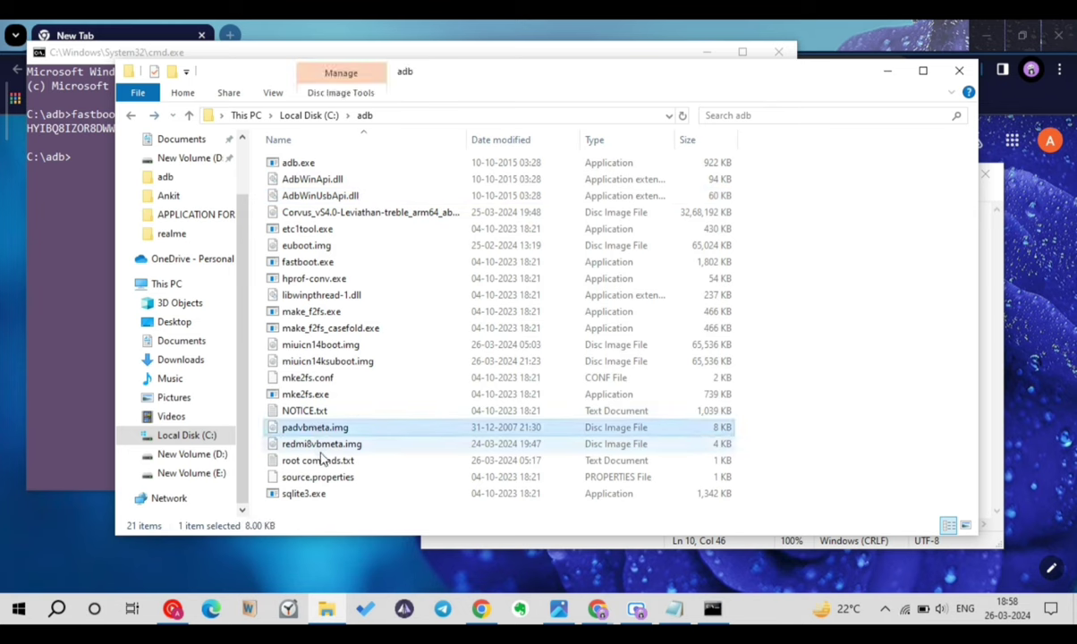
{"action": "left_click", "coordinate": [318, 444]}
{"action": "left_click", "coordinate": [302, 429]}
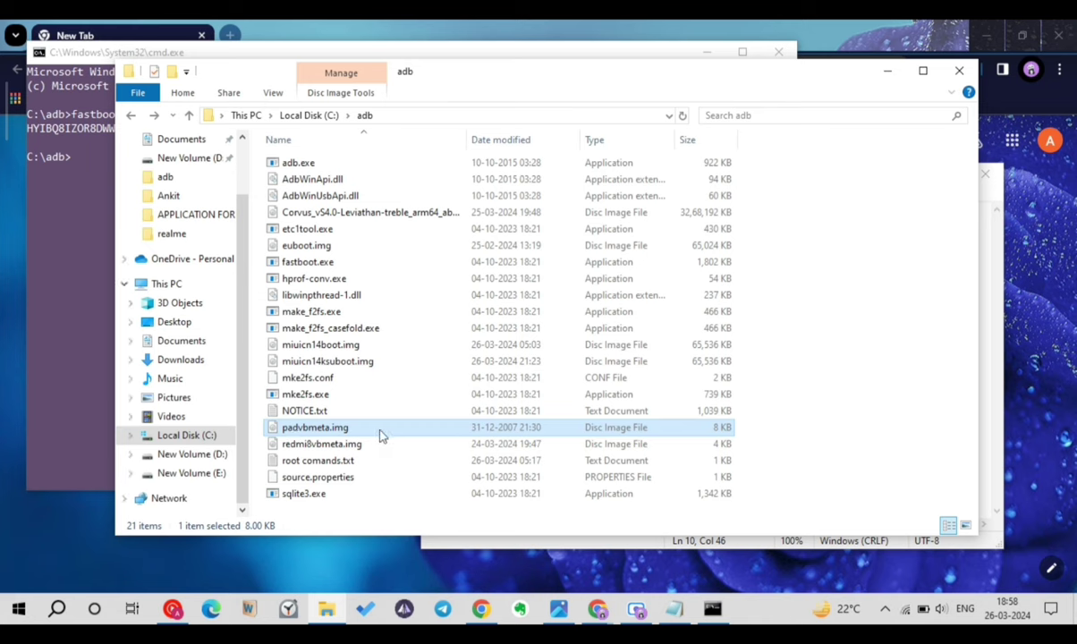
{"action": "left_click", "coordinate": [320, 362]}
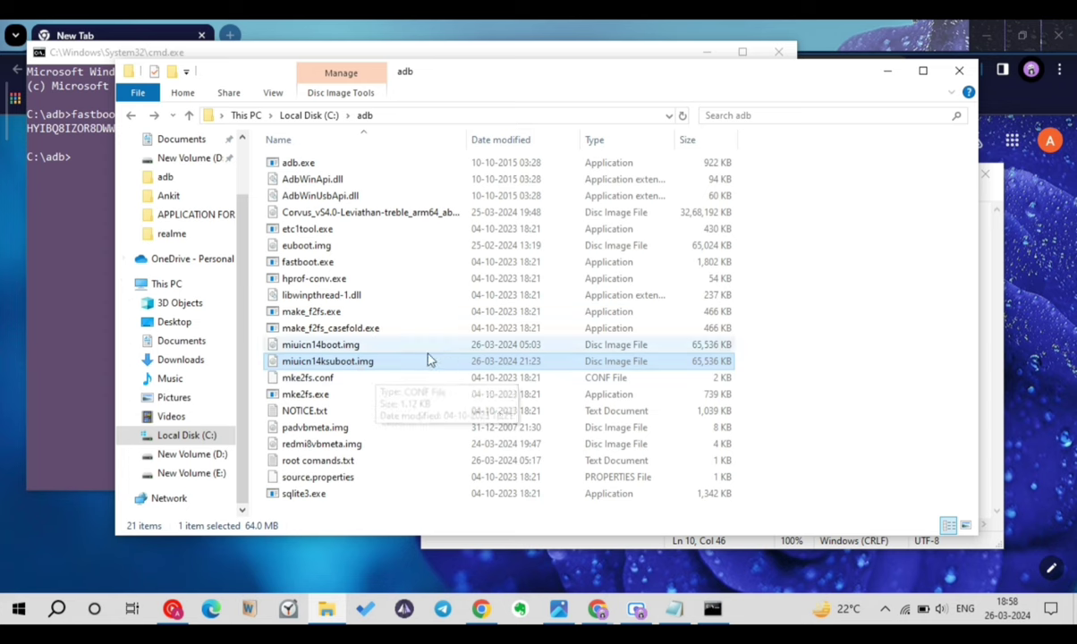
{"action": "left_click", "coordinate": [311, 444]}
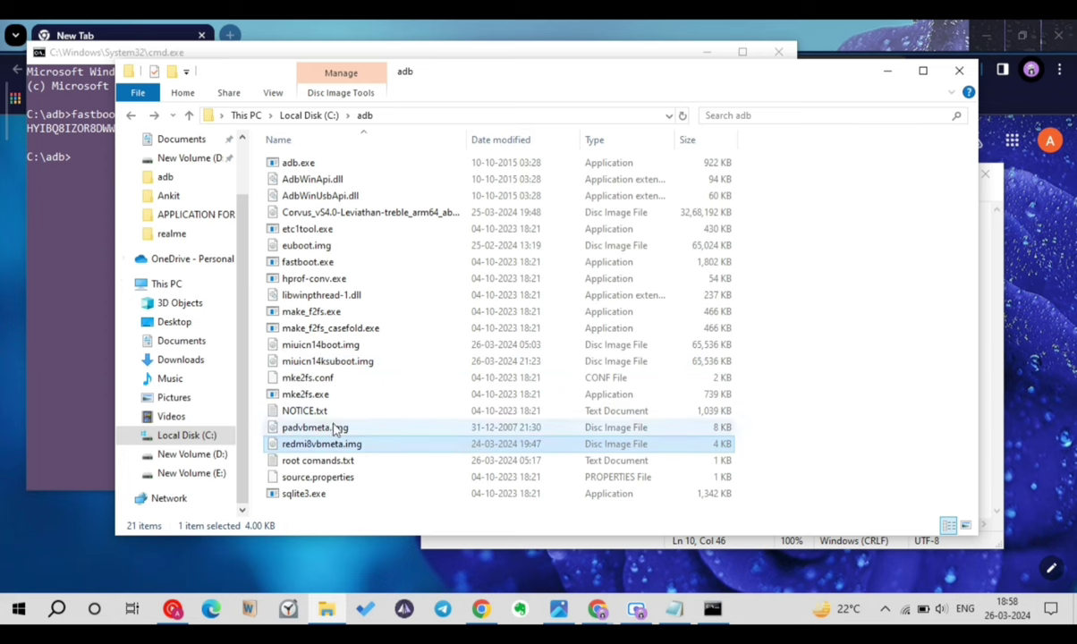
{"action": "left_click", "coordinate": [332, 361]}
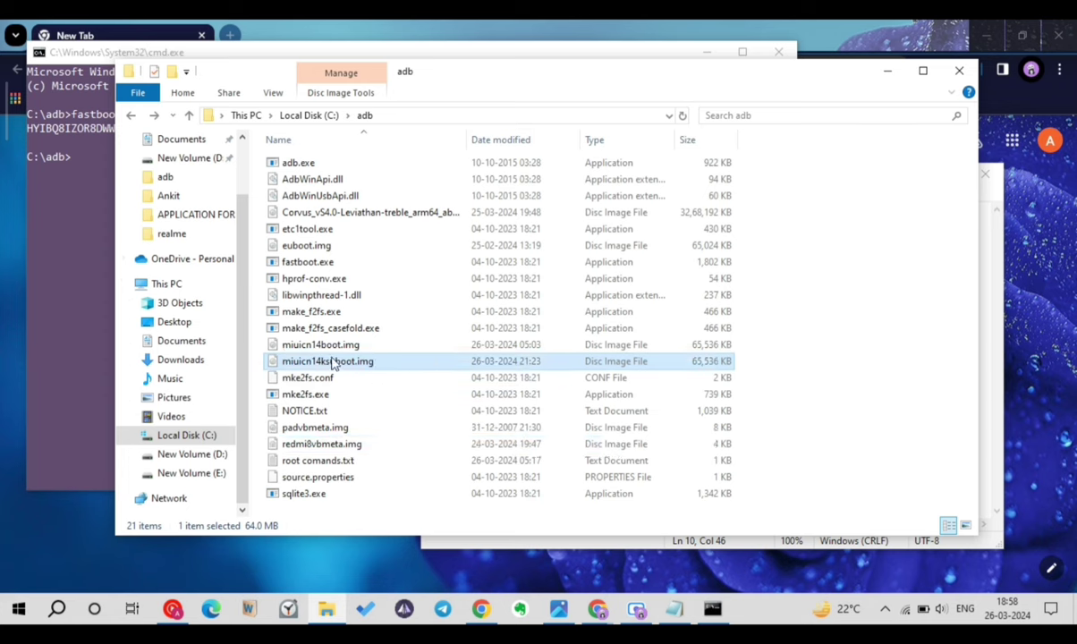
{"action": "left_click", "coordinate": [343, 428]}
{"action": "left_click", "coordinate": [349, 361]}
Copy the first vbmeta flashing command from root comands.txt into the Command Prompt
{"action": "left_click", "coordinate": [967, 315]}
{"action": "left_click_drag", "start_coordinate": [926, 209], "coordinate": [425, 206]}
{"action": "right_click", "coordinate": [441, 209]}
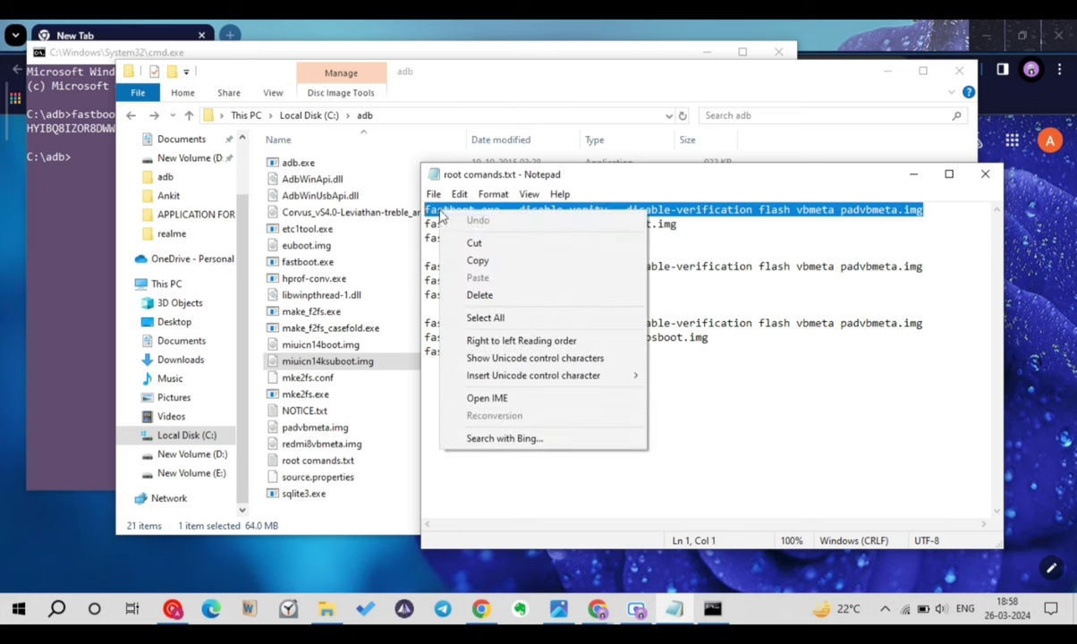
{"action": "left_click", "coordinate": [483, 258]}
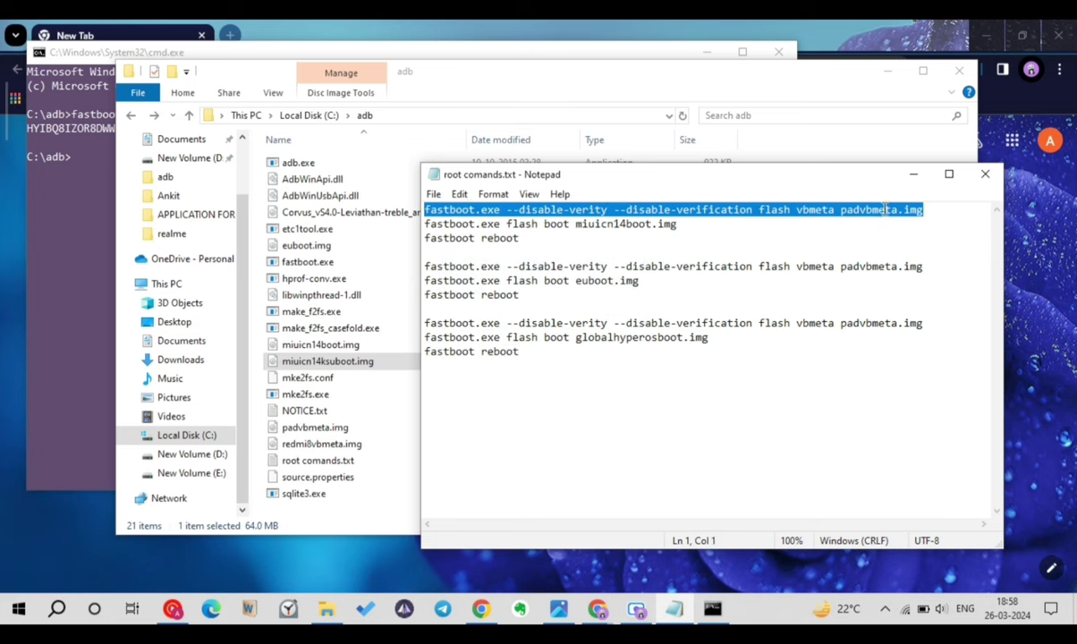
{"action": "left_click", "coordinate": [677, 223]}
{"action": "left_click", "coordinate": [62, 223]}
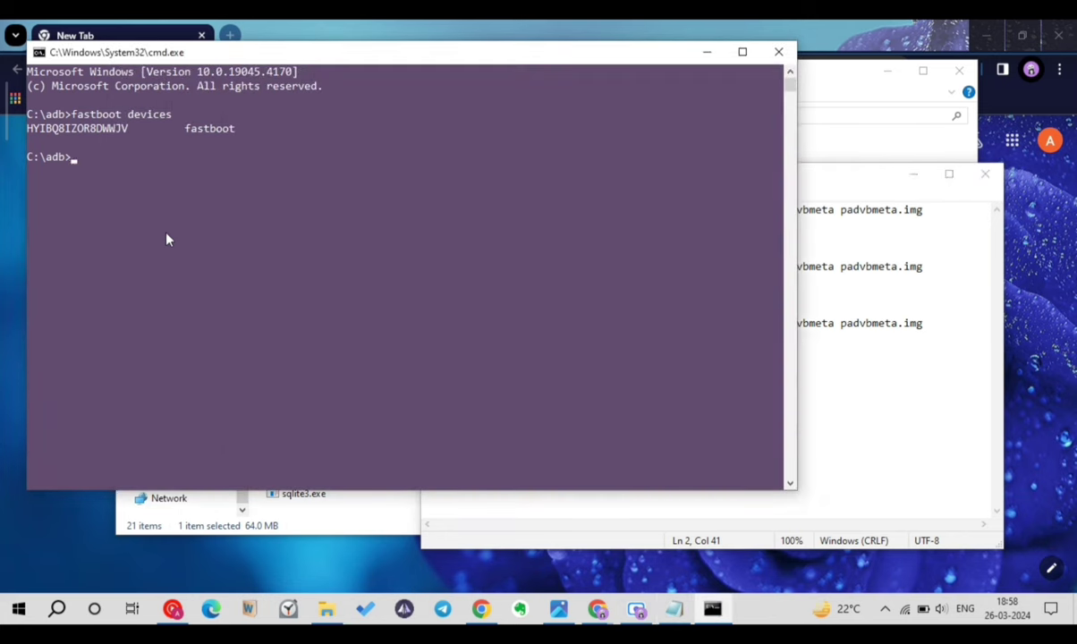
{"action": "right_click", "coordinate": [166, 239]}
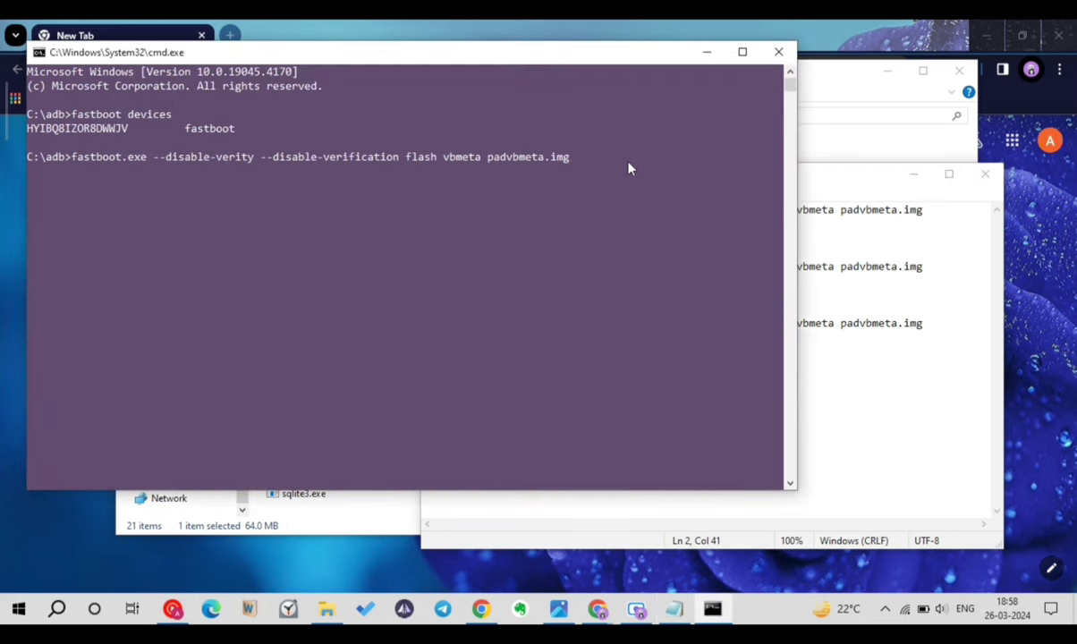
Replace the image name in the pasted command with the full path C:\adb\padvbmeta.img and run it to flash vbmeta
{"action": "key", "text": "BackSpace"}
{"action": "key", "text": "BackSpace"}
{"action": "key", "text": "BackSpace"}
{"action": "key", "text": "BackSpace"}
{"action": "key", "text": "BackSpace"}
{"action": "key", "text": "BackSpace"}
{"action": "key", "text": "BackSpace"}
{"action": "key", "text": "BackSpace"}
{"action": "key", "text": "BackSpace"}
{"action": "key", "text": "BackSpace"}
{"action": "key", "text": "BackSpace"}
{"action": "key", "text": "BackSpace"}
{"action": "key", "text": "BackSpace"}
{"action": "key", "text": "BackSpace"}
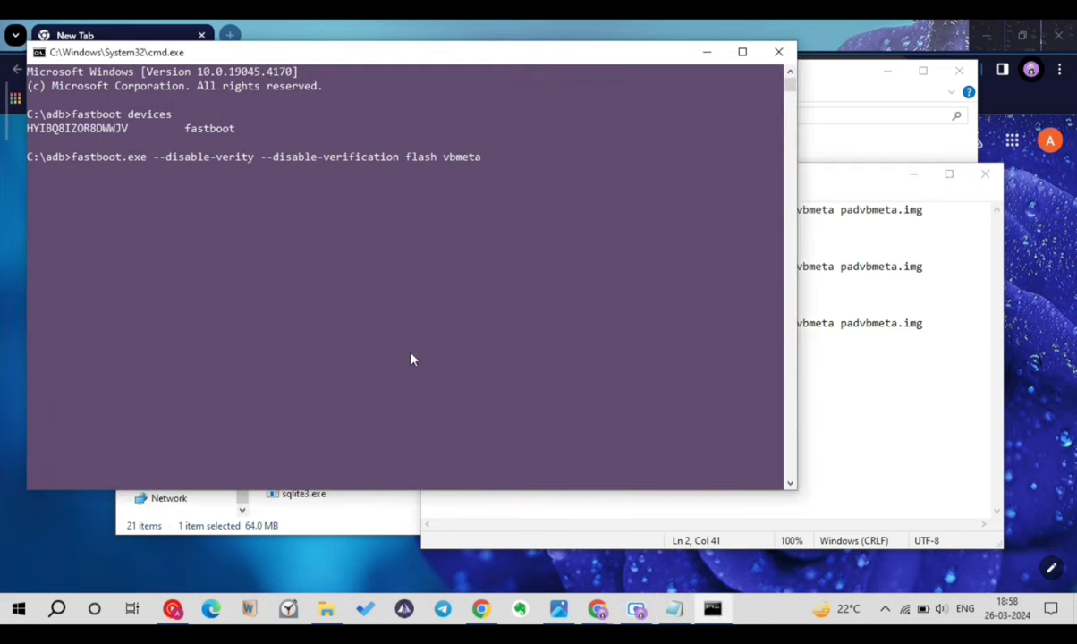
{"action": "left_click", "coordinate": [363, 505]}
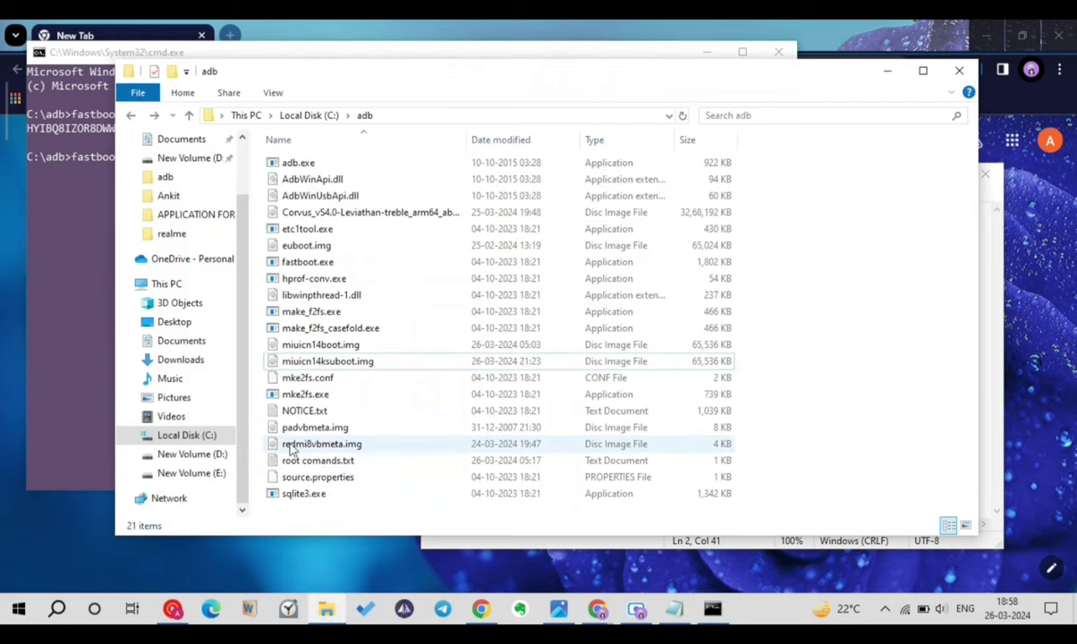
{"action": "left_click_drag", "start_coordinate": [384, 76], "coordinate": [484, 54]}
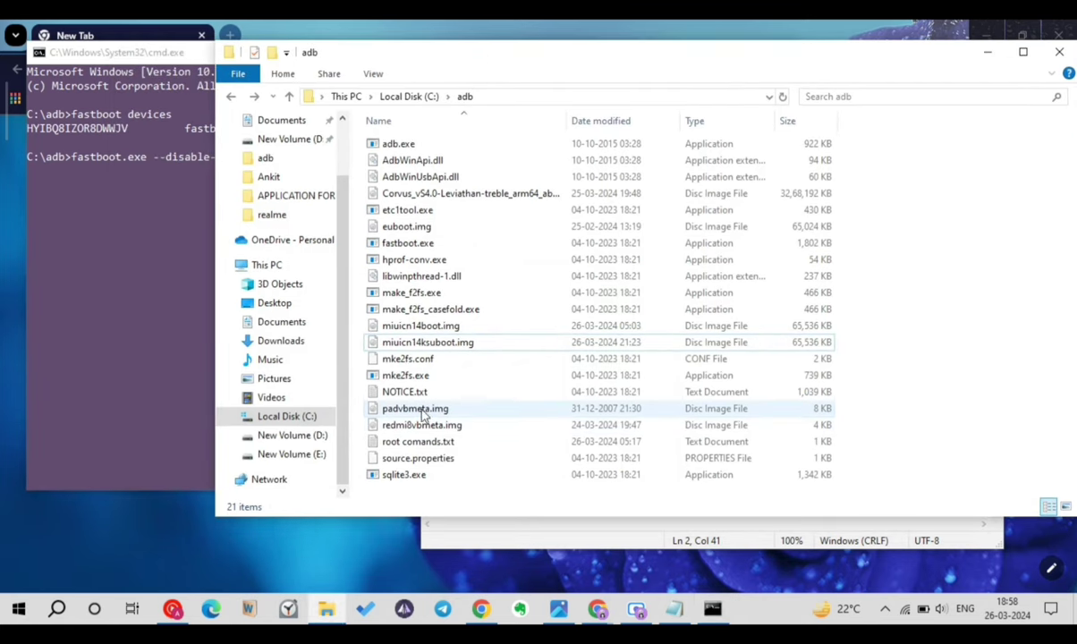
{"action": "left_click_drag", "start_coordinate": [424, 410], "coordinate": [169, 375]}
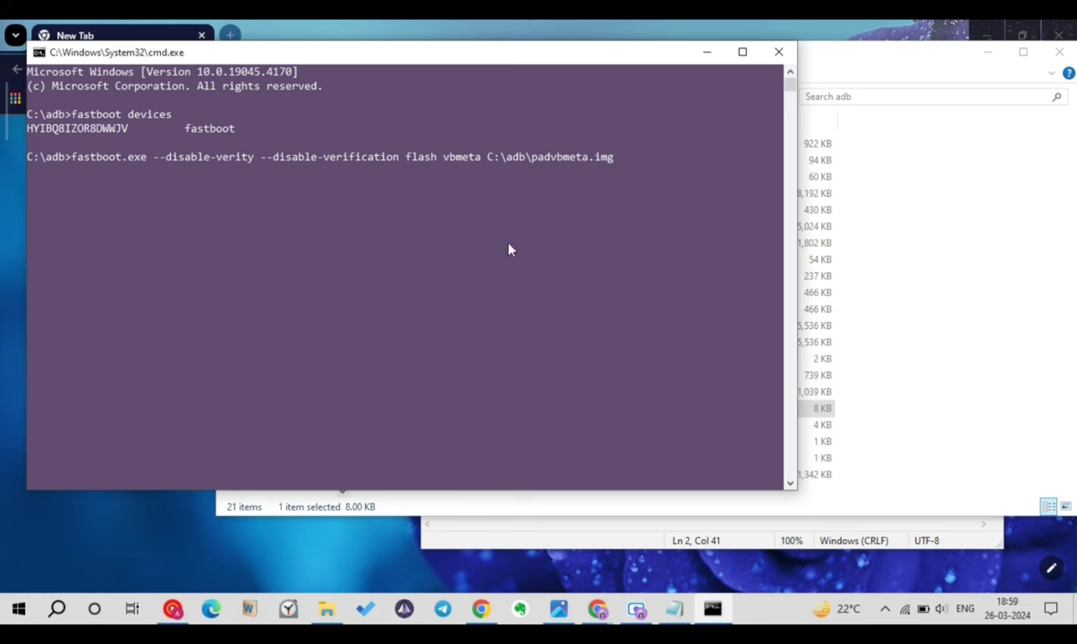
{"action": "key", "text": "Return"}
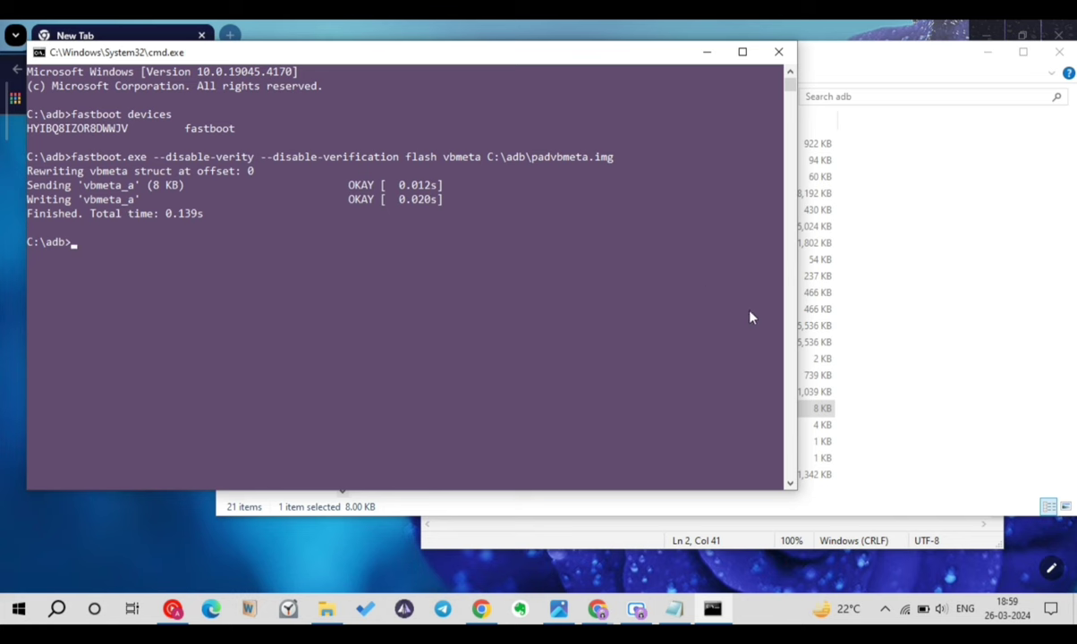
Change the first boot flashing command in root comands.txt to miuicn14ksuboot.img and check that file name in the adb folder
{"action": "left_click", "coordinate": [811, 536]}
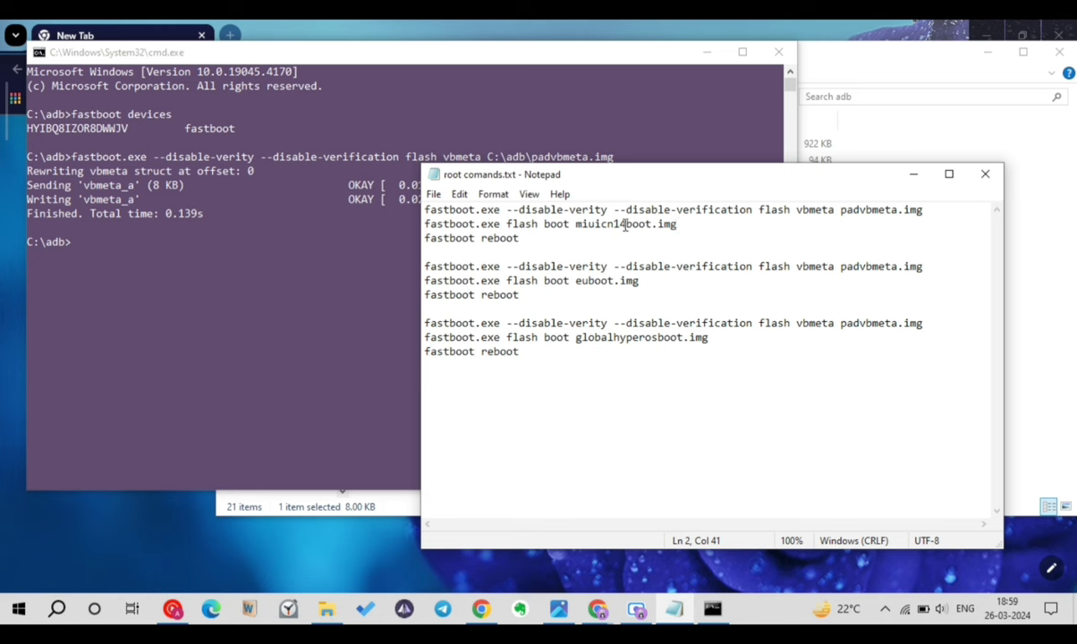
{"action": "type", "text": "ksu"}
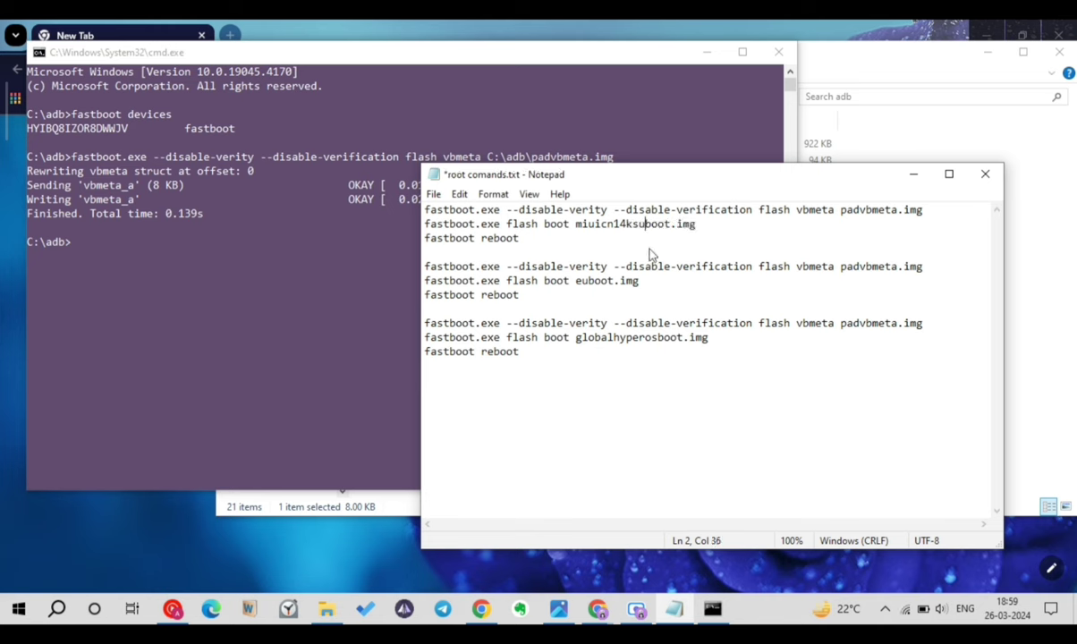
{"action": "left_click", "coordinate": [935, 126]}
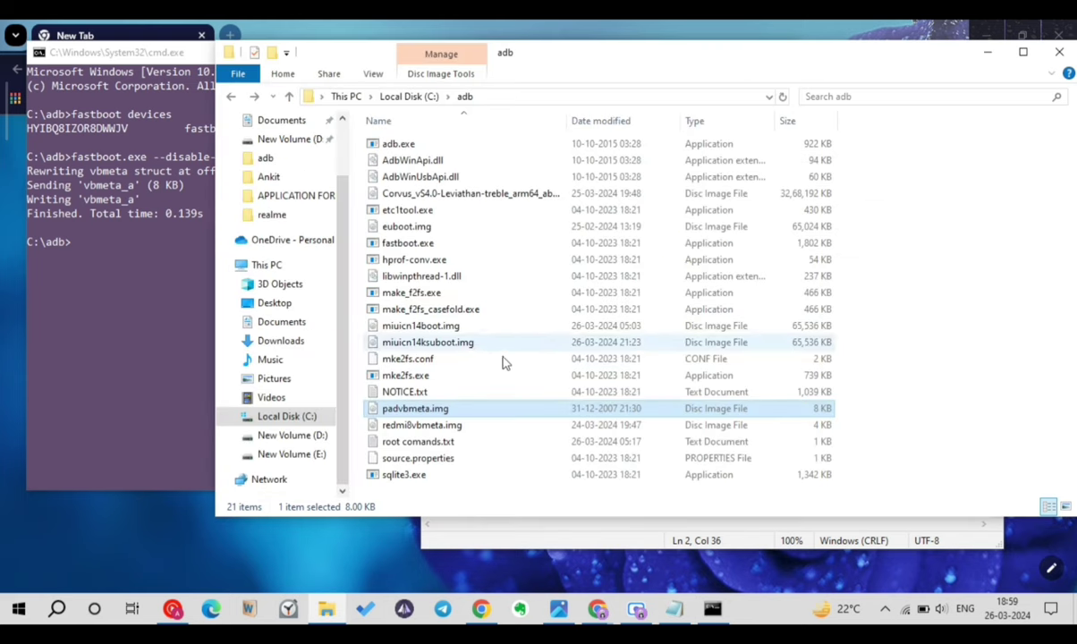
{"action": "left_click", "coordinate": [427, 343]}
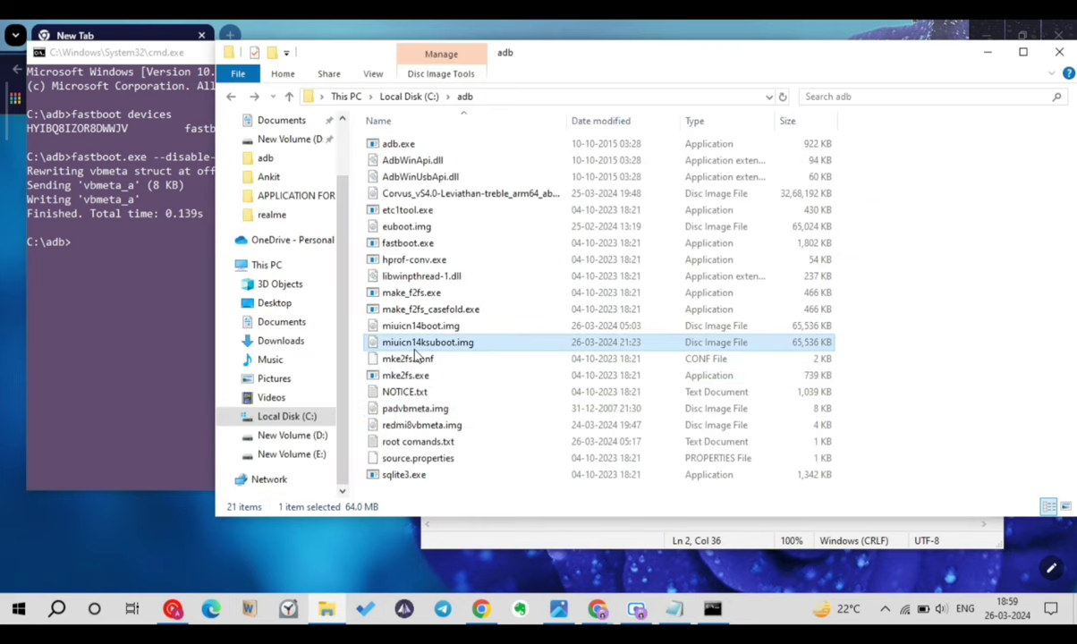
{"action": "left_click", "coordinate": [547, 532]}
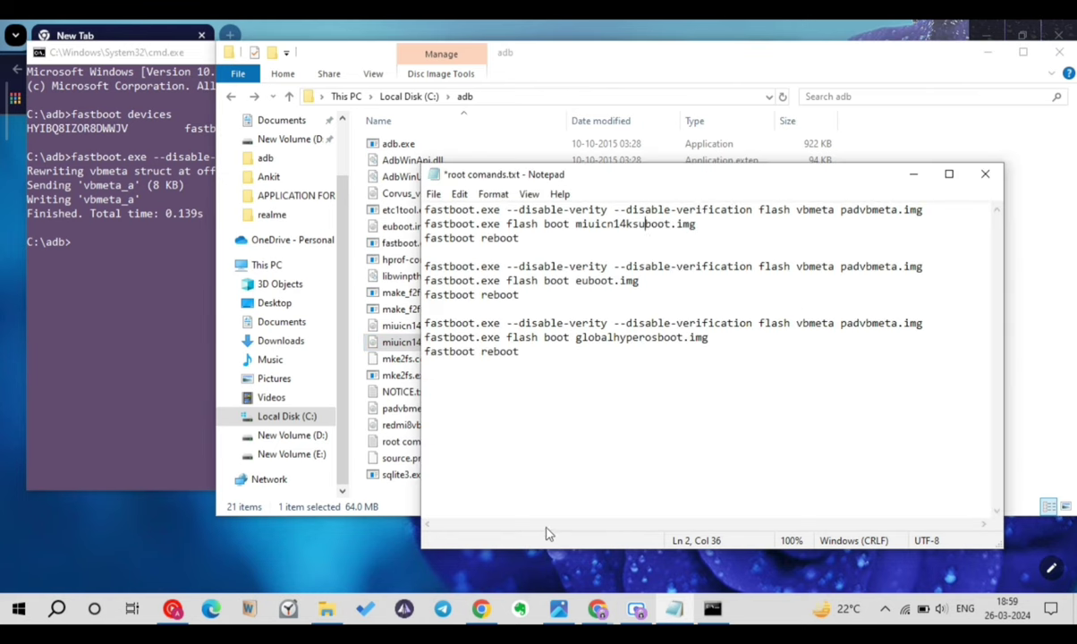
Copy the miuicn14ksuboot.img boot flashing command from root comands.txt into the Command Prompt
{"action": "left_click_drag", "start_coordinate": [722, 225], "coordinate": [426, 224]}
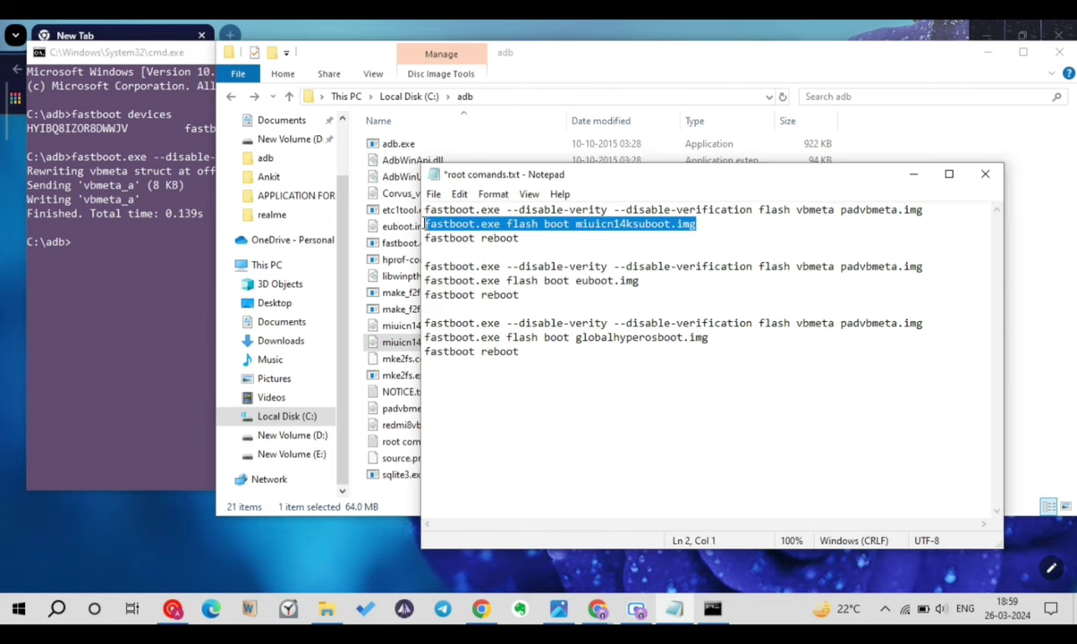
{"action": "right_click", "coordinate": [428, 225]}
{"action": "left_click", "coordinate": [462, 273]}
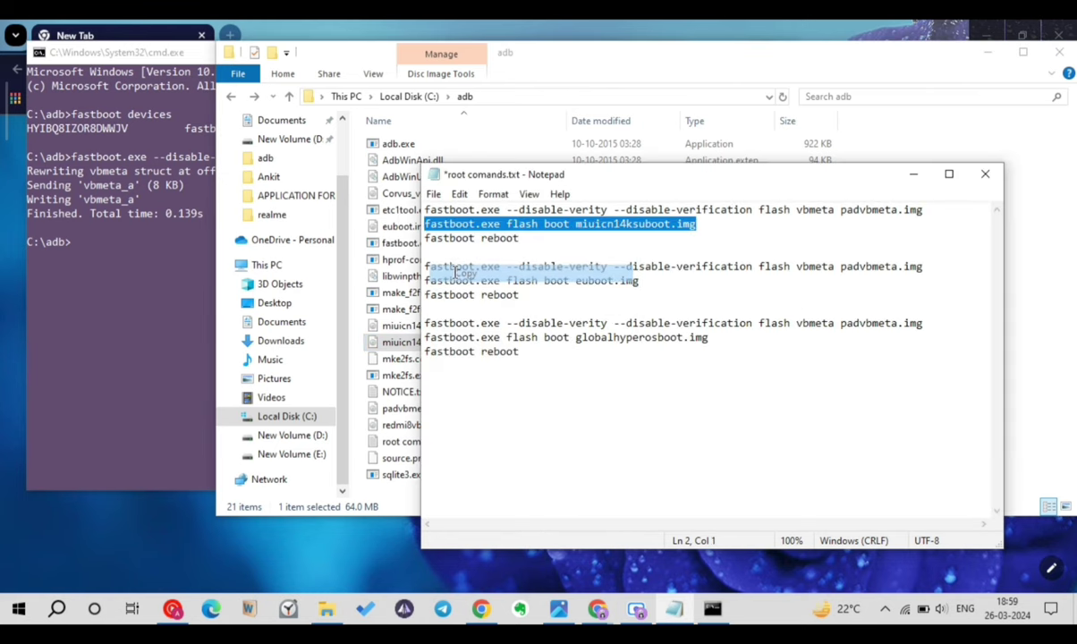
{"action": "left_click", "coordinate": [102, 317]}
{"action": "right_click", "coordinate": [102, 318]}
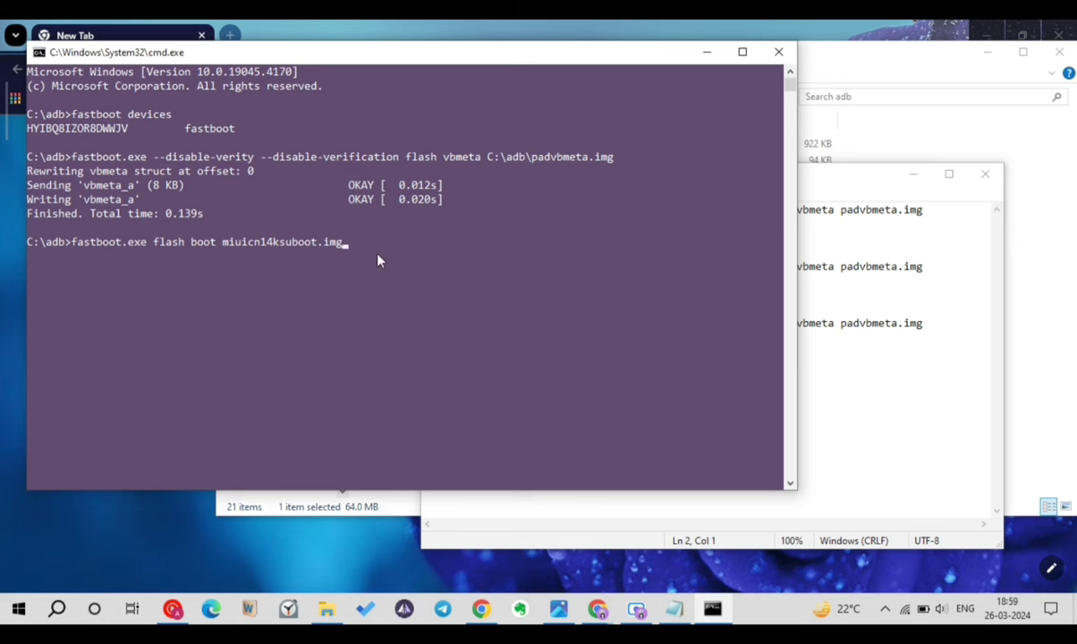
Replace the image name in the pasted command with the full path C:\adb\miuicn14ksuboot.img and run it to flash boot
{"action": "key", "text": "BackSpace"}
{"action": "key", "text": "BackSpace"}
{"action": "key", "text": "BackSpace"}
{"action": "key", "text": "BackSpace"}
{"action": "key", "text": "BackSpace"}
{"action": "key", "text": "BackSpace"}
{"action": "key", "text": "BackSpace"}
{"action": "key", "text": "BackSpace"}
{"action": "key", "text": "BackSpace"}
{"action": "key", "text": "BackSpace"}
{"action": "key", "text": "BackSpace"}
{"action": "key", "text": "BackSpace"}
{"action": "key", "text": "BackSpace"}
{"action": "key", "text": "BackSpace"}
{"action": "key", "text": "BackSpace"}
{"action": "key", "text": "BackSpace"}
{"action": "key", "text": "BackSpace"}
{"action": "key", "text": "BackSpace"}
{"action": "left_click", "coordinate": [385, 502]}
{"action": "left_click_drag", "start_coordinate": [426, 340], "coordinate": [105, 334]}
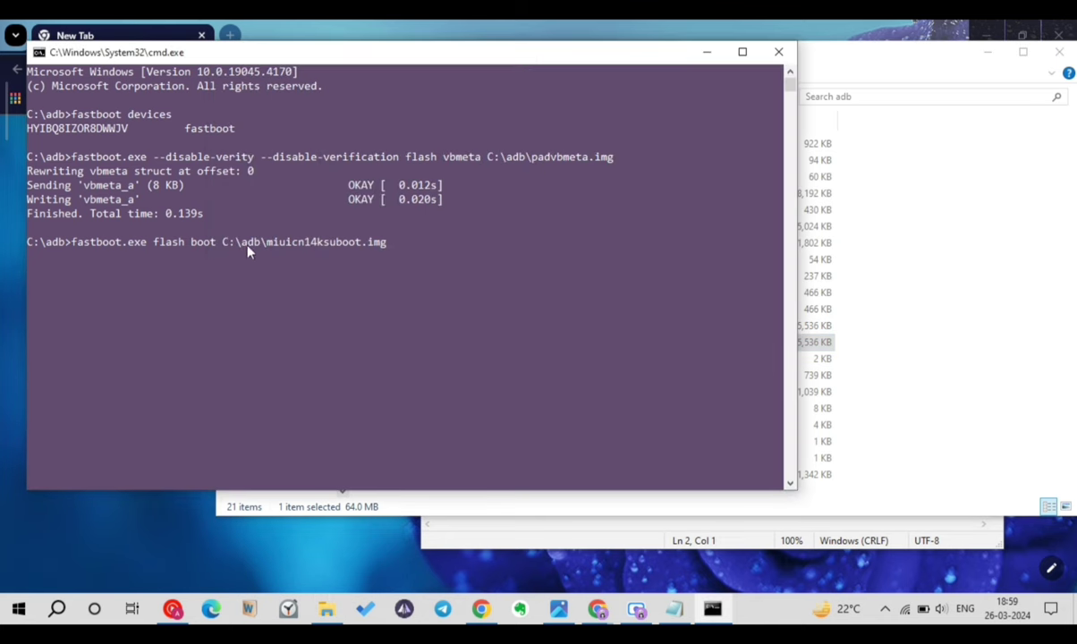
{"action": "key", "text": "Return"}
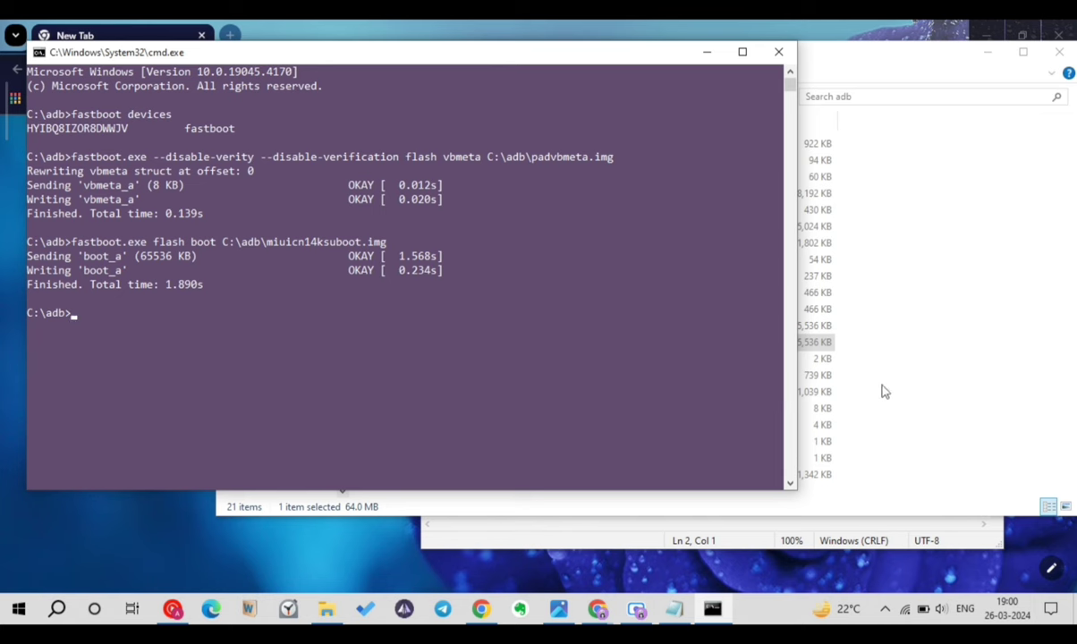
Look up the reboot command in root comands.txt and run fastboot reboot in the Command Prompt
{"action": "left_click", "coordinate": [698, 533]}
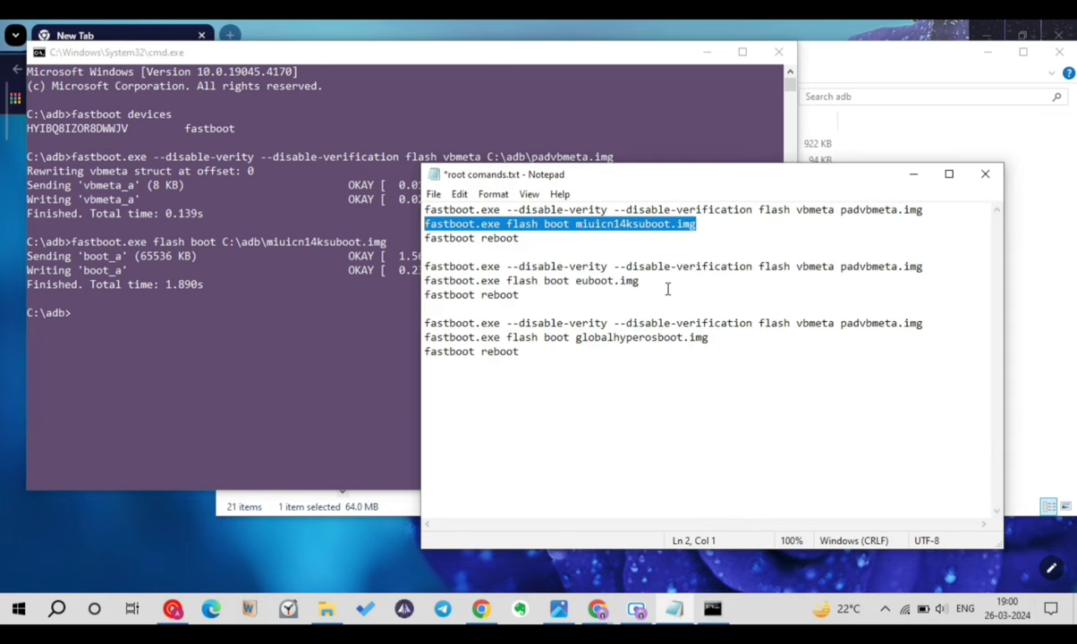
{"action": "left_click_drag", "start_coordinate": [528, 242], "coordinate": [460, 257]}
{"action": "left_click", "coordinate": [221, 404]}
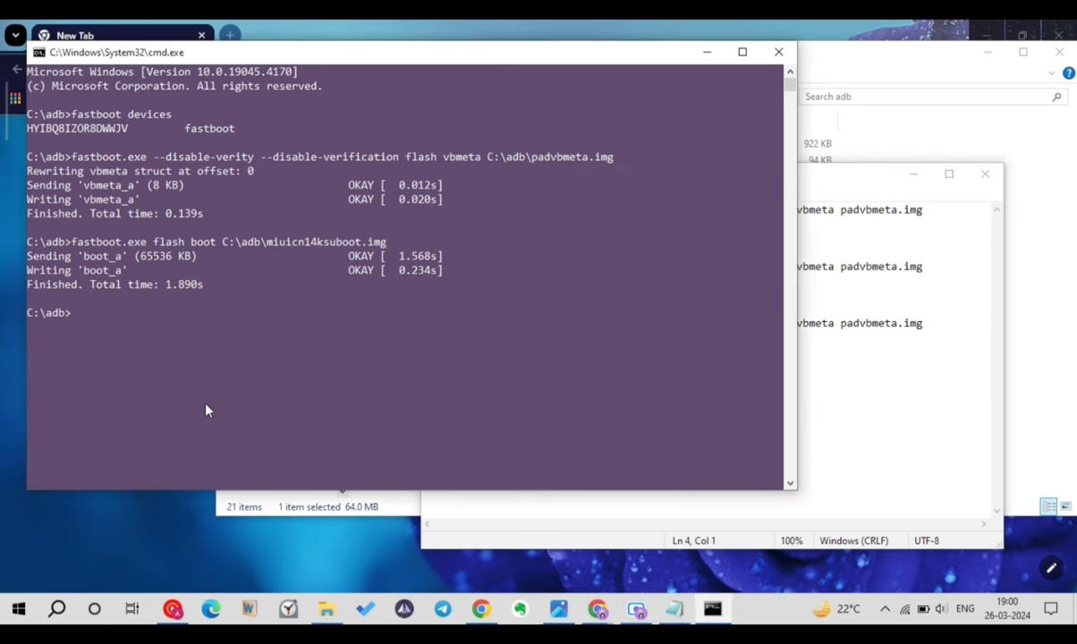
{"action": "type", "text": "fastboot reboot"}
{"action": "key", "text": "Return"}
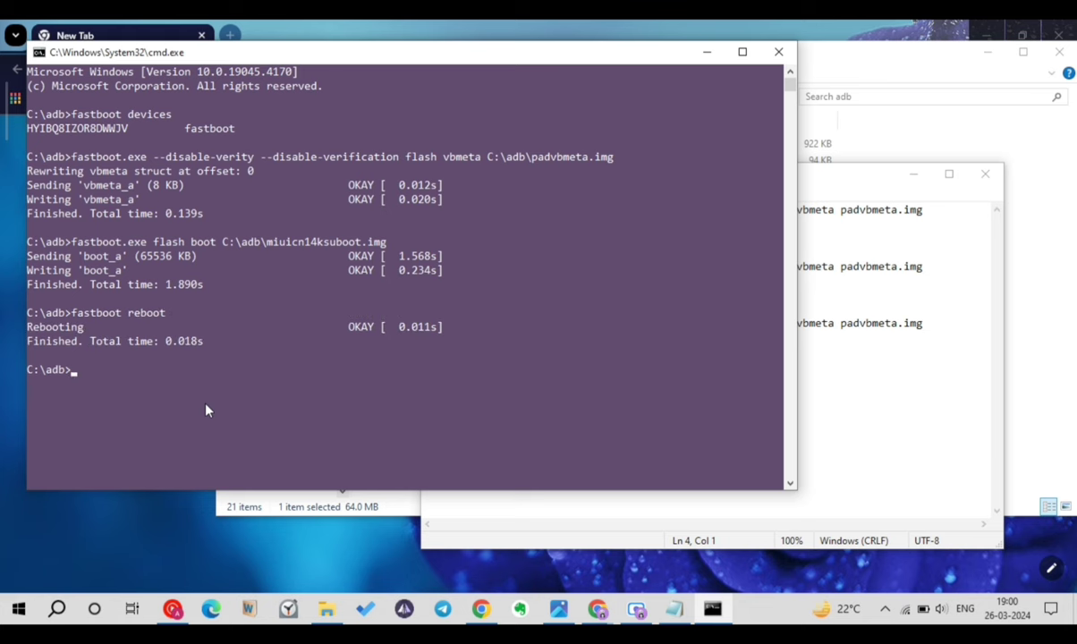
{"action": "left_click", "coordinate": [892, 391]}
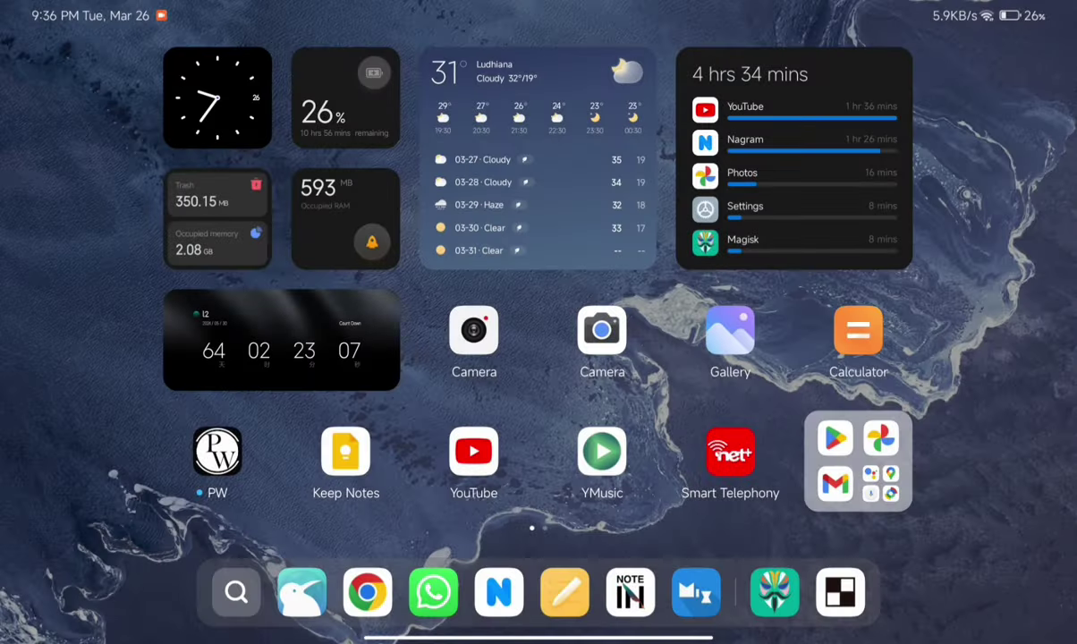
Open Magisk on the tablet, check its installation status, and return to the home screen
{"action": "left_click_drag", "start_coordinate": [716, 402], "coordinate": [268, 402]}
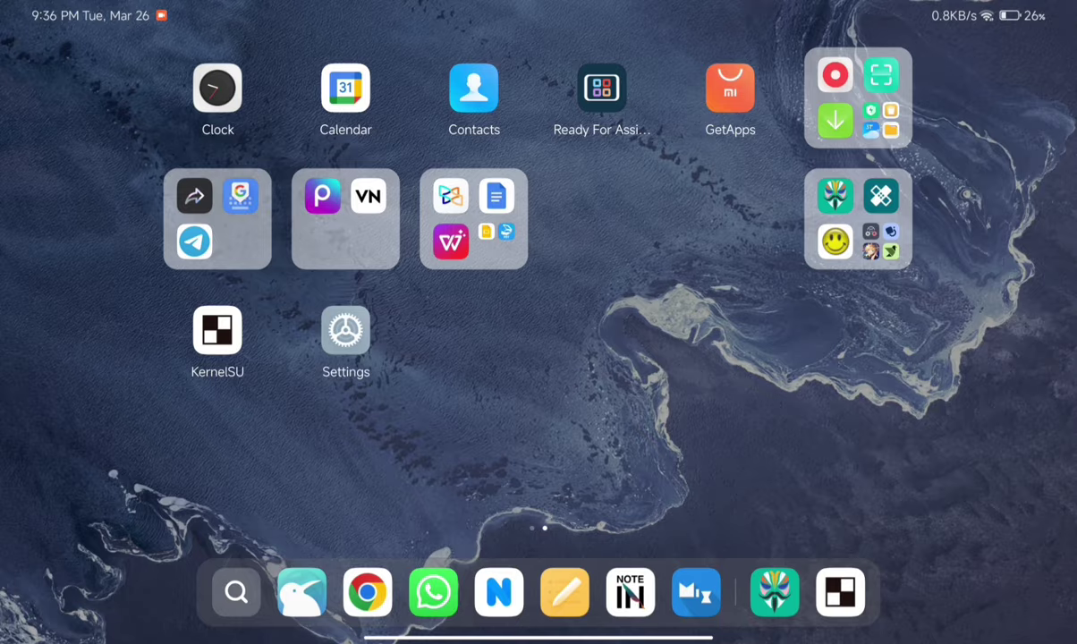
{"action": "left_click", "coordinate": [775, 591]}
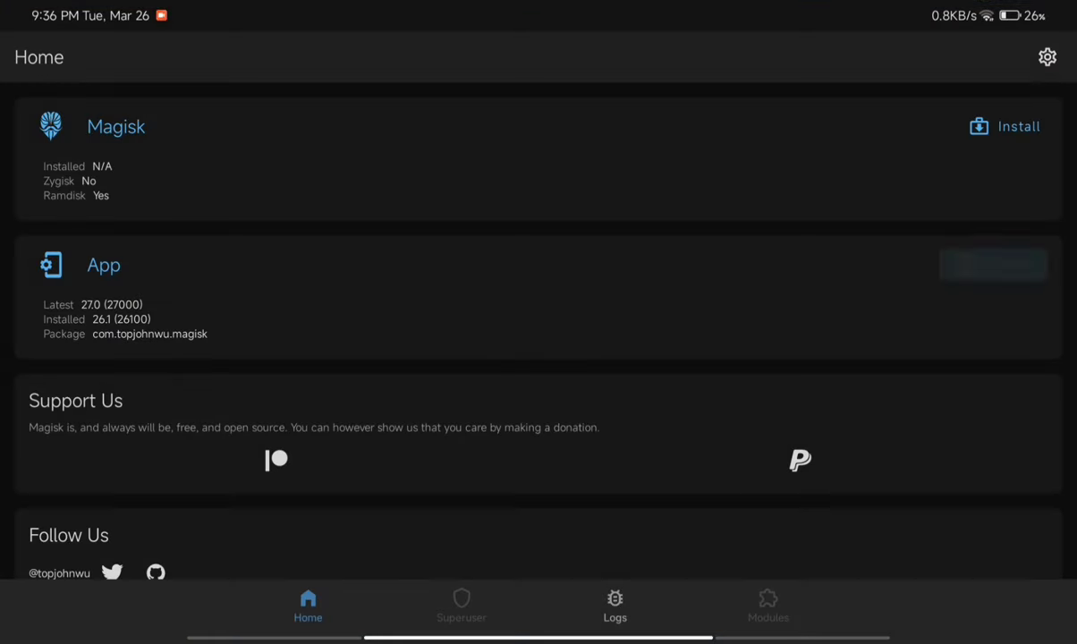
{"action": "left_click_drag", "start_coordinate": [162, 347], "coordinate": [144, 307]}
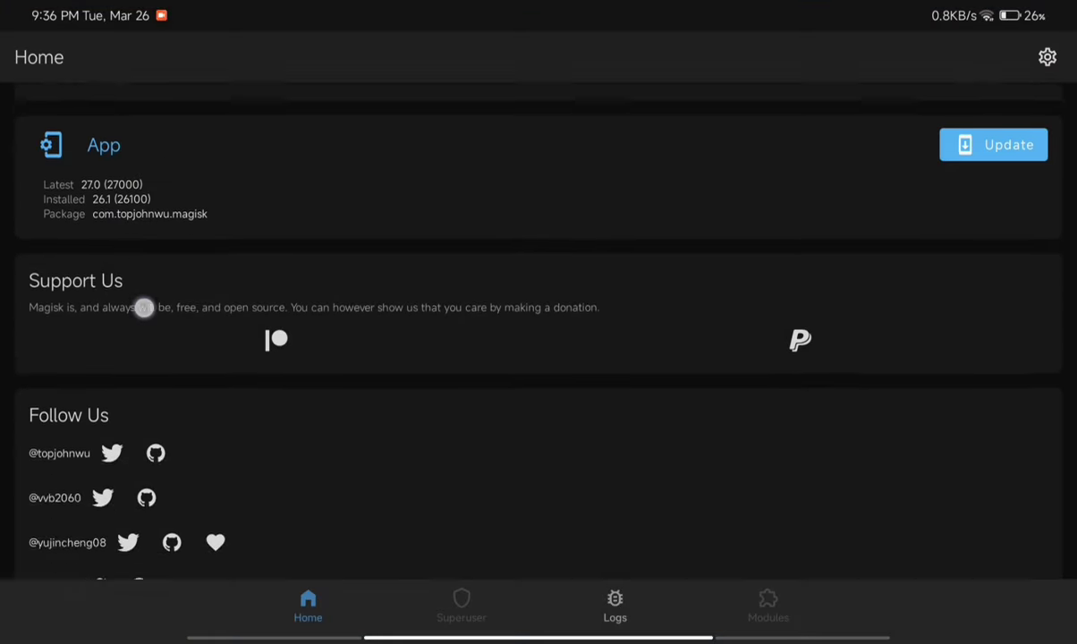
{"action": "left_click_drag", "start_coordinate": [62, 59], "coordinate": [63, 178]}
{"action": "left_click_drag", "start_coordinate": [536, 637], "coordinate": [471, 517]}
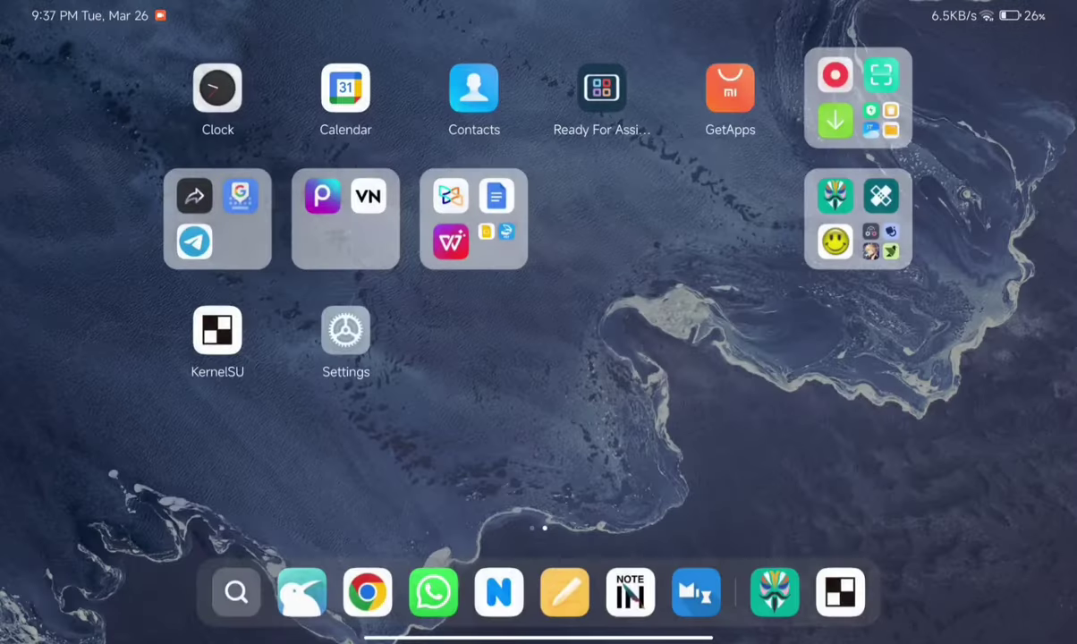
Open KernelSU and check its working status and the list of apps under SuperUser
{"action": "left_click", "coordinate": [213, 327]}
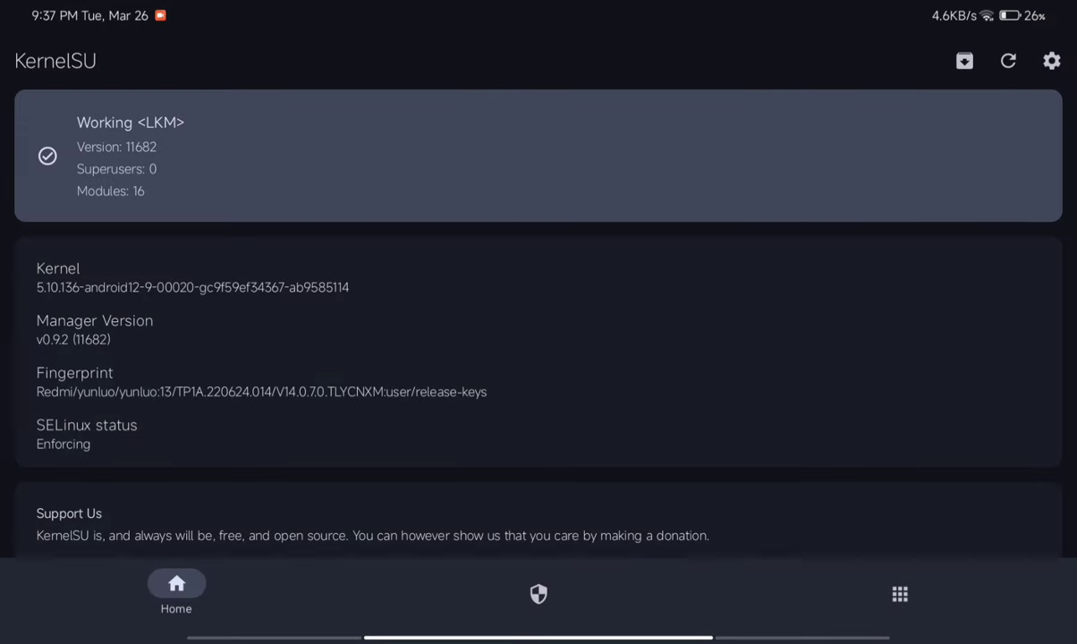
{"action": "left_click_drag", "start_coordinate": [56, 243], "coordinate": [56, 275]}
{"action": "left_click", "coordinate": [118, 178]}
{"action": "left_click_drag", "start_coordinate": [290, 473], "coordinate": [521, 588]}
{"action": "left_click", "coordinate": [535, 590]}
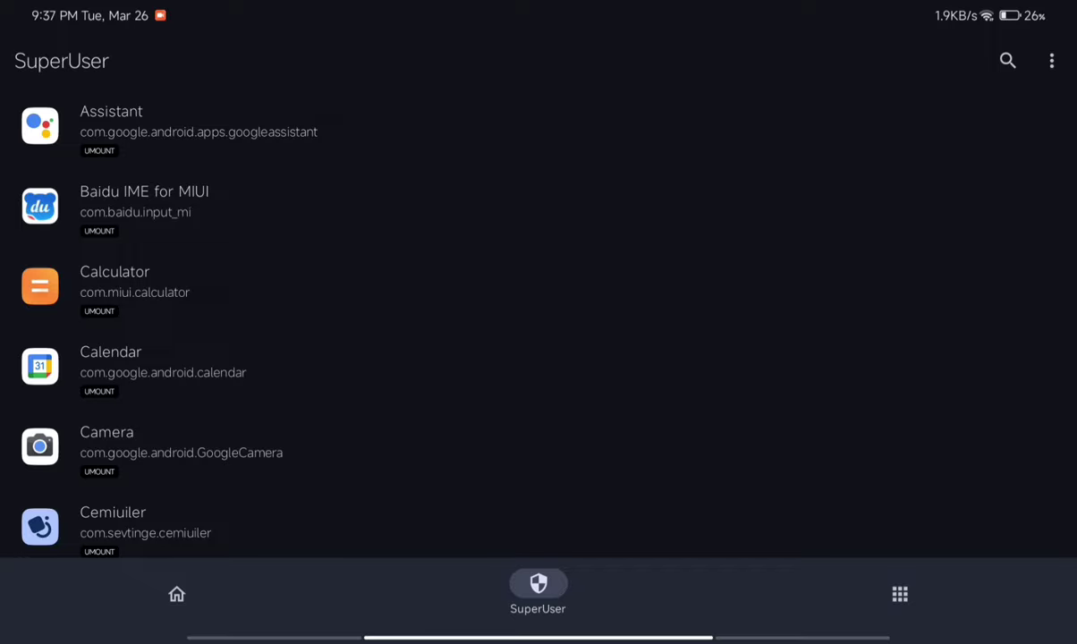
{"action": "scroll", "coordinate": [536, 313], "scroll_direction": "down", "scroll_amount": 10}
{"action": "scroll", "coordinate": [537, 313], "scroll_direction": "up", "scroll_amount": 10}
Browse the installed modules in KernelSU and return to the home screen
{"action": "left_click", "coordinate": [899, 594]}
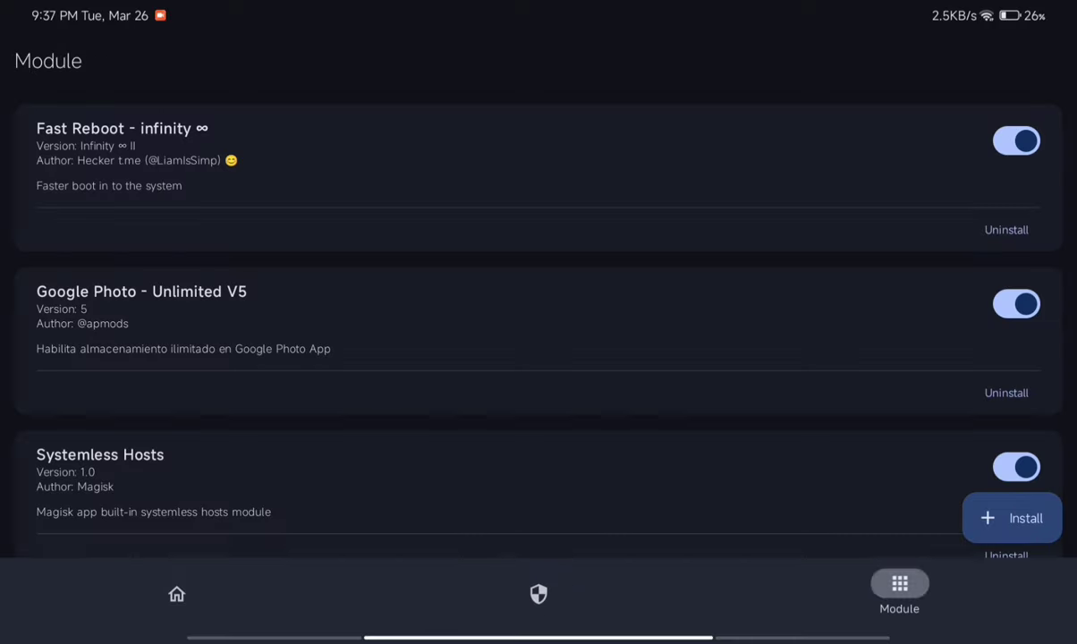
{"action": "scroll", "coordinate": [537, 322], "scroll_direction": "down", "scroll_amount": 10}
{"action": "scroll", "coordinate": [537, 322], "scroll_direction": "up", "scroll_amount": 10}
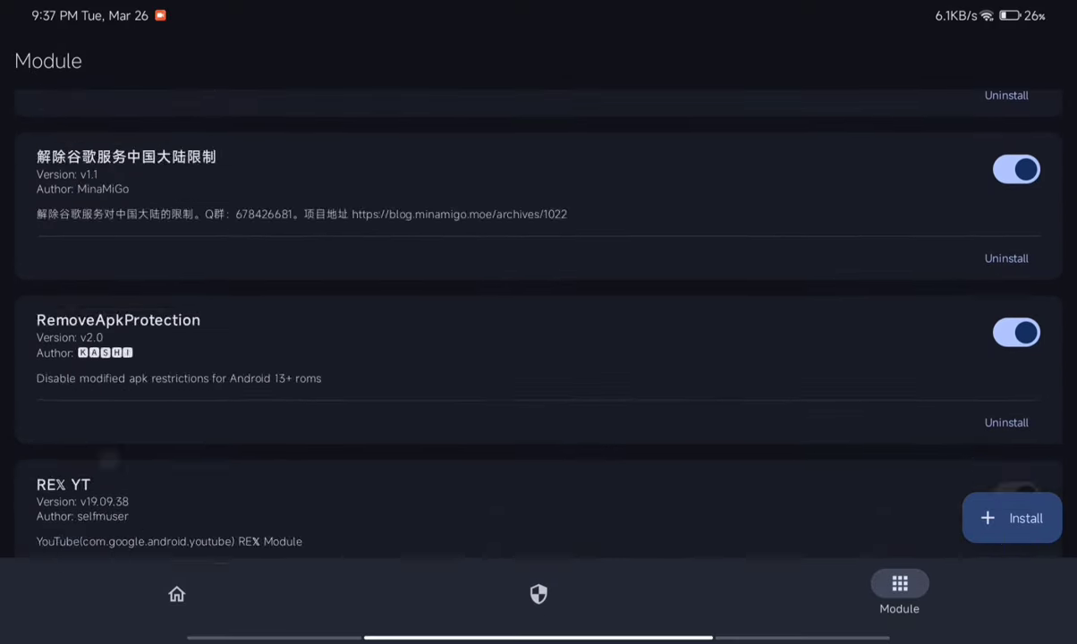
{"action": "left_click_drag", "start_coordinate": [537, 638], "coordinate": [537, 402]}
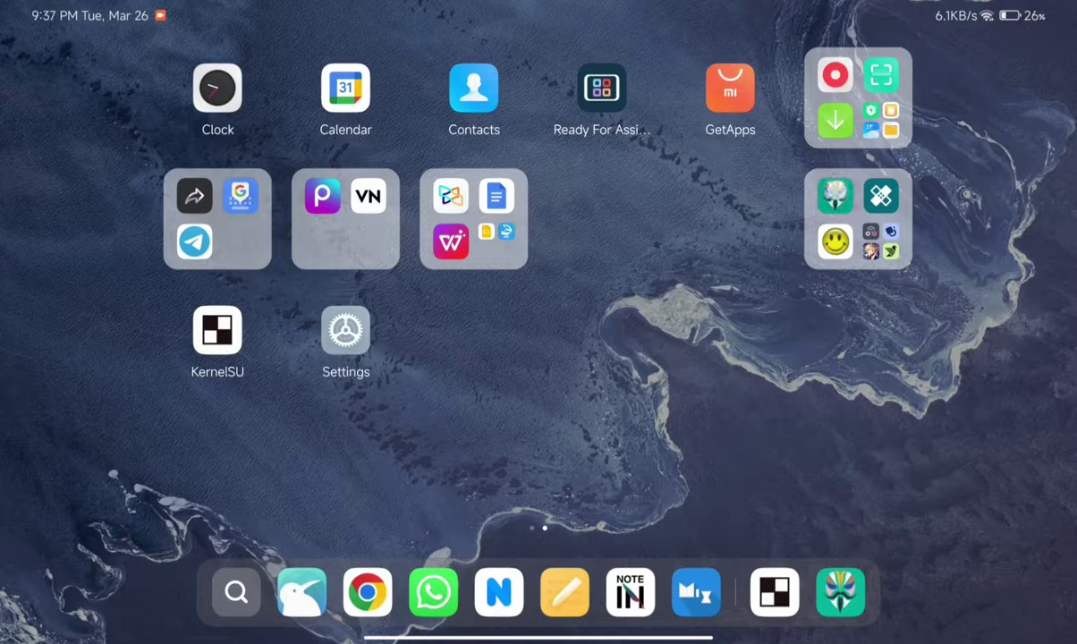
Reopen Magisk, view its logs, return to its home page, and bring up the recent apps
{"action": "left_click", "coordinate": [840, 593]}
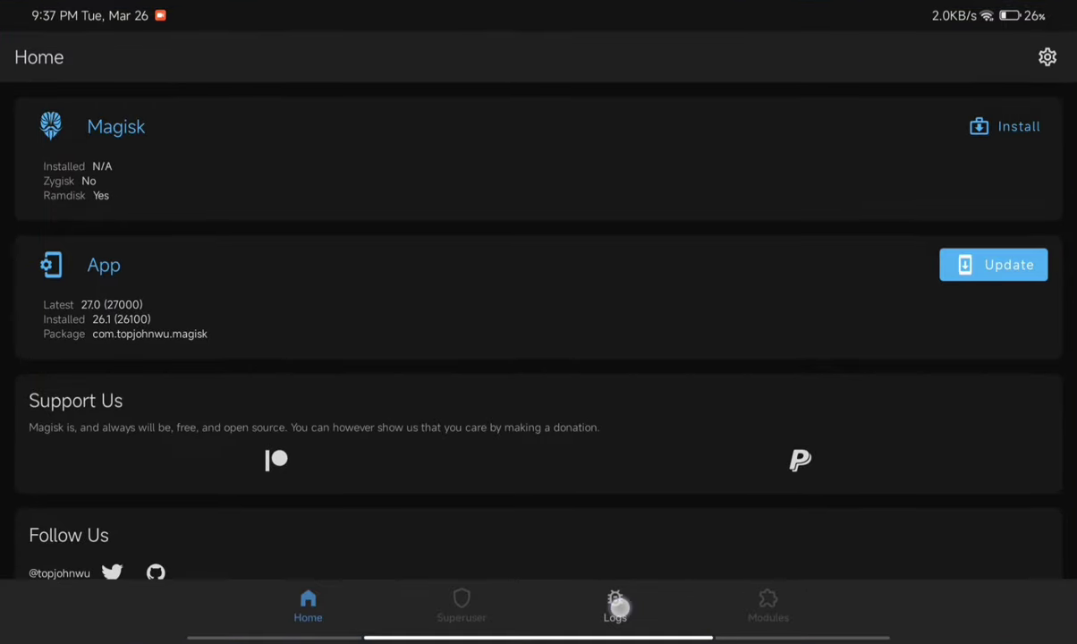
{"action": "left_click", "coordinate": [614, 601]}
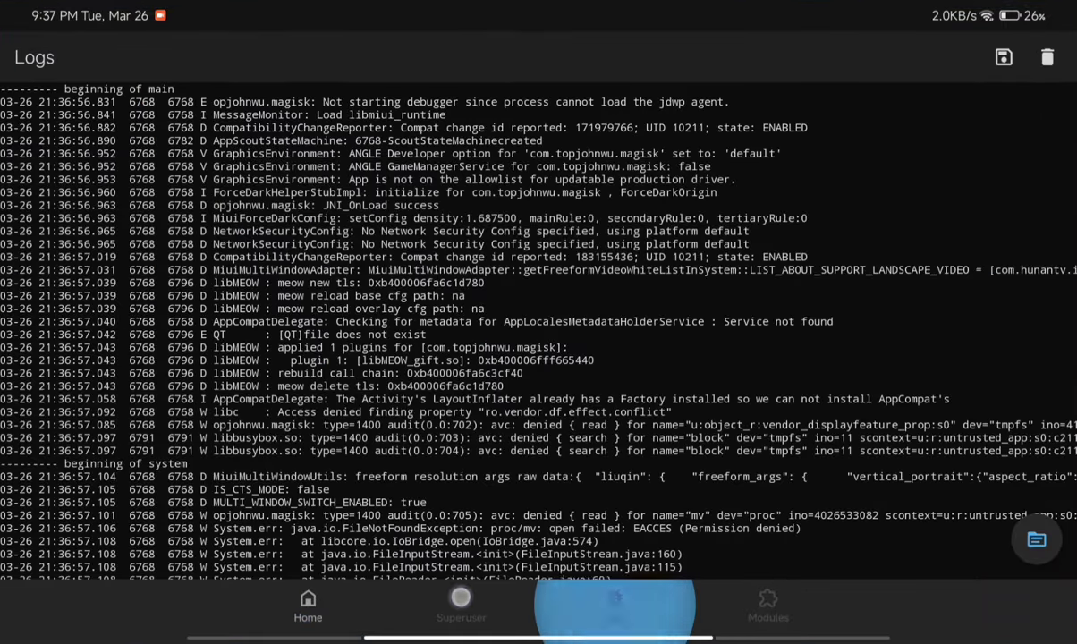
{"action": "left_click", "coordinate": [308, 605]}
{"action": "left_click_drag", "start_coordinate": [537, 638], "coordinate": [633, 488]}
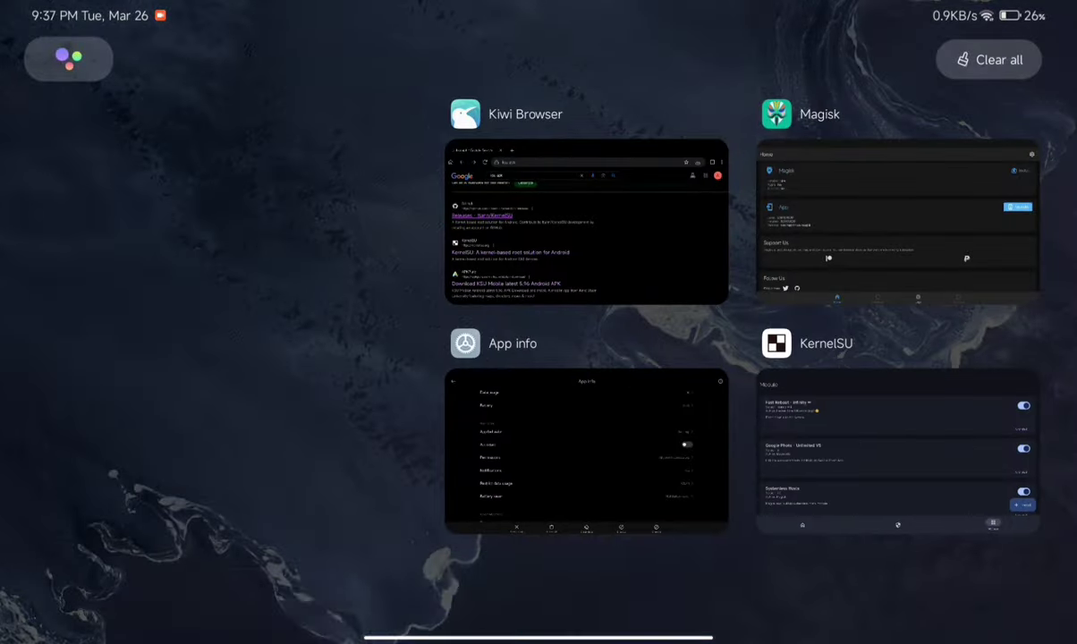
Switch back to KernelSU and check the whole module list for Zygisk modules
{"action": "left_click", "coordinate": [897, 448]}
{"action": "scroll", "coordinate": [228, 433], "scroll_direction": "down", "scroll_amount": 15}
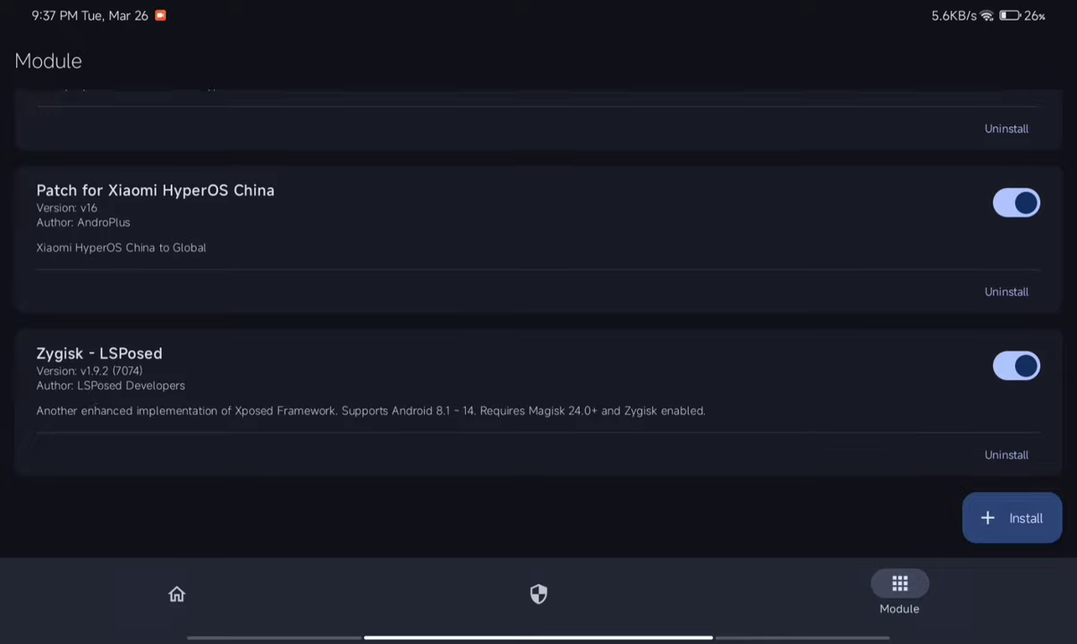
{"action": "scroll", "coordinate": [409, 426], "scroll_direction": "up", "scroll_amount": 3}
{"action": "scroll", "coordinate": [409, 427], "scroll_direction": "down", "scroll_amount": 1}
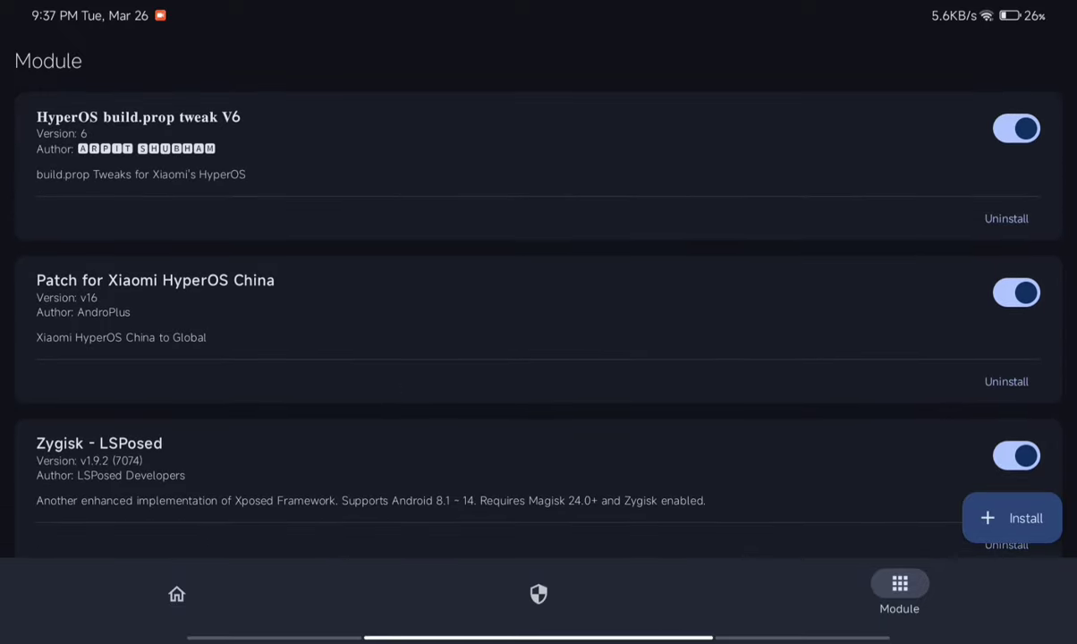
{"action": "scroll", "coordinate": [537, 323], "scroll_direction": "up", "scroll_amount": 10}
{"action": "scroll", "coordinate": [711, 202], "scroll_direction": "down", "scroll_amount": 15}
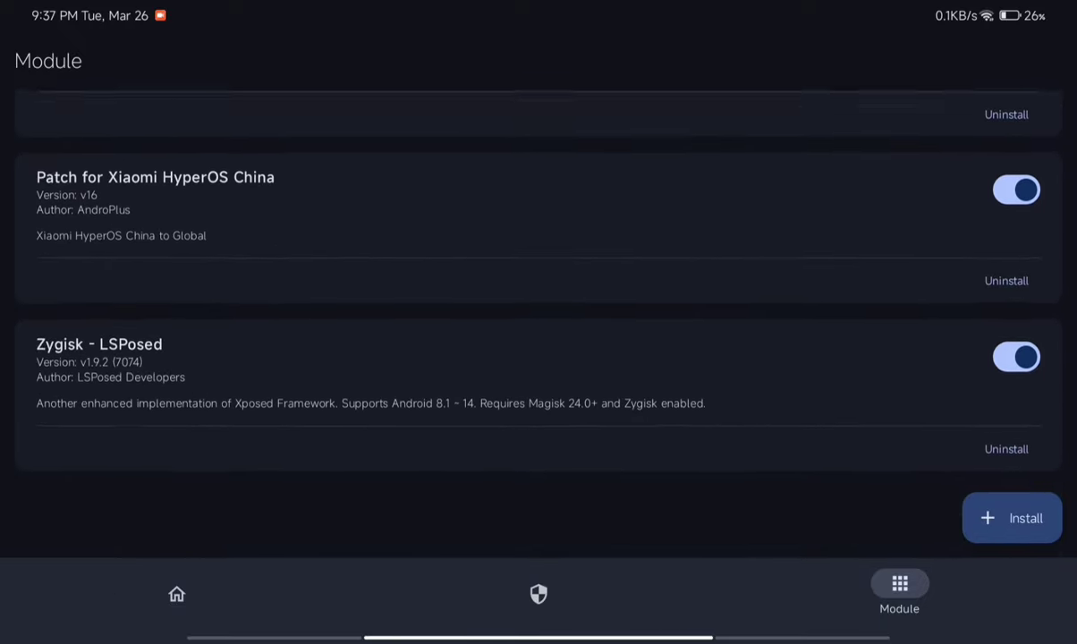
Install the Zygisk-Next-v4-0.8.1-111-release.zip module from the SD card's AAAA/Magisk folder and return to the module list
{"action": "left_click", "coordinate": [1012, 518]}
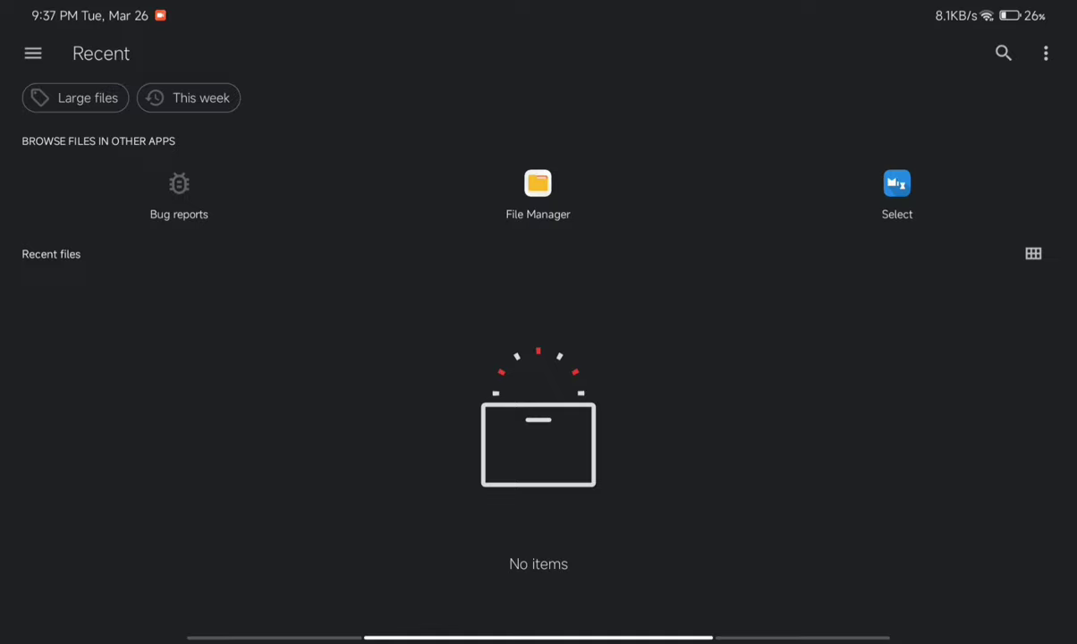
{"action": "left_click", "coordinate": [33, 53]}
{"action": "left_click", "coordinate": [144, 286]}
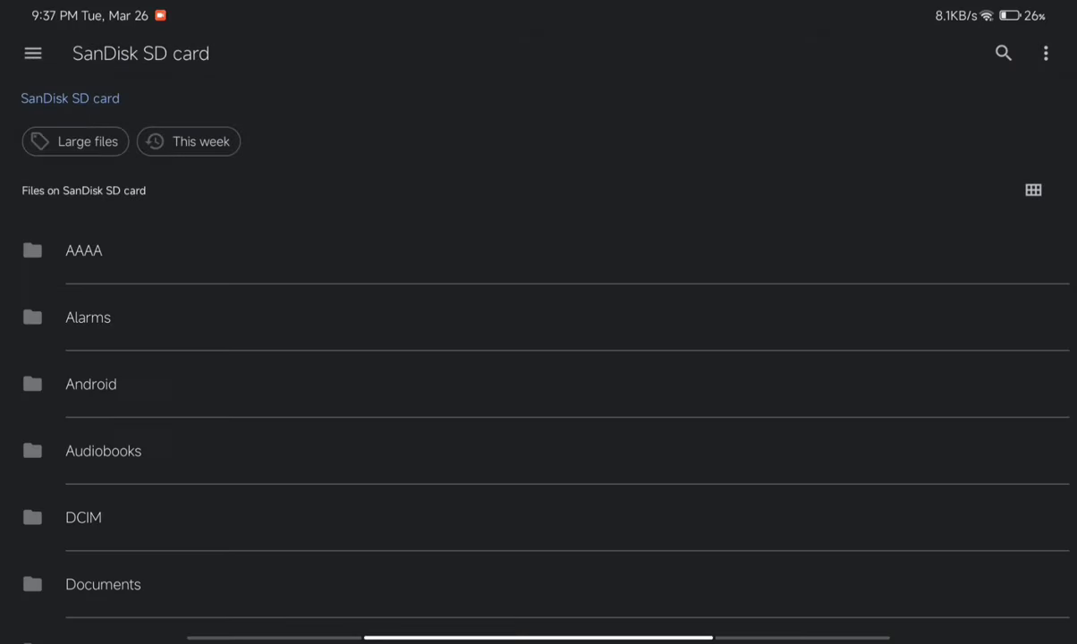
{"action": "left_click", "coordinate": [84, 251]}
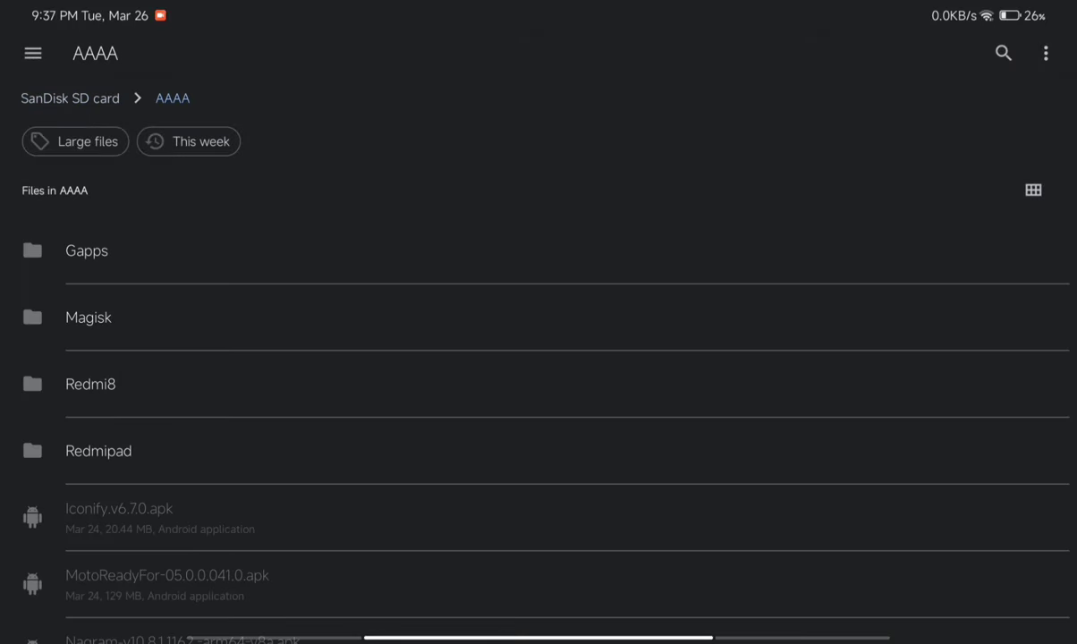
{"action": "left_click", "coordinate": [280, 309]}
{"action": "left_click_drag", "start_coordinate": [349, 407], "coordinate": [401, 153]}
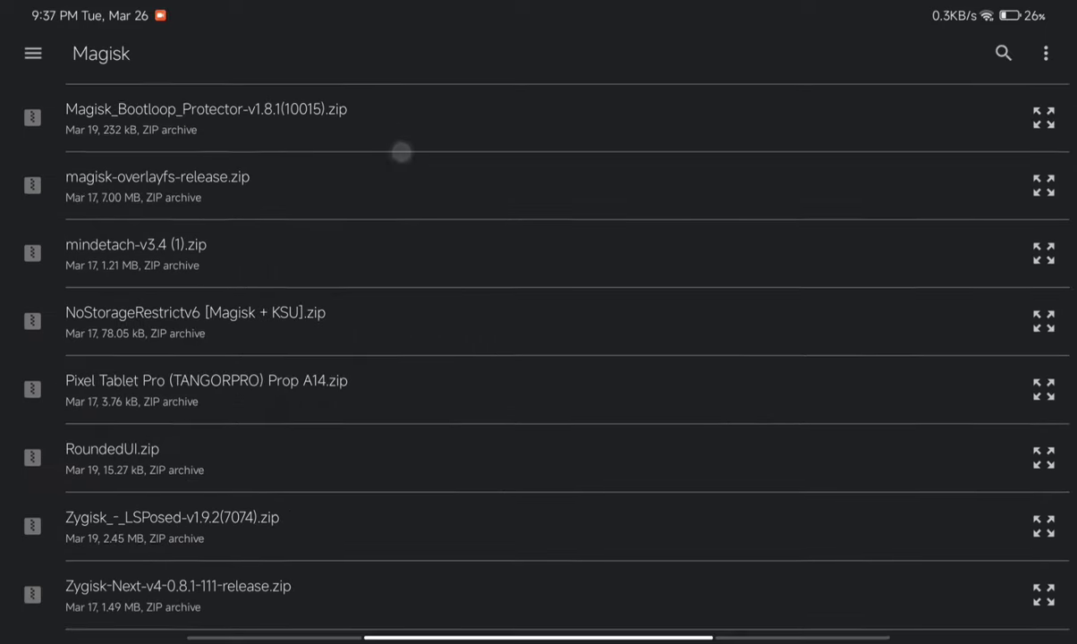
{"action": "left_click_drag", "start_coordinate": [260, 561], "coordinate": [313, 573]}
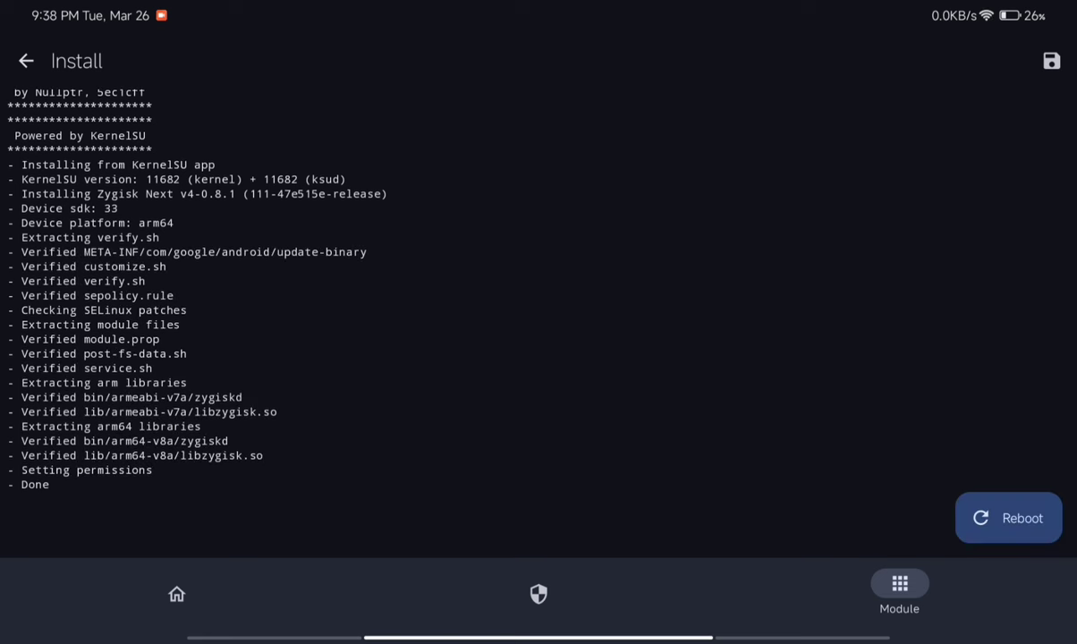
{"action": "key", "text": "Escape"}
{"action": "scroll", "coordinate": [537, 322], "scroll_direction": "down", "scroll_amount": 2}
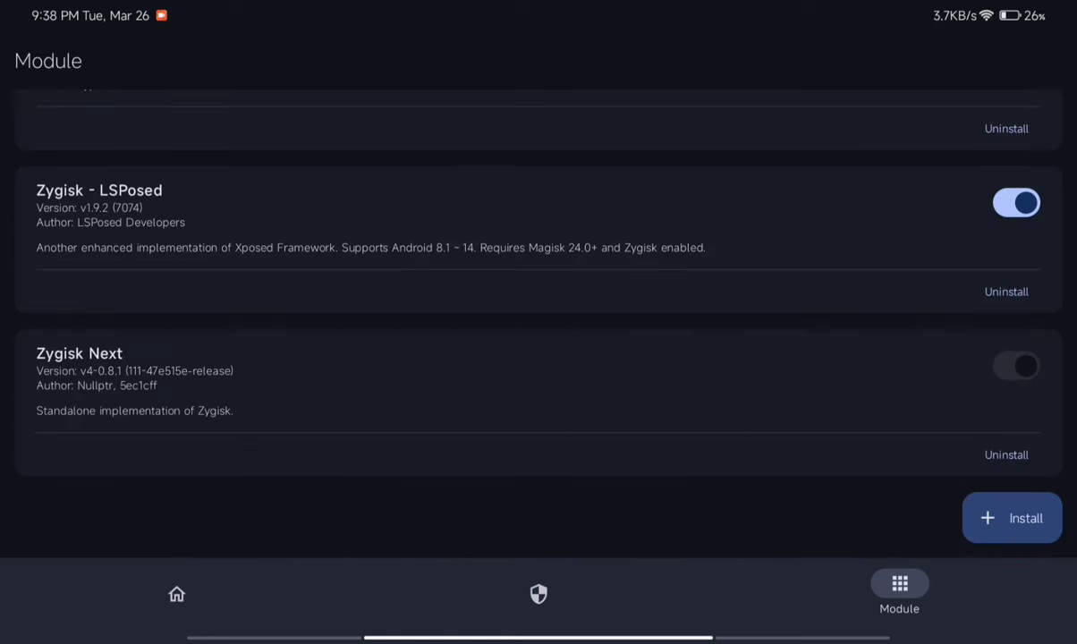
Switch to Nagram, open the Droid Archive group, and browse the module notes in its Magisk topic
{"action": "key", "text": "super"}
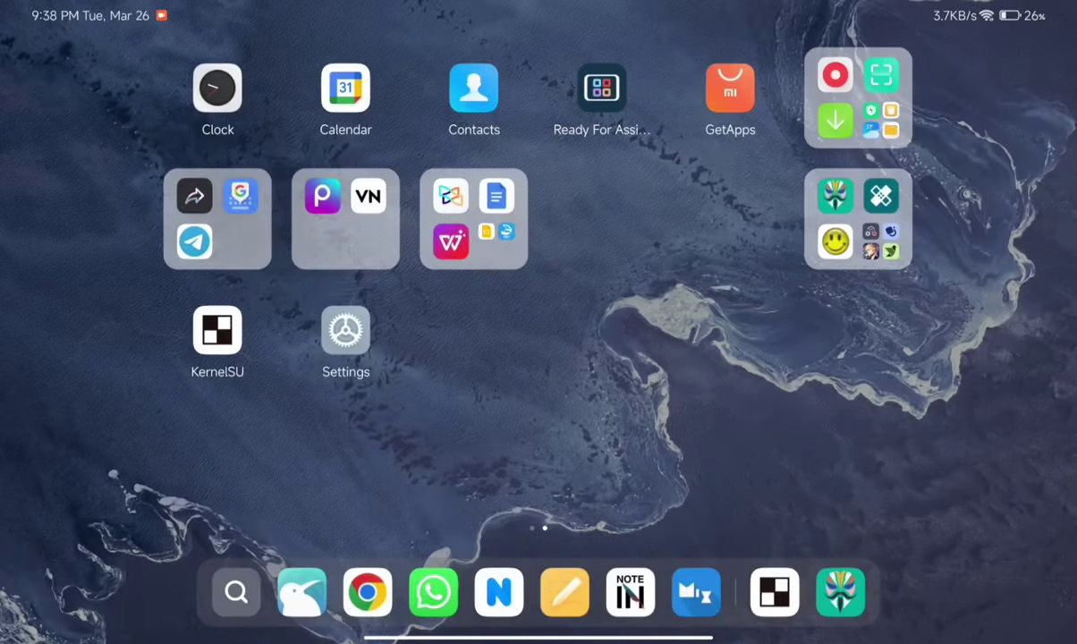
{"action": "left_click", "coordinate": [498, 592]}
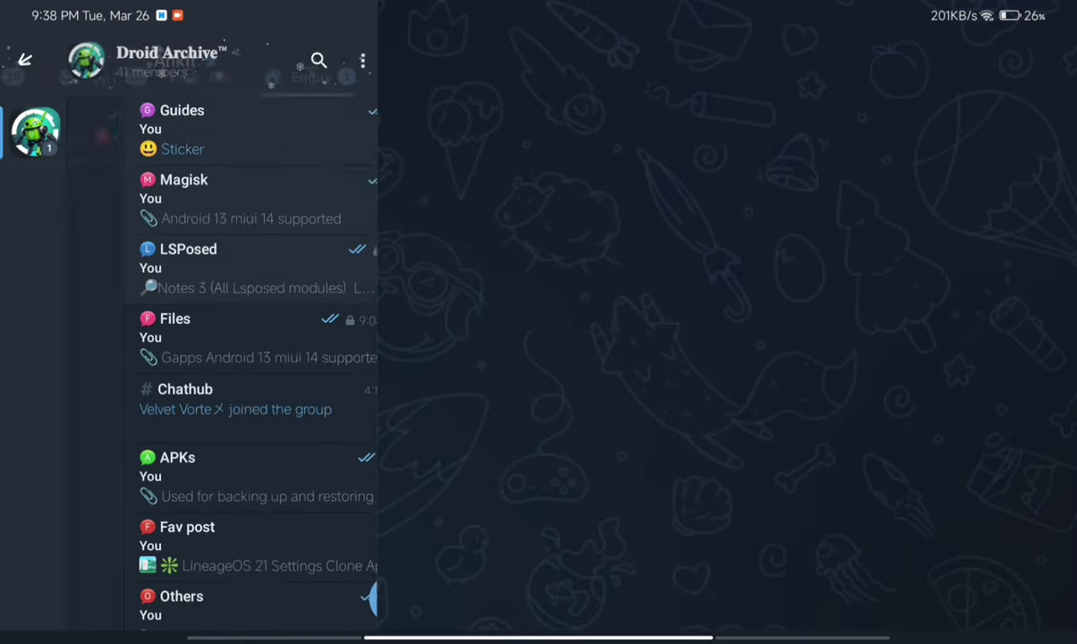
{"action": "left_click", "coordinate": [236, 189]}
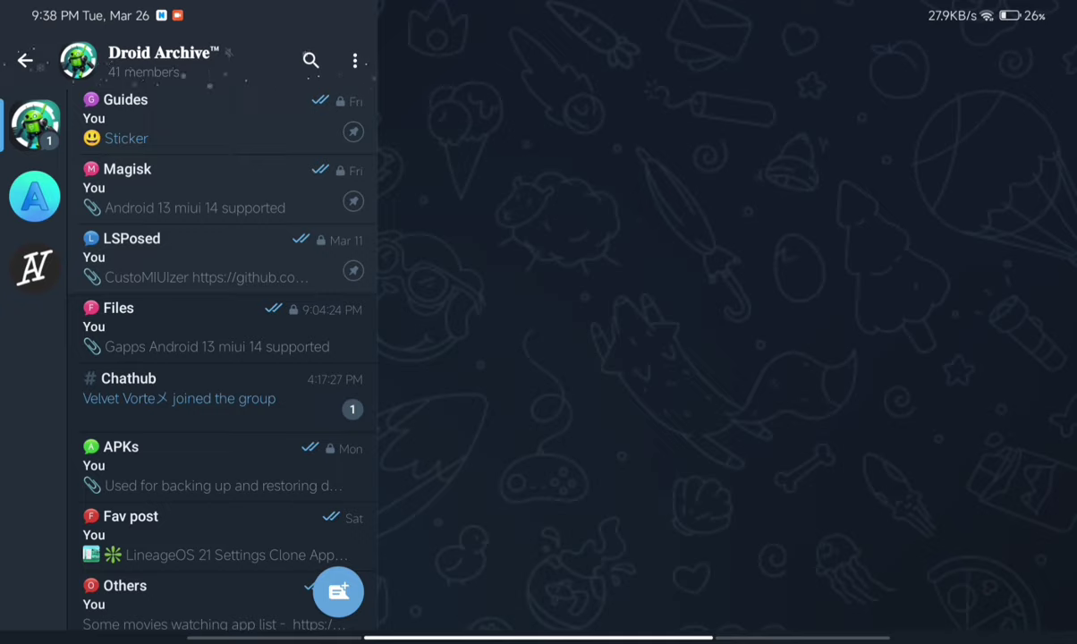
{"action": "left_click_drag", "start_coordinate": [539, 639], "coordinate": [573, 497]}
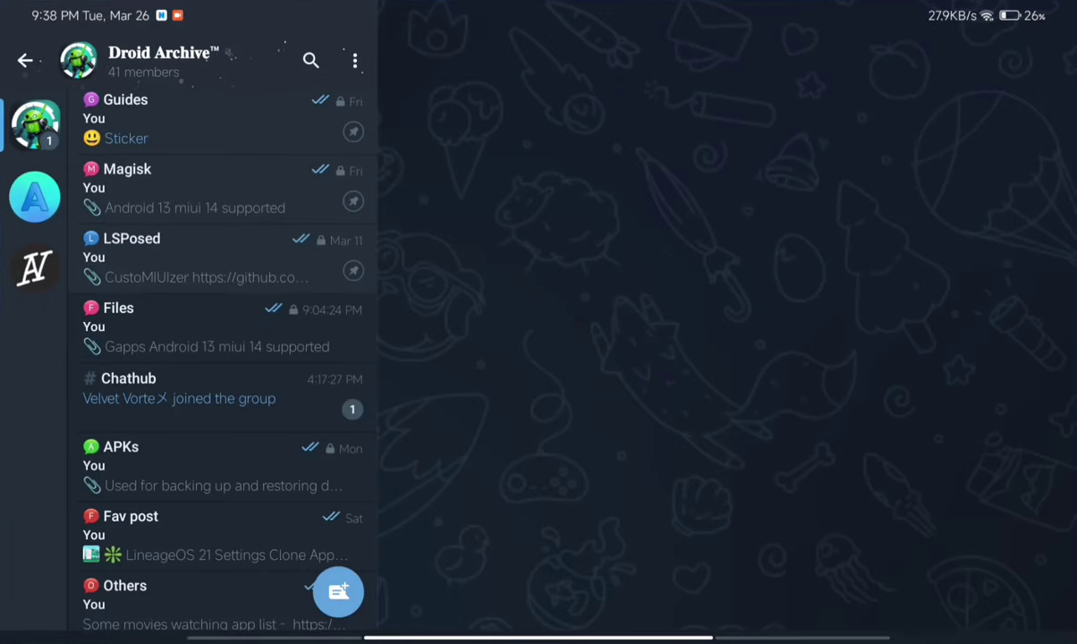
{"action": "left_click_drag", "start_coordinate": [272, 349], "coordinate": [250, 582]}
{"action": "left_click", "coordinate": [224, 116]}
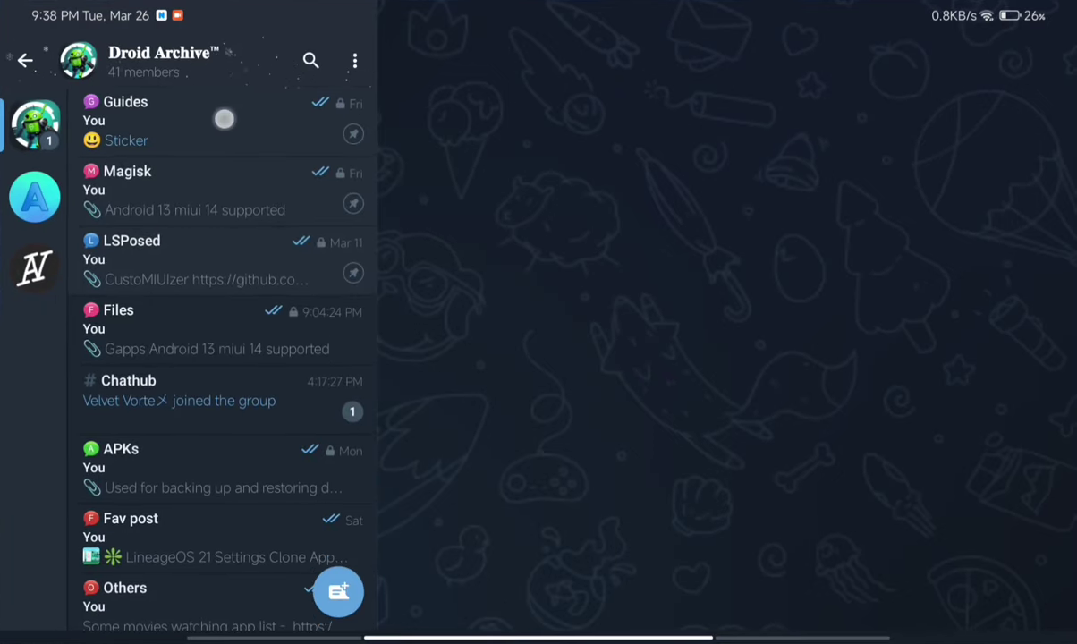
{"action": "left_click", "coordinate": [224, 190]}
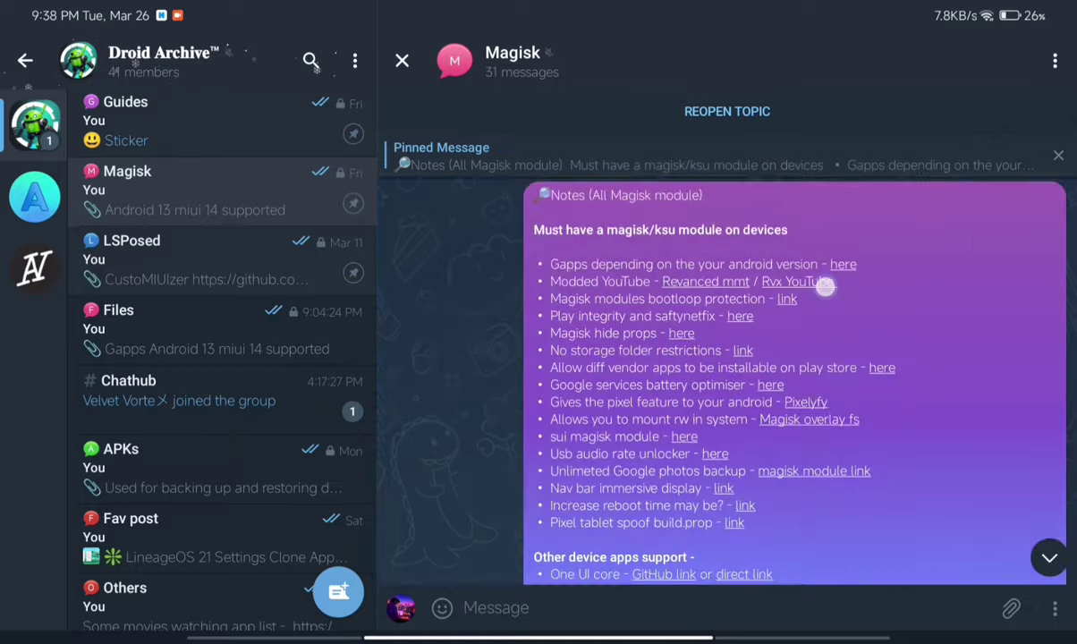
{"action": "scroll", "coordinate": [726, 376], "scroll_direction": "down", "scroll_amount": 3}
{"action": "scroll", "coordinate": [727, 376], "scroll_direction": "down", "scroll_amount": 10}
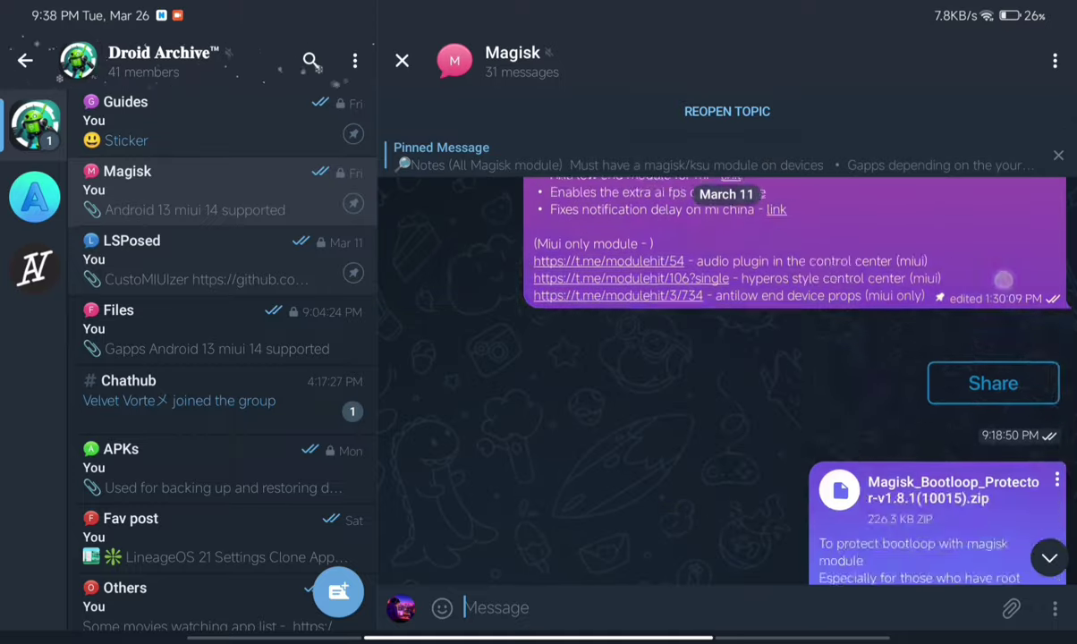
Browse the LSPosed topic's module files and read through the Chathub topic to its latest messages
{"action": "left_click", "coordinate": [224, 260]}
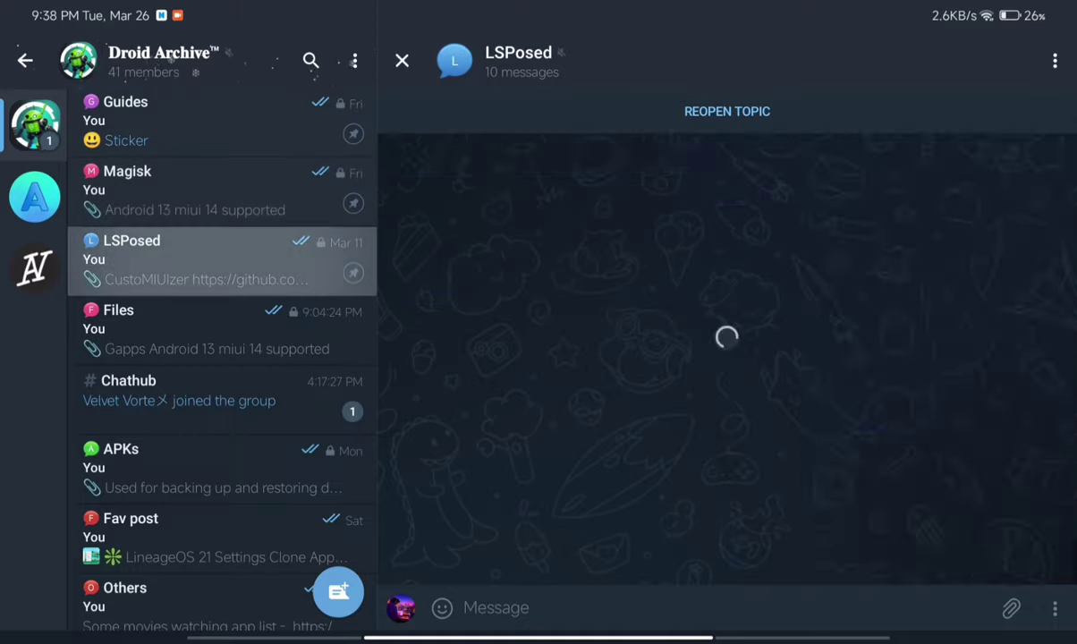
{"action": "scroll", "coordinate": [895, 376], "scroll_direction": "up", "scroll_amount": 5}
{"action": "scroll", "coordinate": [894, 376], "scroll_direction": "down", "scroll_amount": 6}
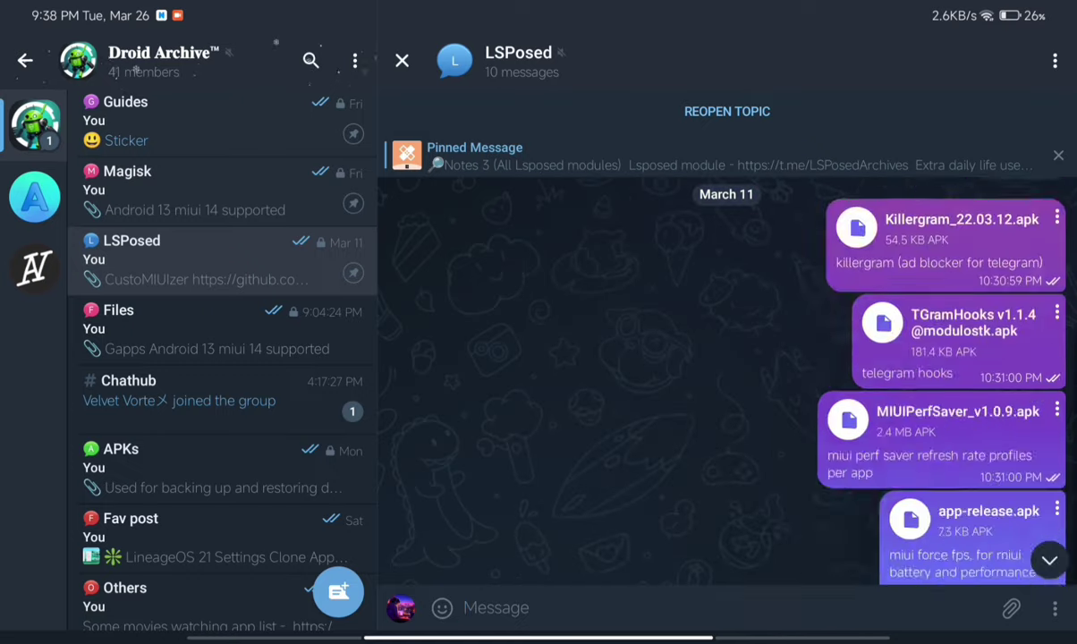
{"action": "left_click", "coordinate": [224, 329]}
{"action": "left_click", "coordinate": [224, 394]}
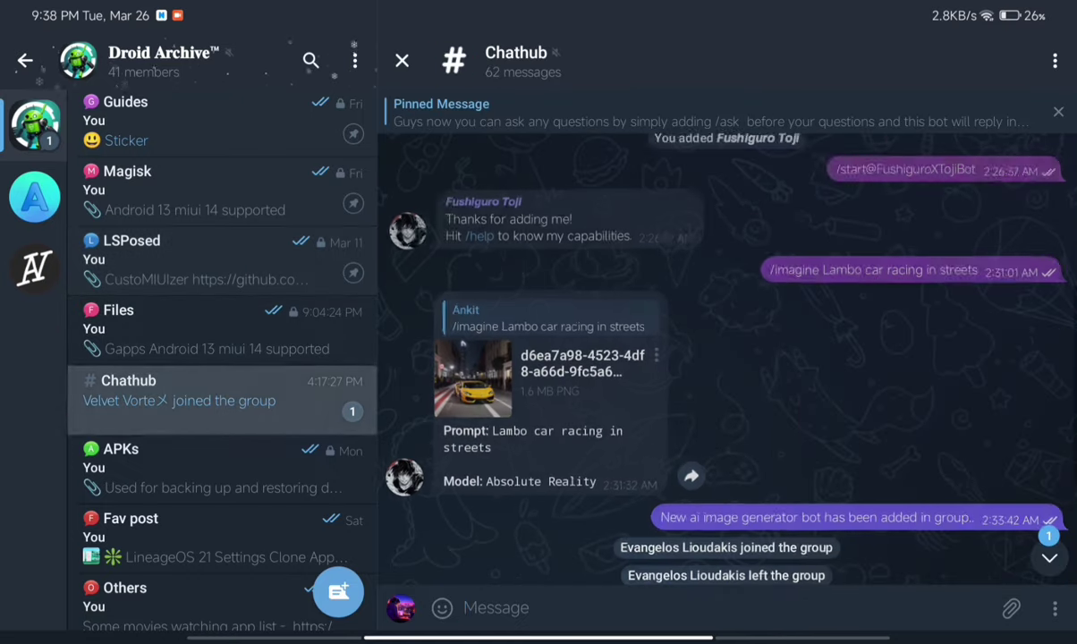
{"action": "scroll", "coordinate": [805, 403], "scroll_direction": "up", "scroll_amount": 2}
{"action": "scroll", "coordinate": [840, 343], "scroll_direction": "down", "scroll_amount": 3}
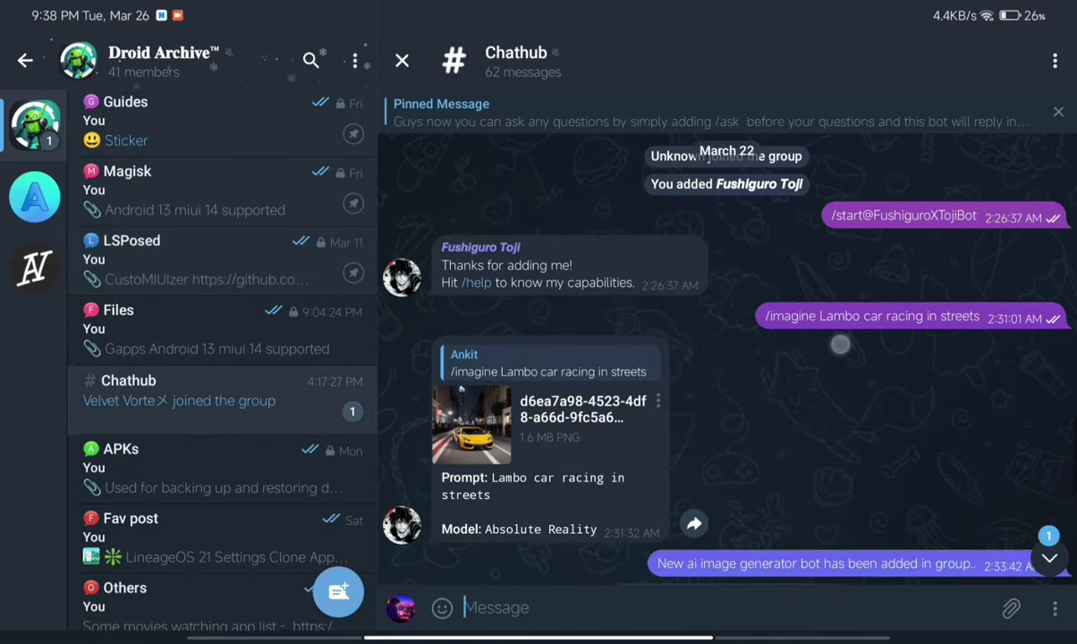
{"action": "scroll", "coordinate": [850, 358], "scroll_direction": "down", "scroll_amount": 5}
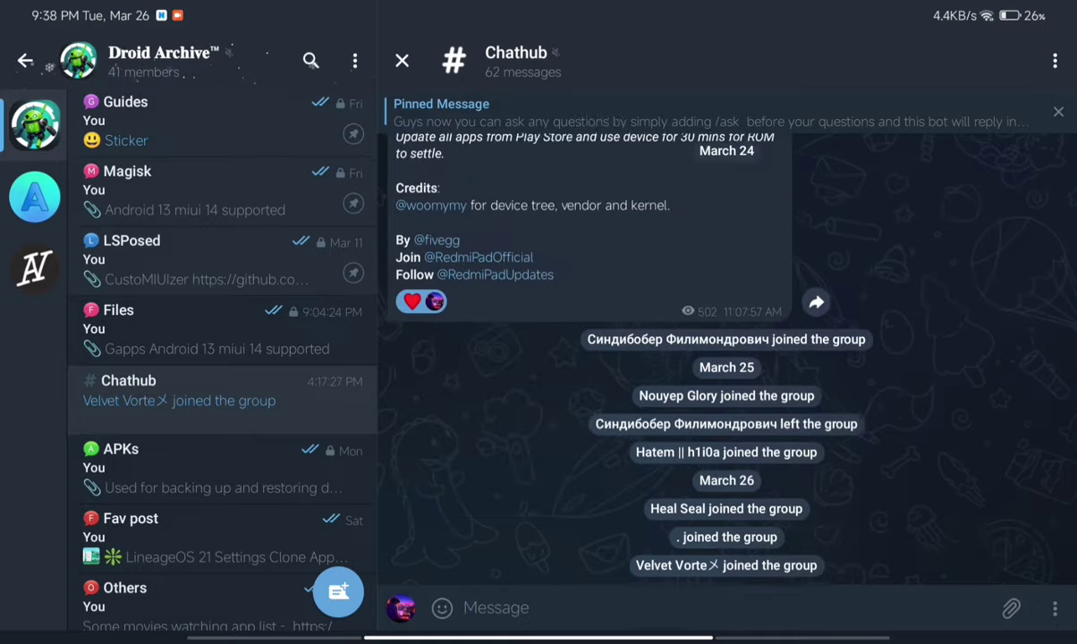
View the APKs, Others and Guides topics of the group and return to the home screen
{"action": "left_click", "coordinate": [224, 460]}
{"action": "scroll", "coordinate": [214, 501], "scroll_direction": "down", "scroll_amount": 1}
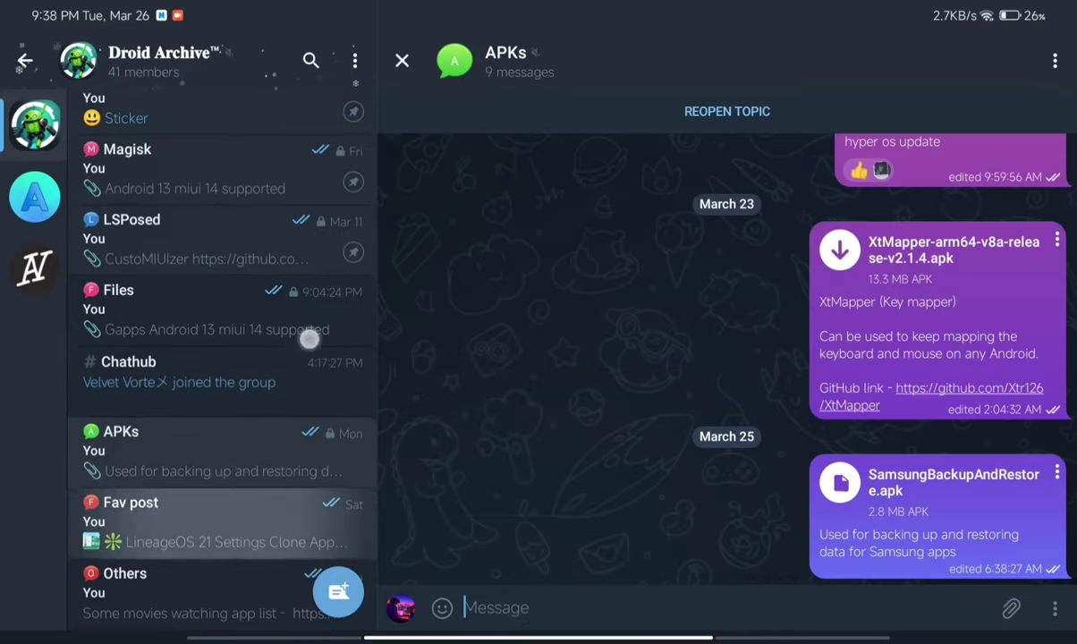
{"action": "left_click", "coordinate": [179, 595]}
{"action": "scroll", "coordinate": [214, 314], "scroll_direction": "up", "scroll_amount": 1}
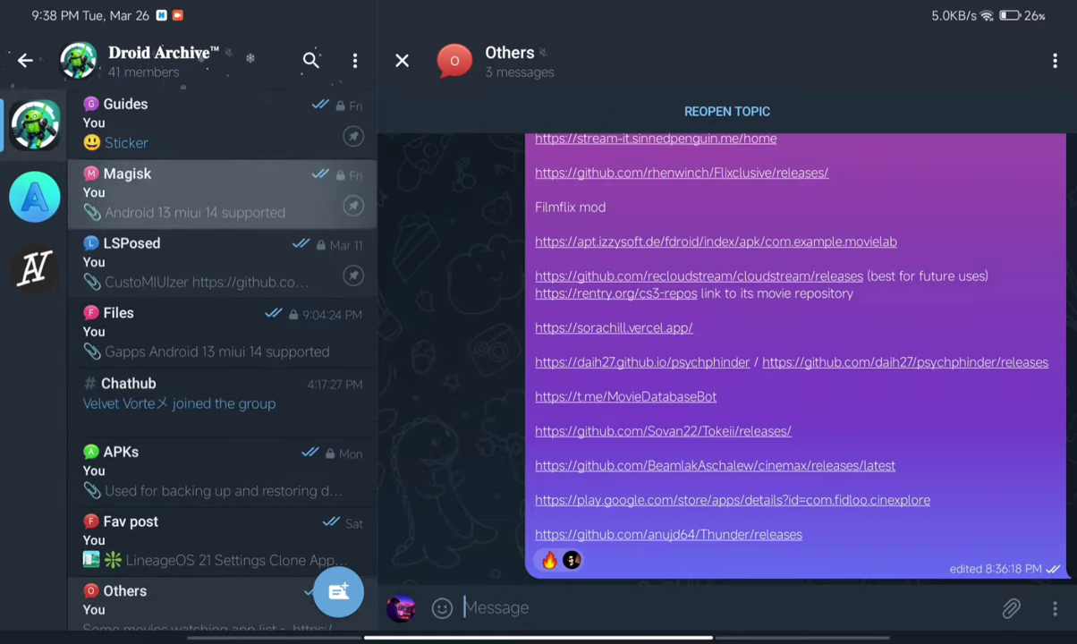
{"action": "left_click", "coordinate": [179, 122]}
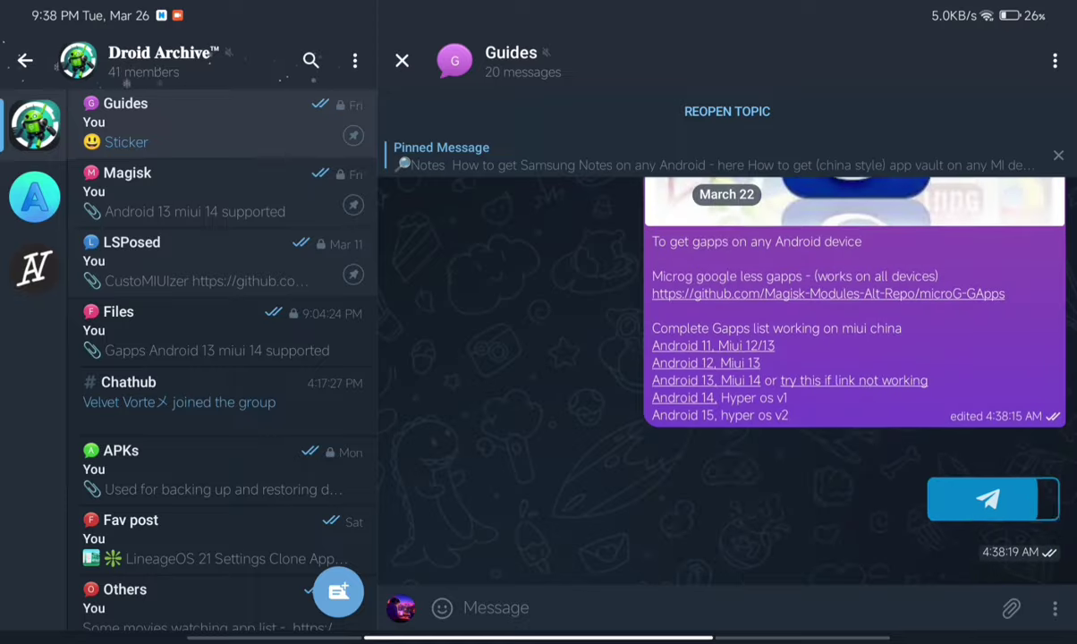
{"action": "left_click_drag", "start_coordinate": [664, 588], "coordinate": [663, 358]}
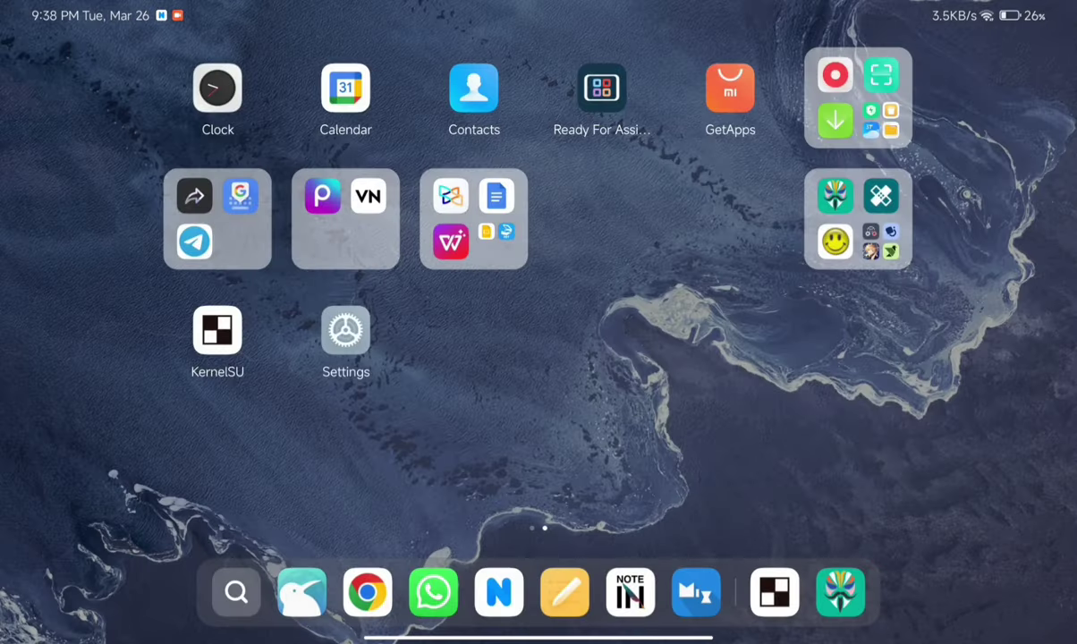
Switch to KernelSU, check the working status on its home page, and return to the home screen
{"action": "left_click", "coordinate": [217, 331]}
{"action": "scroll", "coordinate": [433, 219], "scroll_direction": "up", "scroll_amount": 10}
{"action": "left_click", "coordinate": [176, 590]}
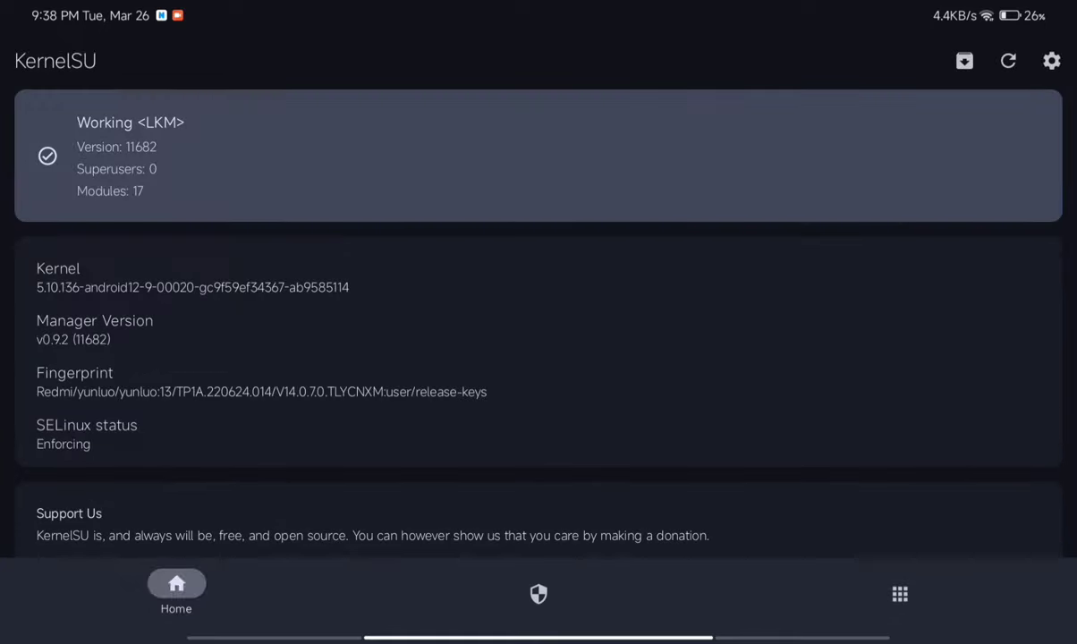
{"action": "left_click_drag", "start_coordinate": [539, 637], "coordinate": [573, 501]}
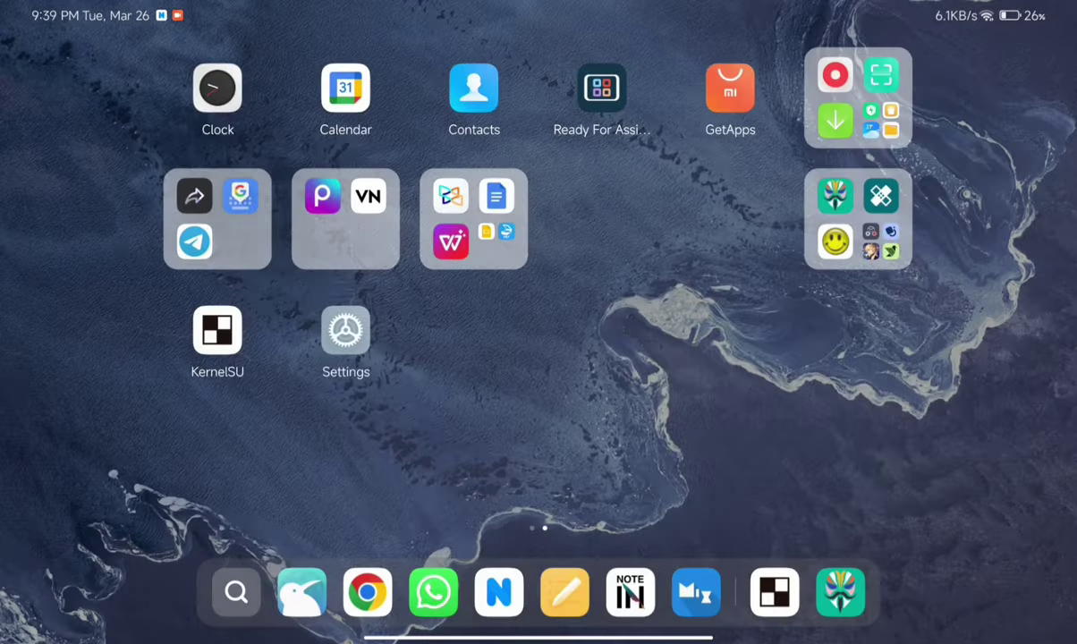
Uninstall the Magisk app from the Feature folder on the home screen
{"action": "mouse_move", "coordinate": [358, 429]}
{"action": "left_mouse_down"}
{"action": "mouse_move", "coordinate": [805, 429]}
{"action": "mouse_move", "coordinate": [358, 430]}
{"action": "left_mouse_up"}
{"action": "left_click", "coordinate": [856, 233]}
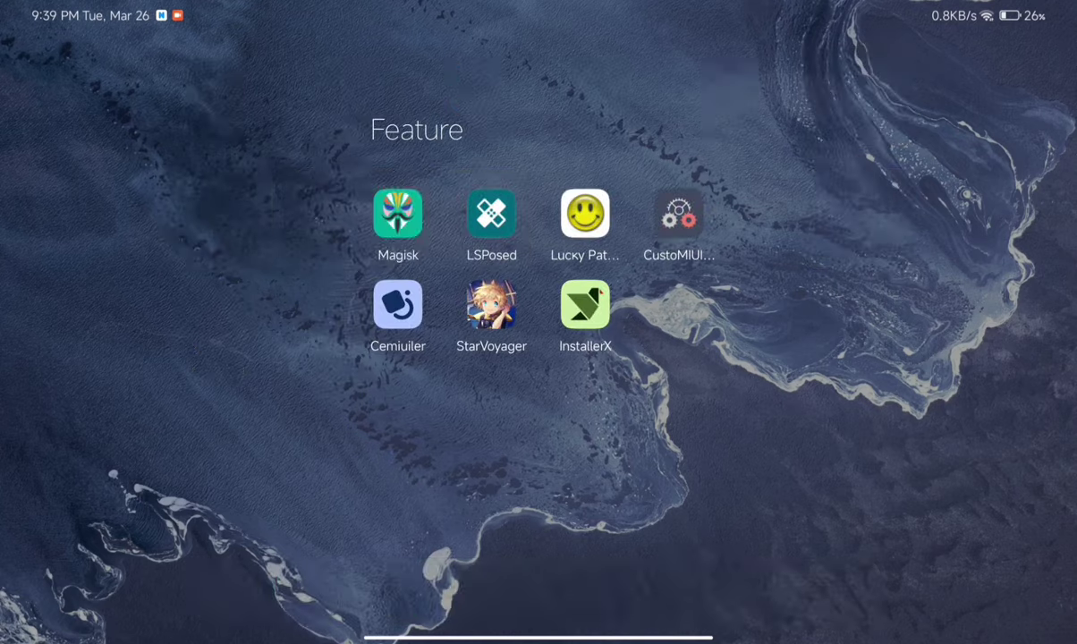
{"action": "left_click_drag", "start_coordinate": [397, 213], "coordinate": [538, 49]}
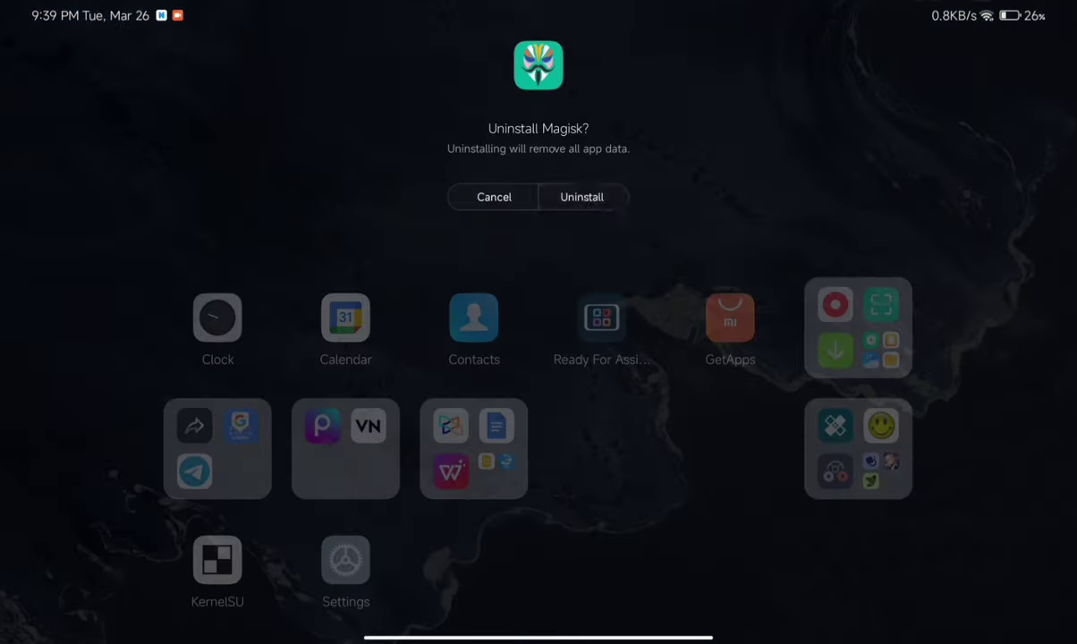
{"action": "left_click", "coordinate": [581, 197]}
Move the KernelSU app into the first slot of the Feature folder and go to the first home screen page
{"action": "left_click_drag", "start_coordinate": [217, 356], "coordinate": [398, 213]}
{"action": "left_click", "coordinate": [486, 449]}
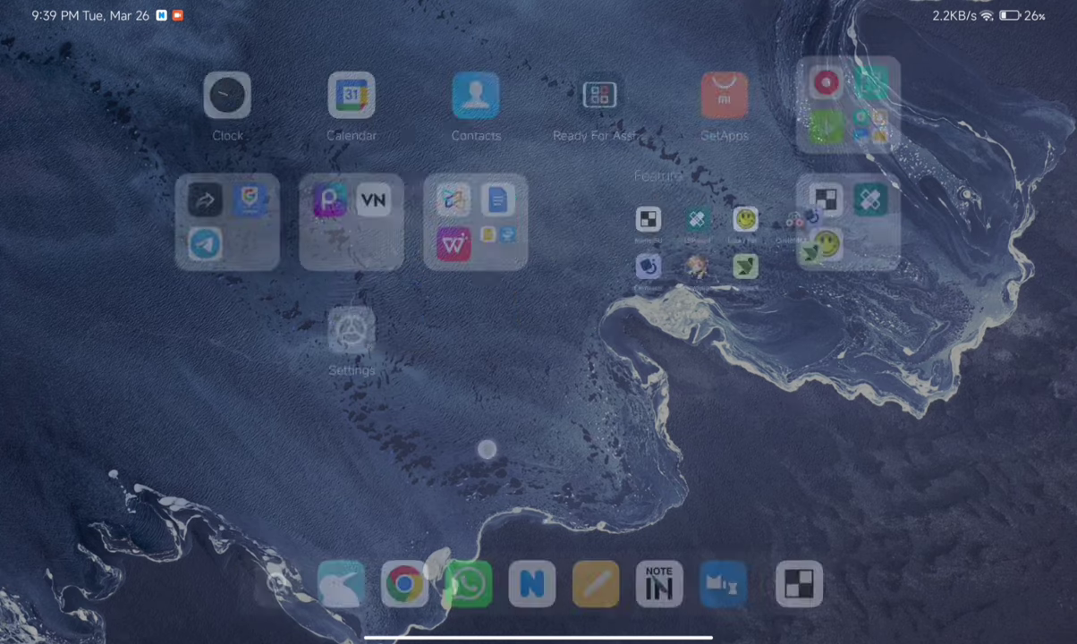
{"action": "left_click_drag", "start_coordinate": [365, 430], "coordinate": [734, 434]}
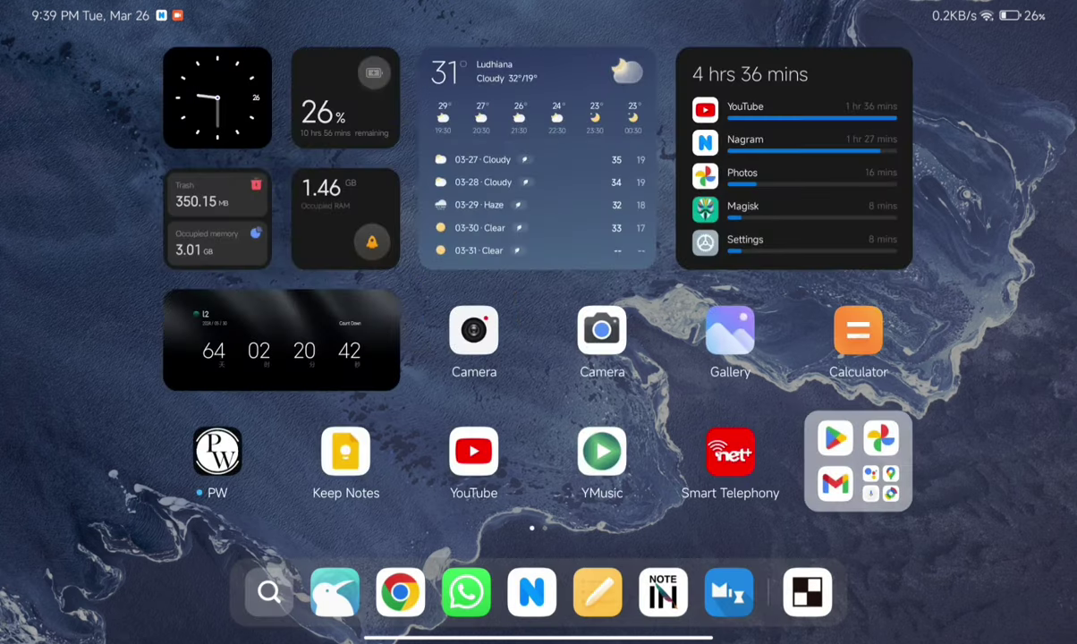